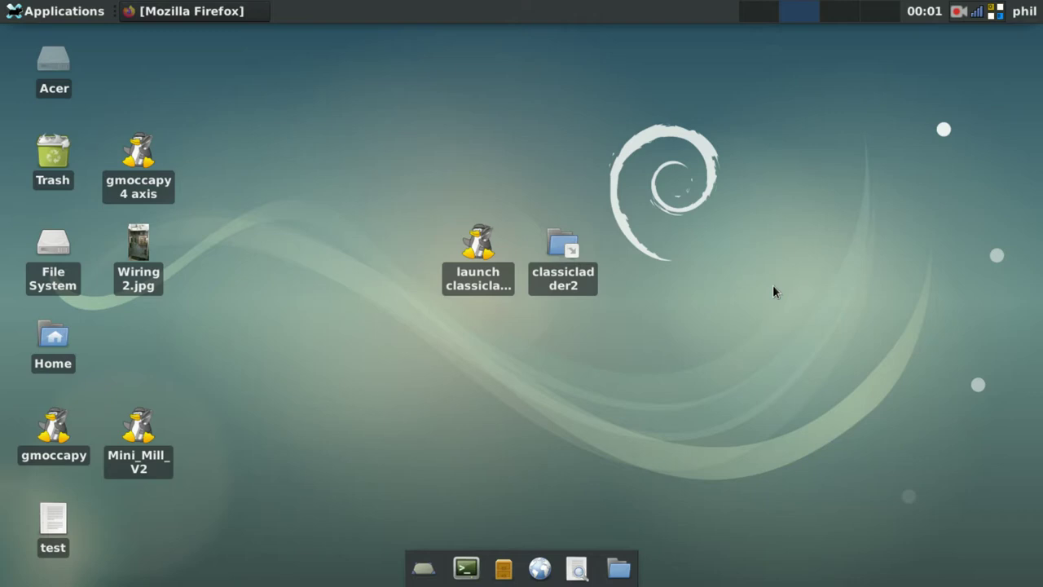
Open the classicladder2 desktop folder in Thunar to list its HAL and configuration files
double_click(563, 244)
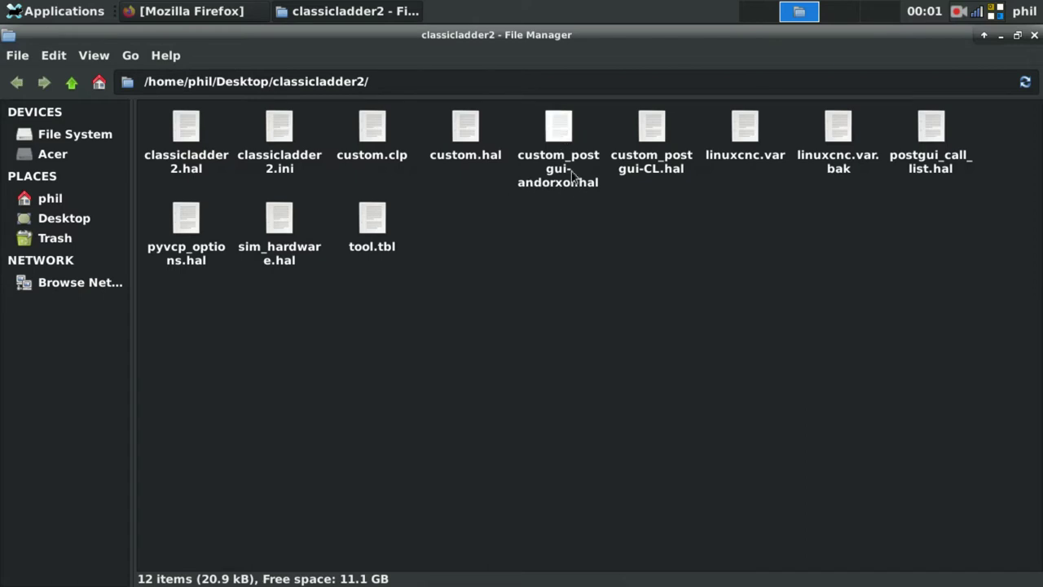
Open custom_postgui-andorxor.hal in Mousepad with the window maximised
double_click(568, 139)
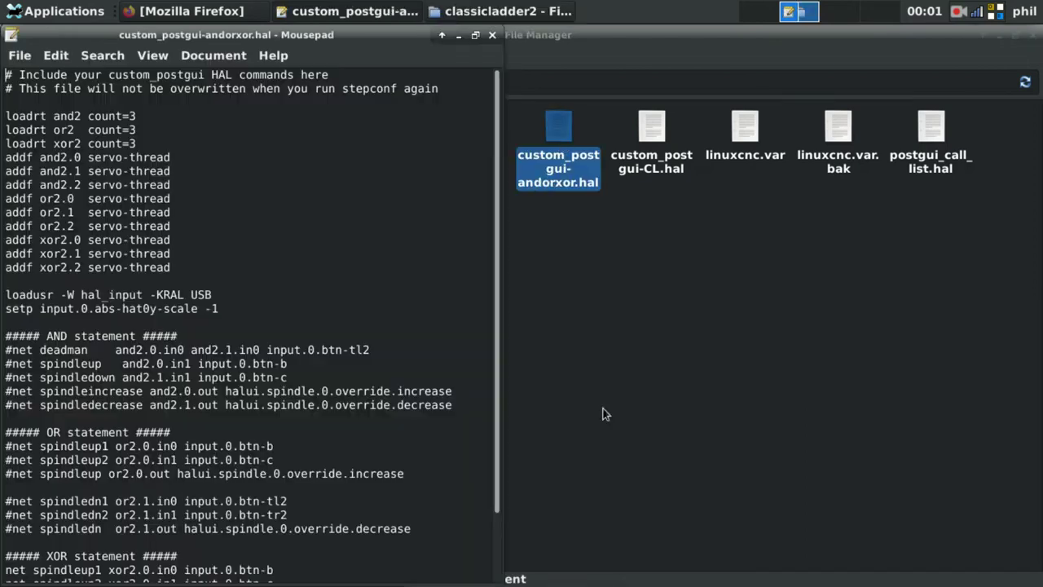
double_click(403, 32)
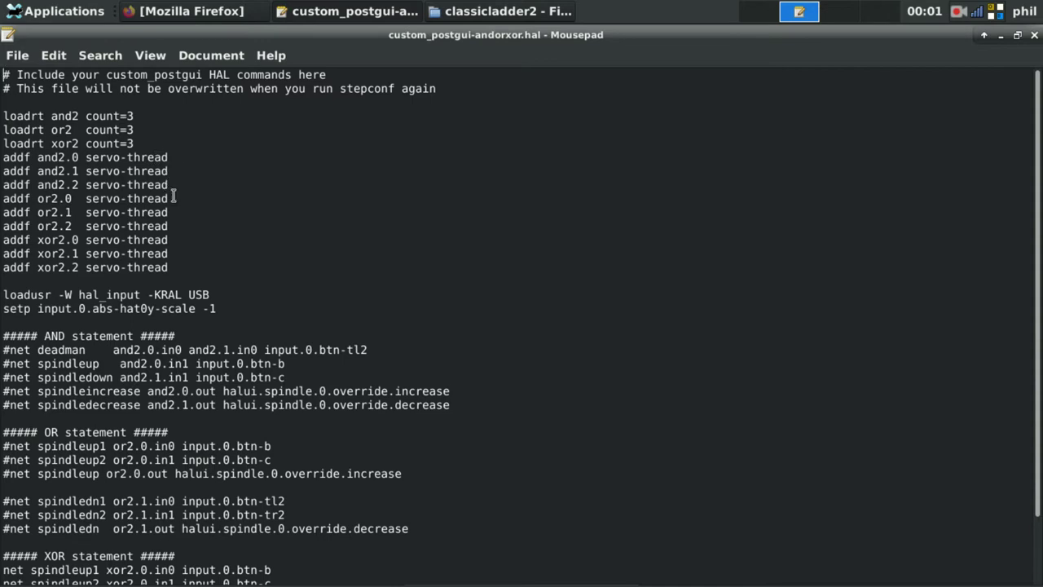
scroll(413, 197, "down", 2)
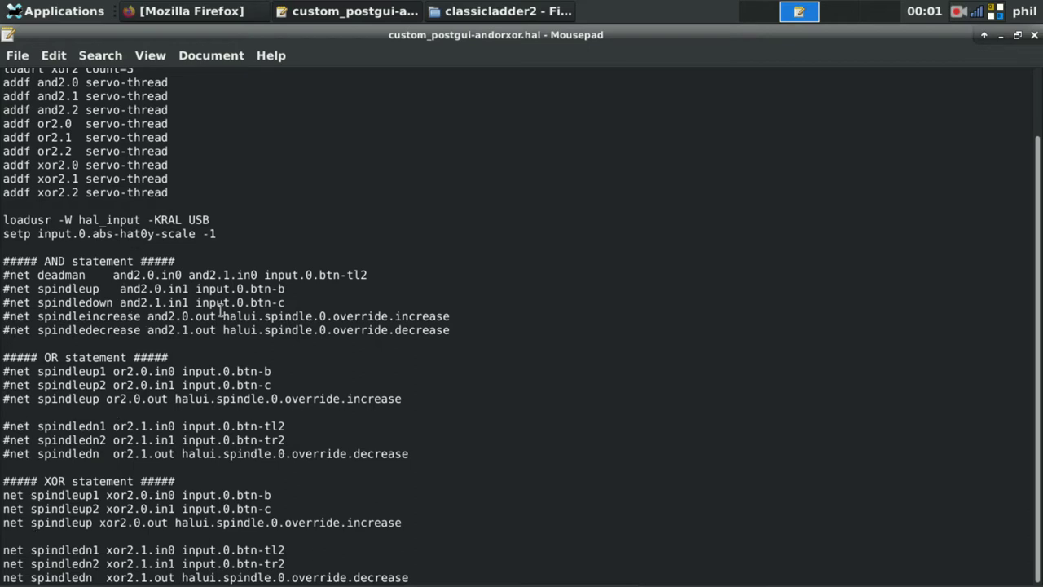
scroll(365, 214, "up", 2)
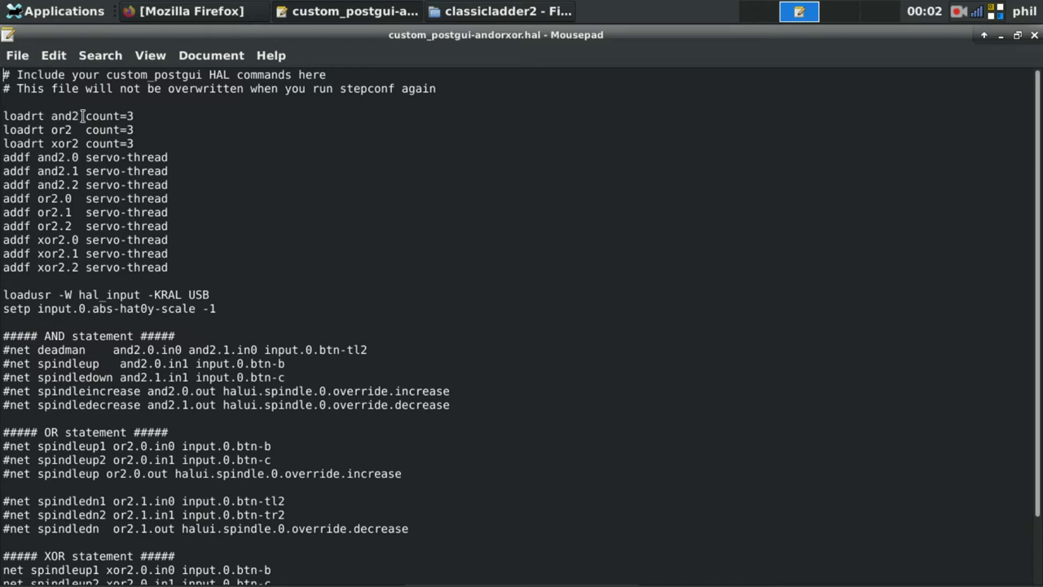
Change the and2, or2 and xor2 loadrt counts from 3 to 2
left_click_drag(85, 116, 134, 116)
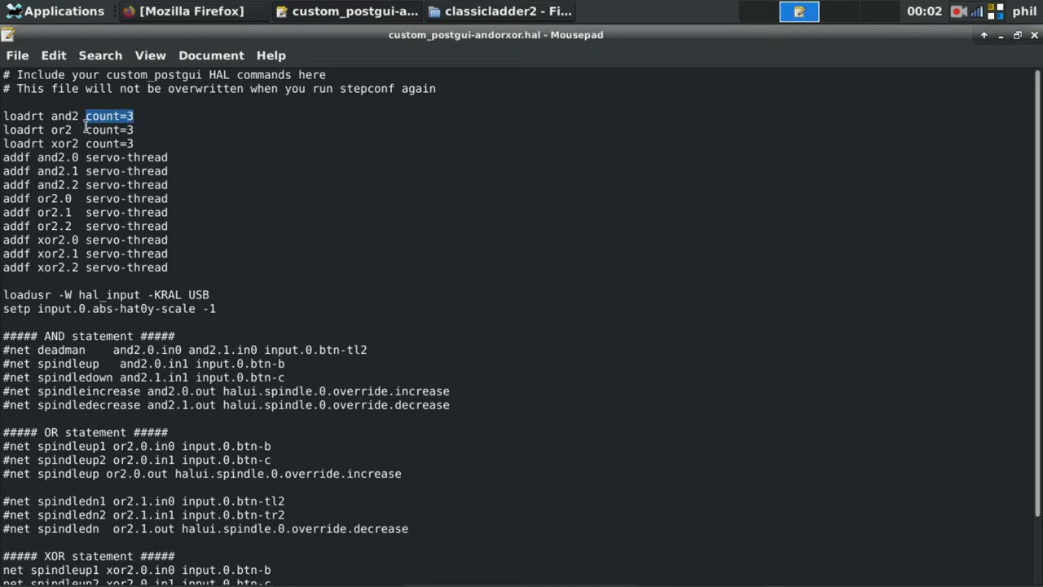
left_click_drag(7, 130, 134, 129)
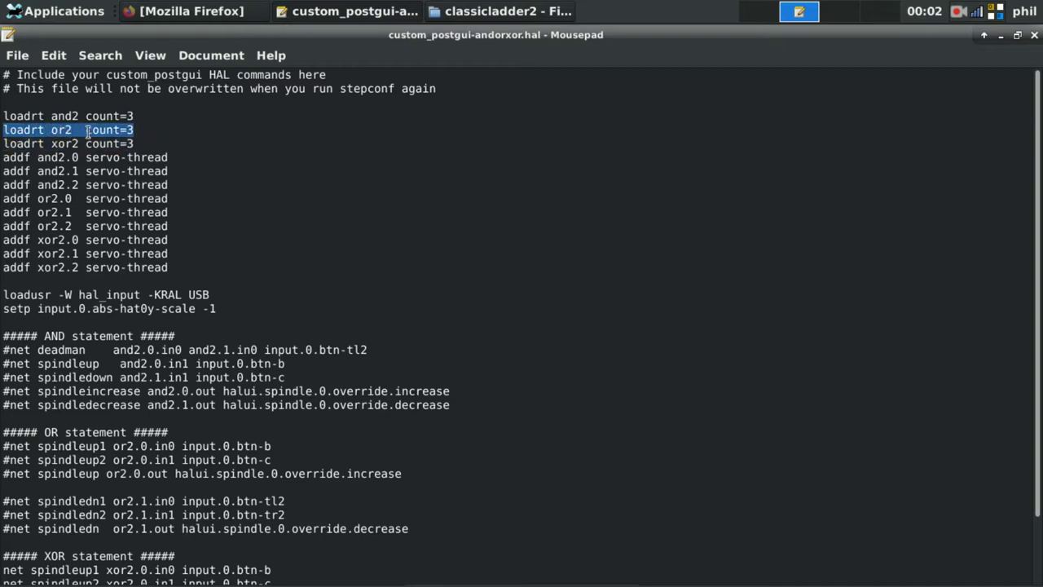
left_click(138, 120)
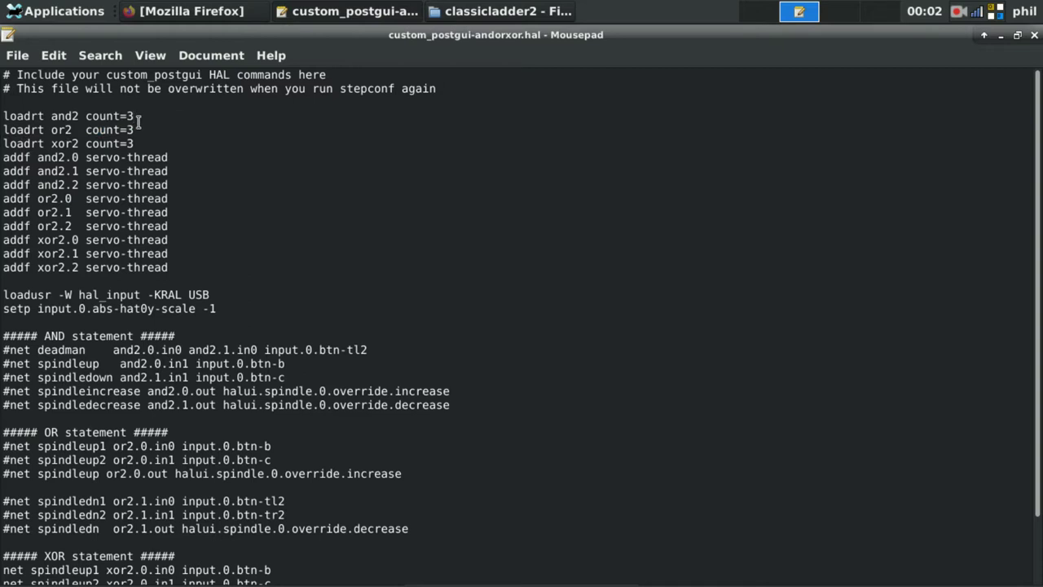
left_click(135, 144)
key("BackSpace")
type("2")
key("Up")
key("BackSpace")
key("Up")
type("2")
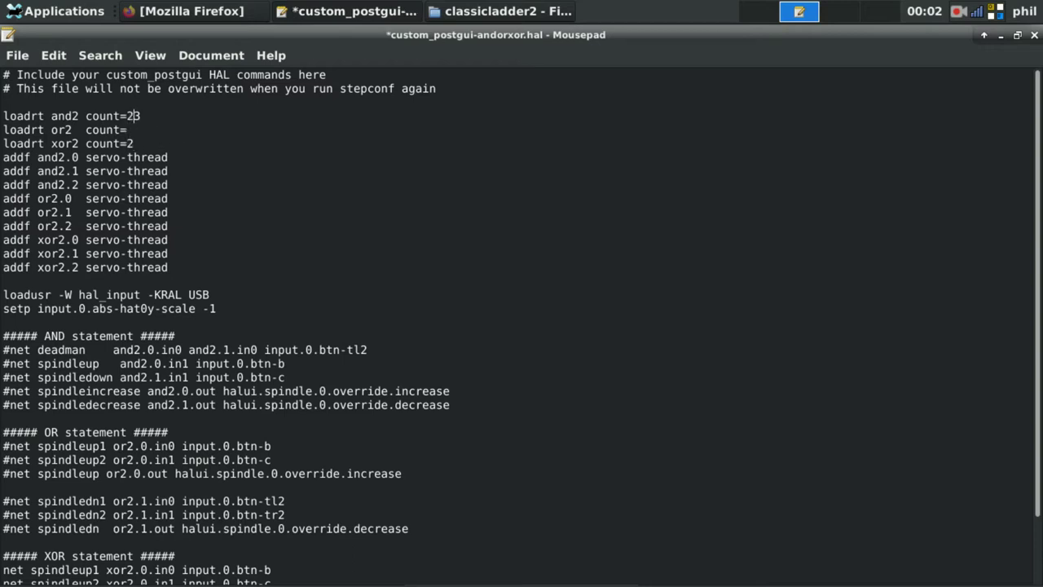
key("Delete")
key("Down")
type("2")
key("Down")
key("Down")
key("Down")
key("Down")
Restore the xor2, or2 and and2 loadrt counts to 3
key("BackSpace")
type("3")
key("Up")
key("BackSpace")
type("3")
key("Up")
key("BackSpace")
type("3")
scroll(143, 277, "down", 2)
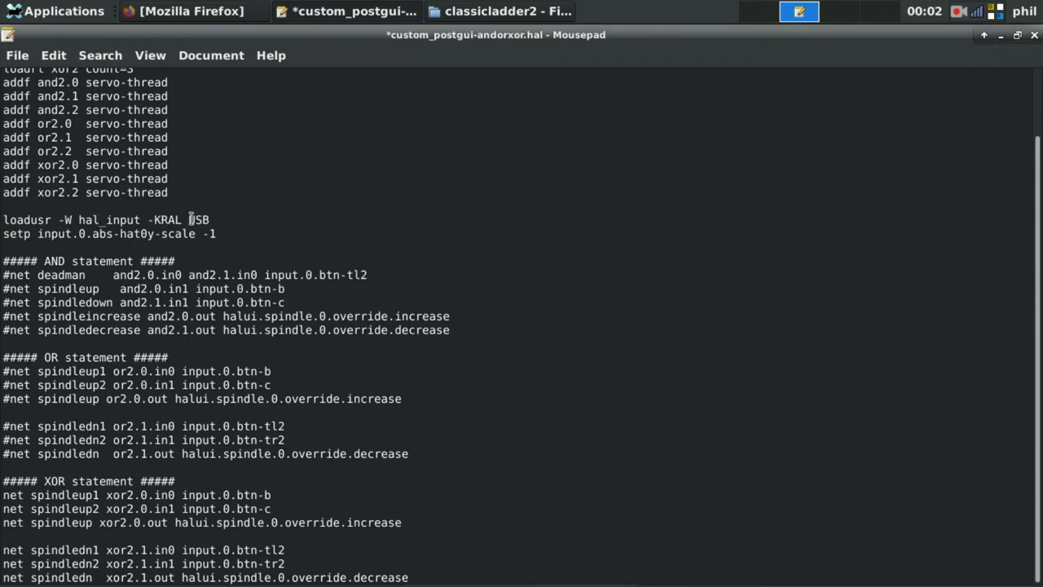
double_click(191, 220)
left_click_drag(4, 236, 213, 234)
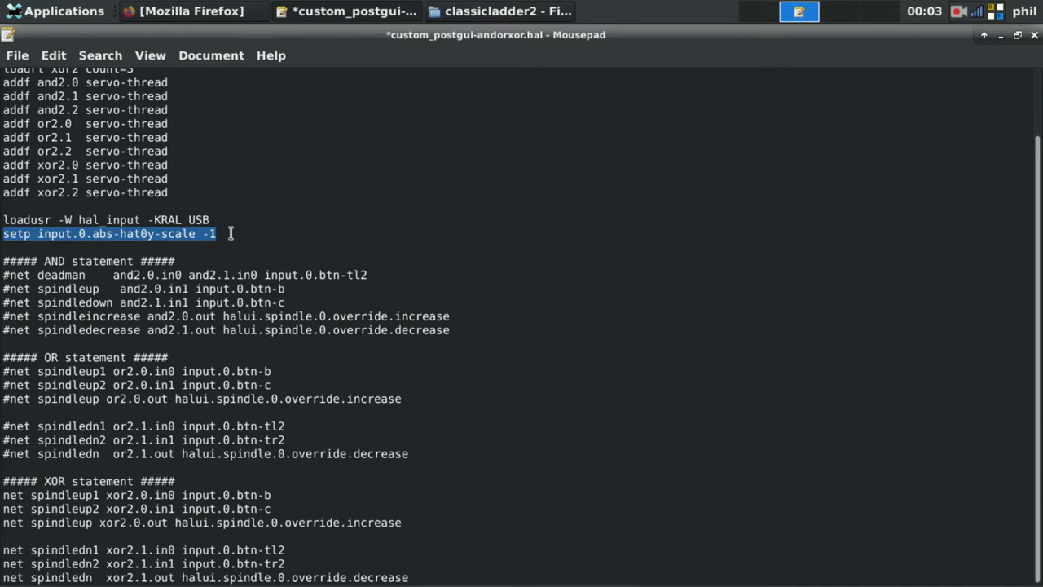
left_click(235, 234)
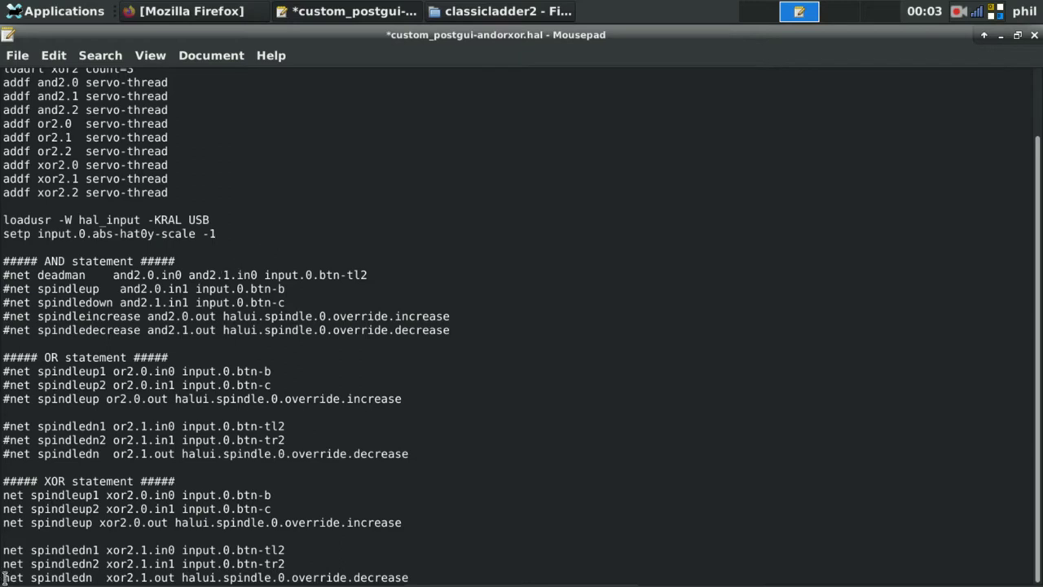
left_click(5, 497)
Comment out each XOR statement net line with a leading #
type("#")
key("Down")
type("#")
key("Down")
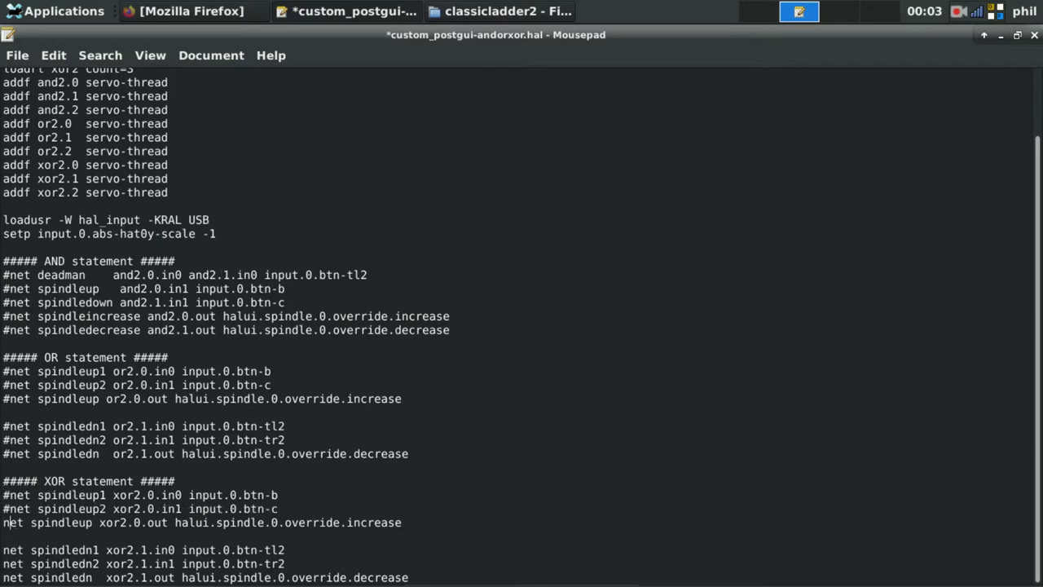
type("#")
key("Down")
type("#")
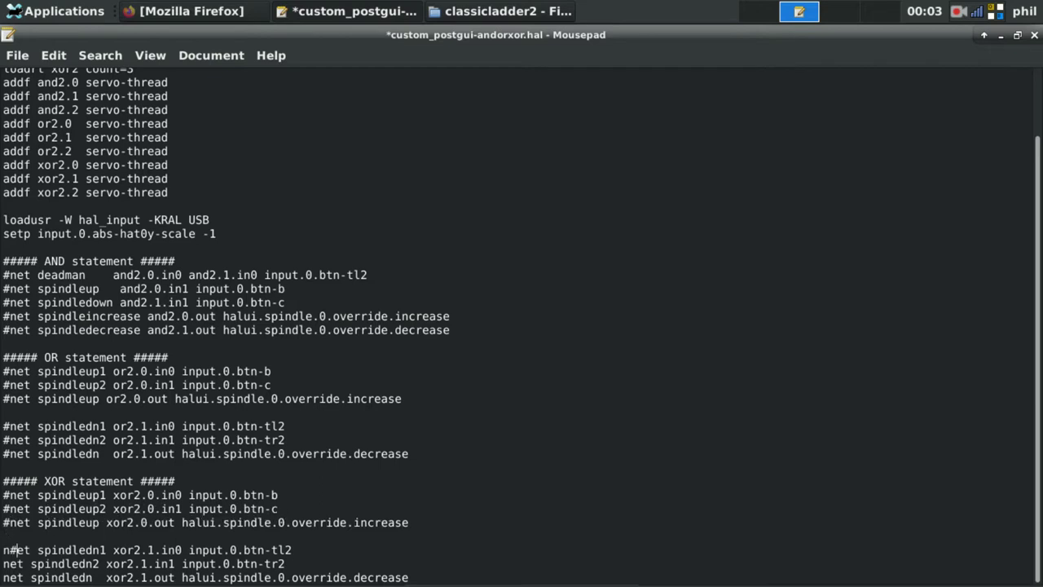
key("BackSpace")
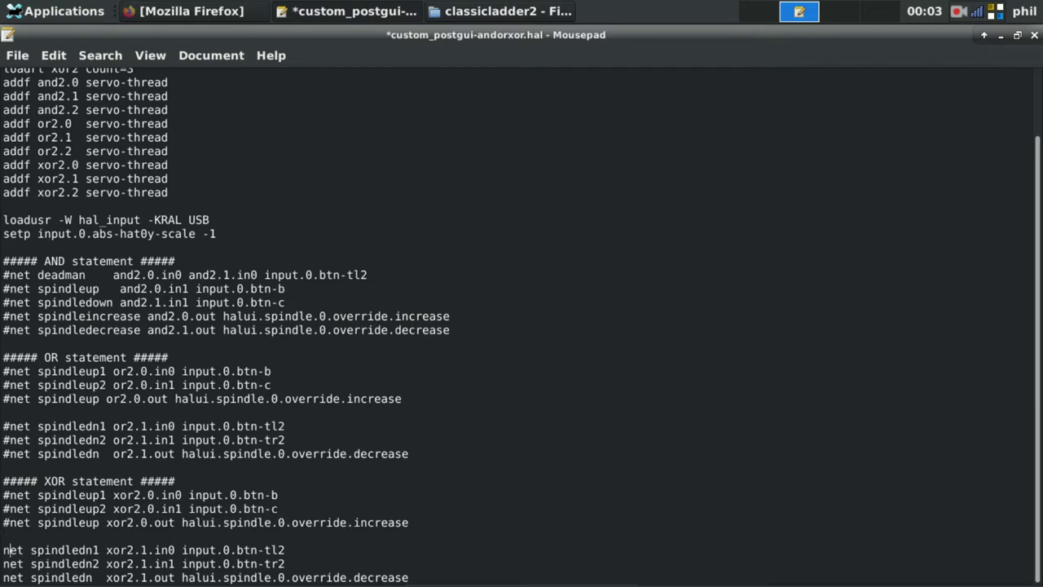
type("#")
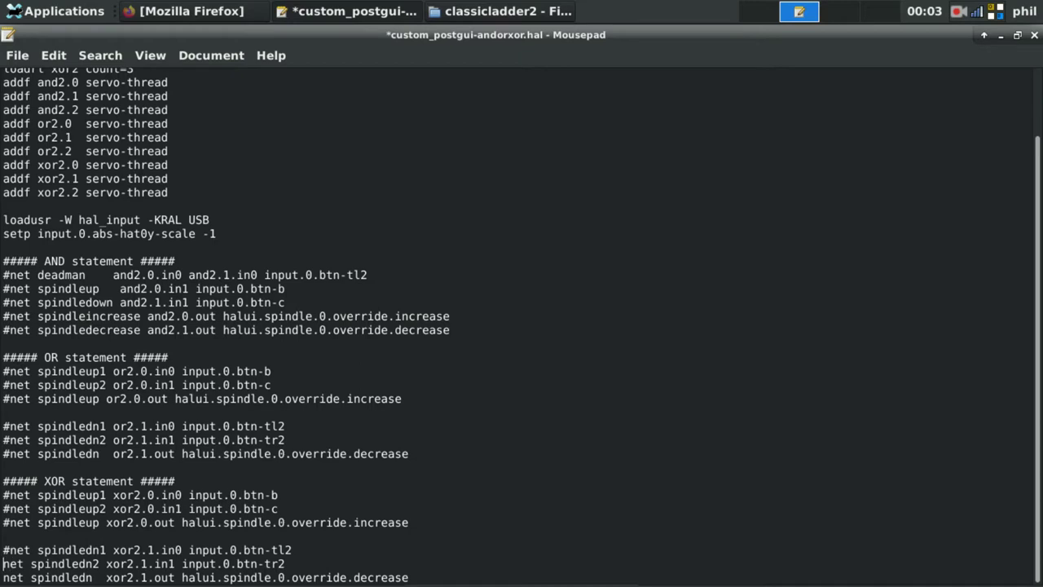
type("#")
type("#")
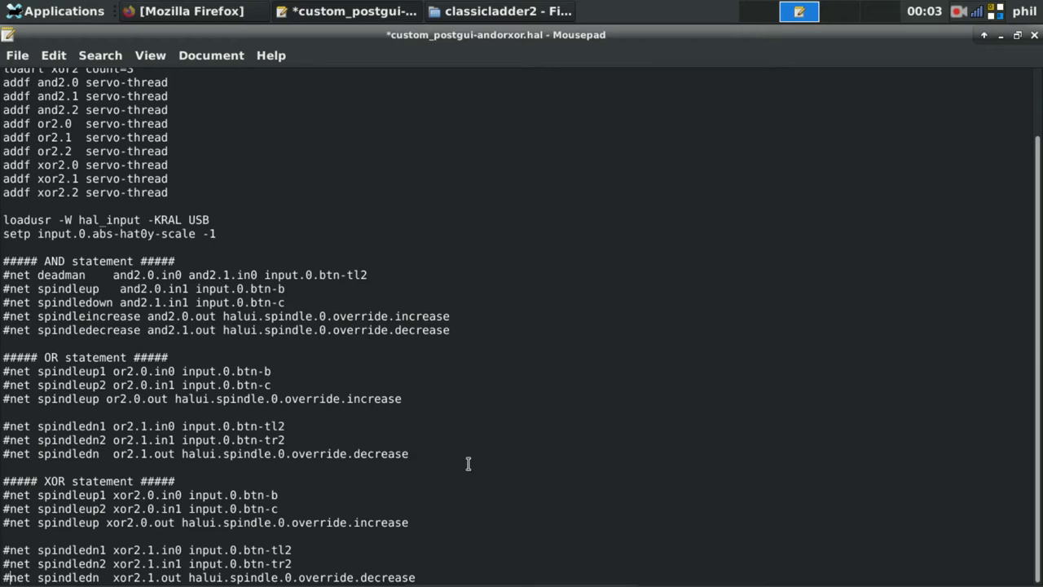
Uncomment the deadman, spindleup, spindledown, spindleincrease and spindledecrease AND net lines
left_click(9, 274)
key("BackSpace")
key("End")
key("Delete")
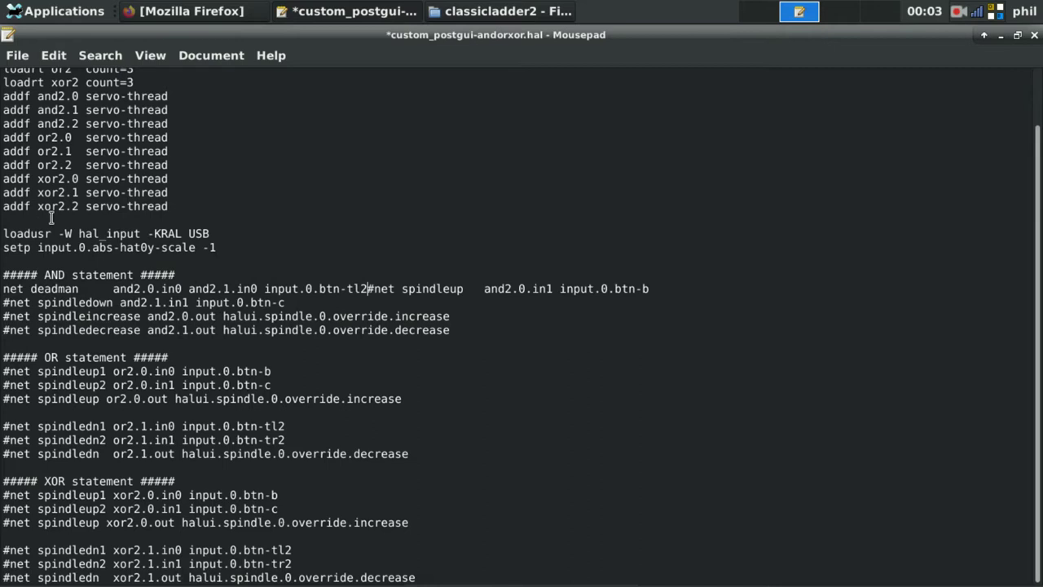
key("Return")
key("Delete")
key("Down")
key("Delete")
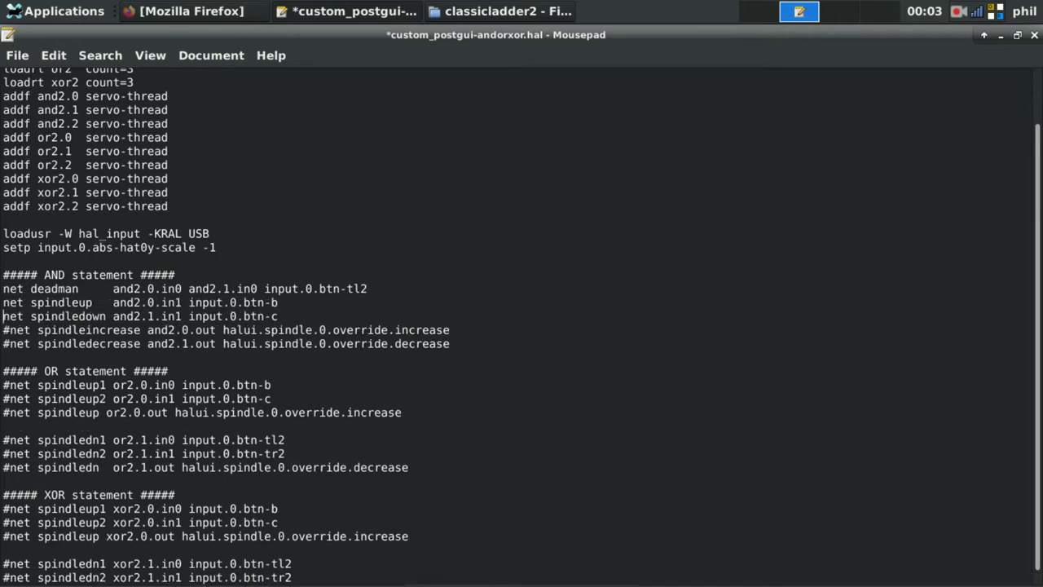
key("Down")
key("Delete")
key("Down")
key("Delete")
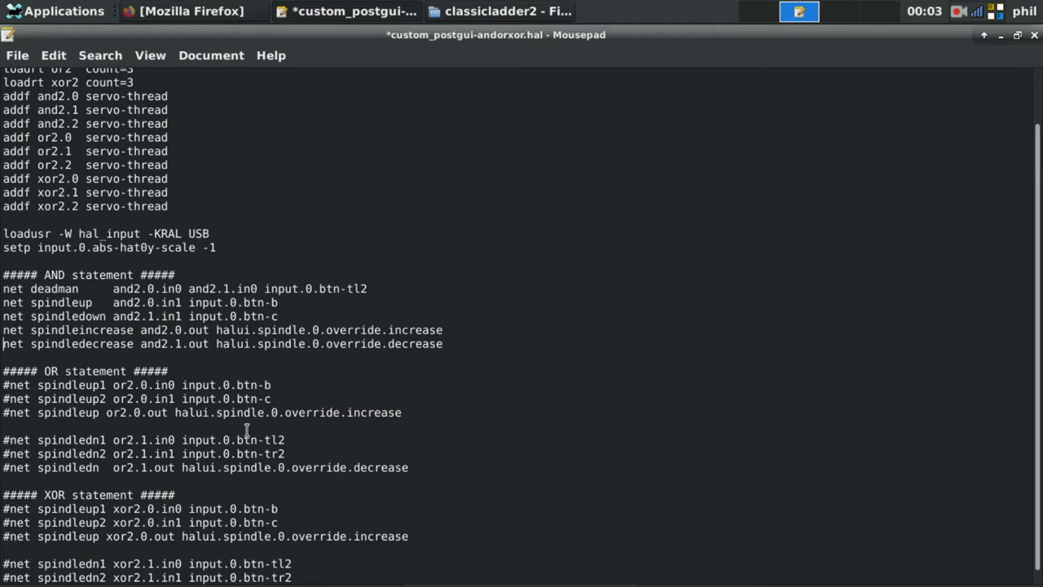
left_click(22, 60)
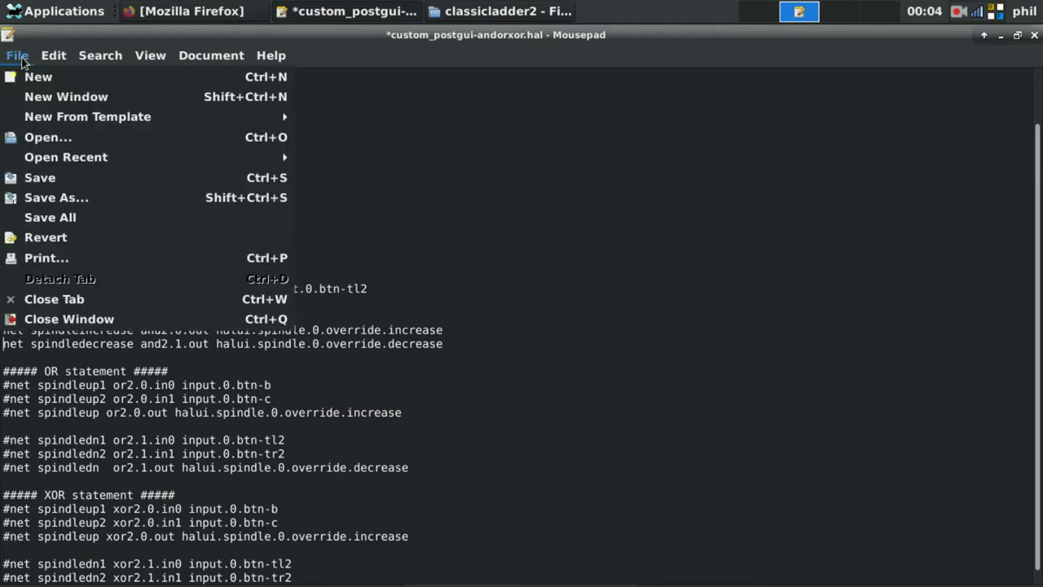
Save the HAL file and position the caret within the deadman net line
left_click(49, 177)
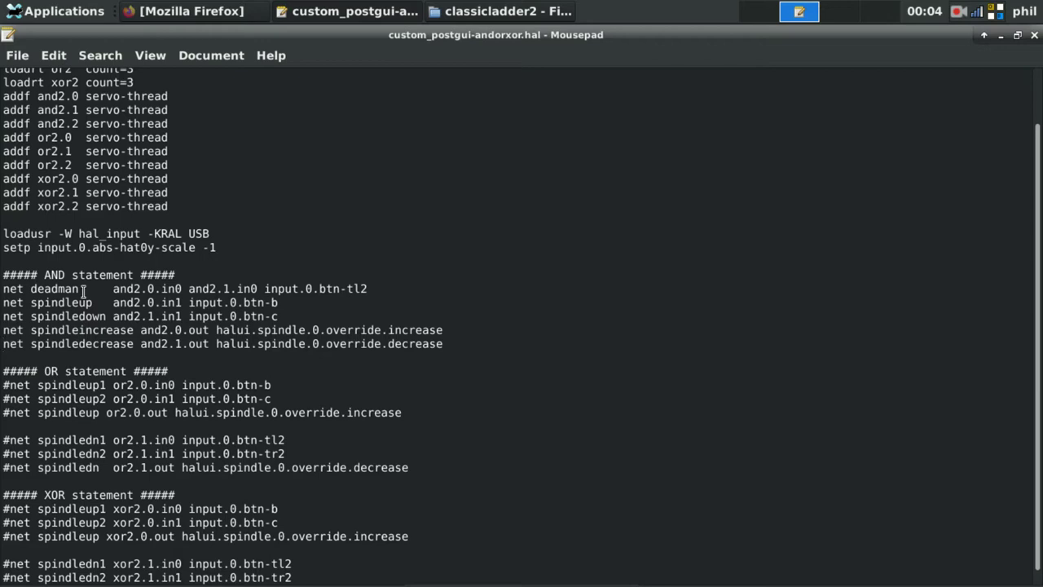
left_click(114, 288)
key("Right")
key("Right")
key("Right")
key("Right")
key("Right")
key("Right")
key("Right")
key("Right")
key("Right")
key("Right")
key("Left")
key("Left")
key("Left")
key("Left")
key("Left")
key("Left")
key("Left")
key("Left")
key("Left")
key("Left")
key("Left")
key("Left")
key("Left")
key("Left")
key("Left")
key("Left")
key("Right")
key("Right")
key("Right")
key("Right")
key("Right")
key("Right")
key("Right")
key("Right")
key("Right")
key("Right")
key("Right")
key("Right")
key("Right")
key("Right")
key("Right")
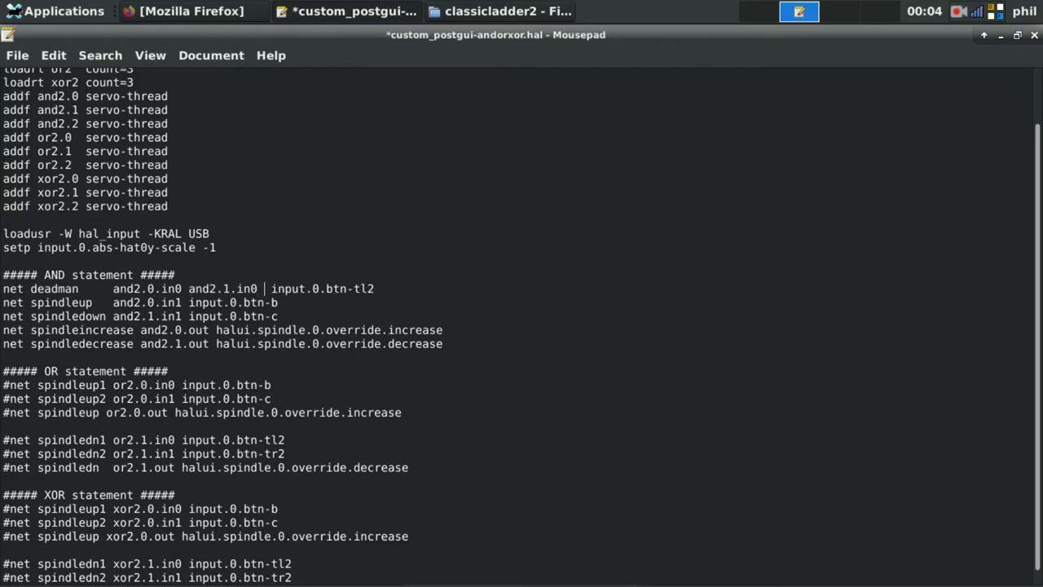
Add and2.2.in0 to the deadman net, then remove it again
type("and")
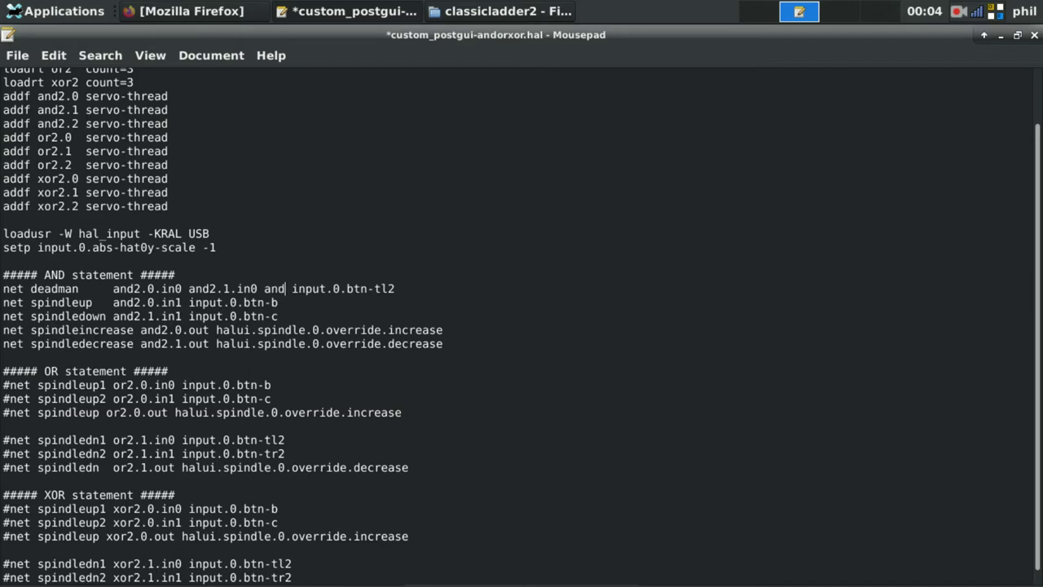
type("2.2")
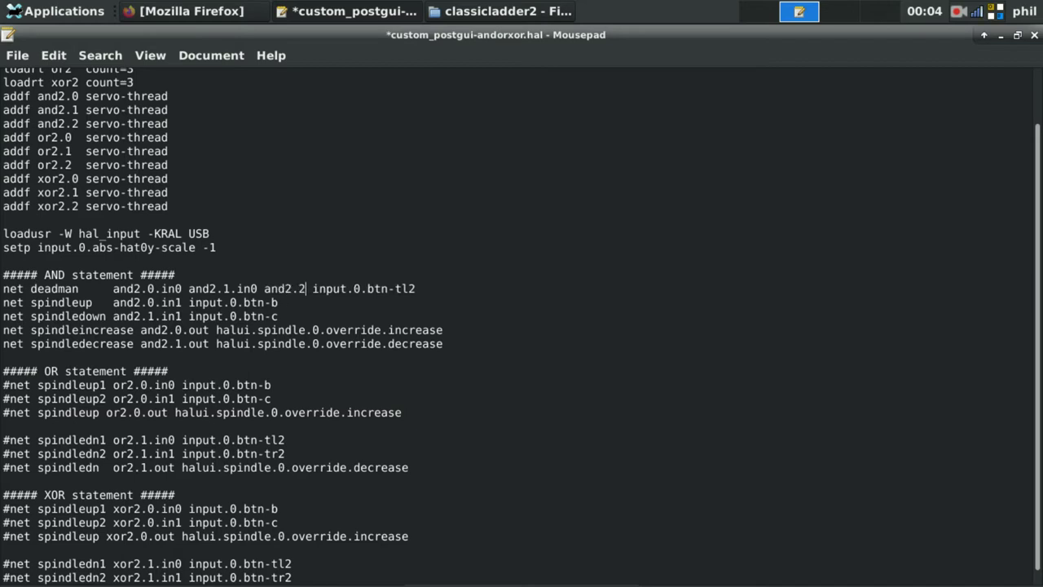
type(".in0")
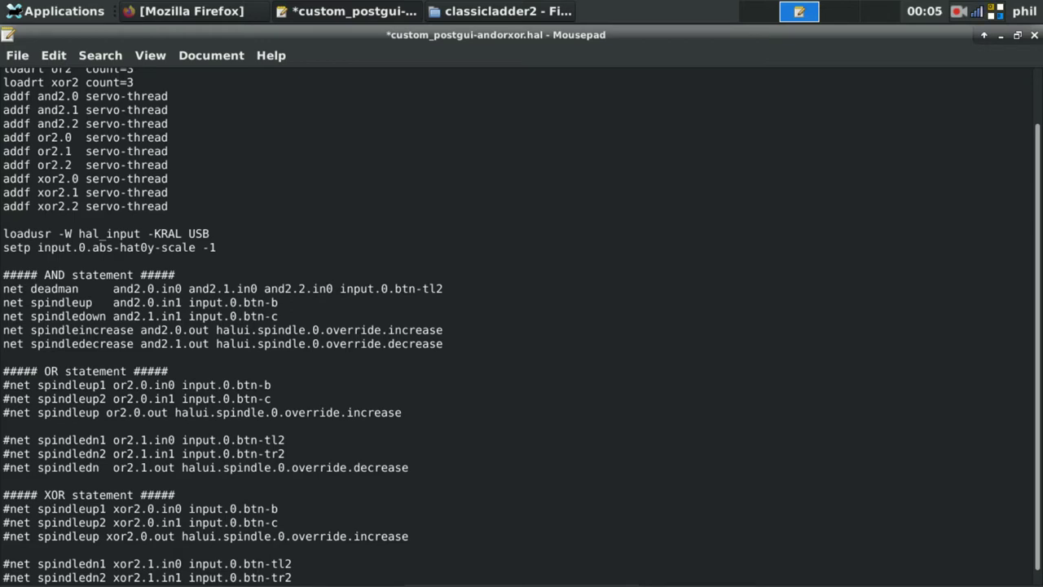
key("BackSpace")
key("BackSpace")
key("BackSpace")
key("BackSpace")
key("BackSpace")
key("BackSpace")
key("BackSpace")
key("BackSpace")
key("BackSpace")
key("BackSpace")
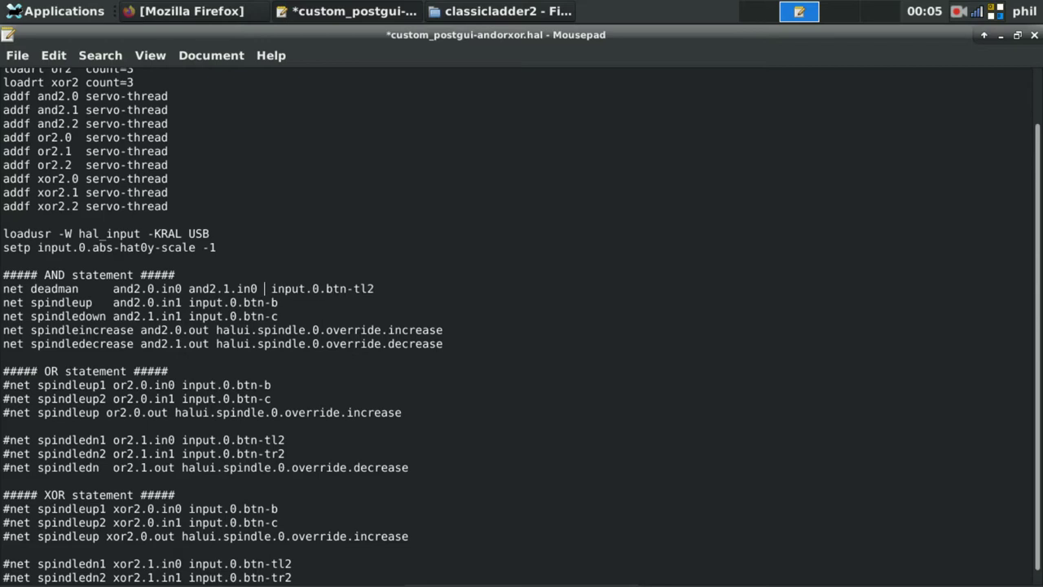
key("BackSpace")
left_click(263, 289)
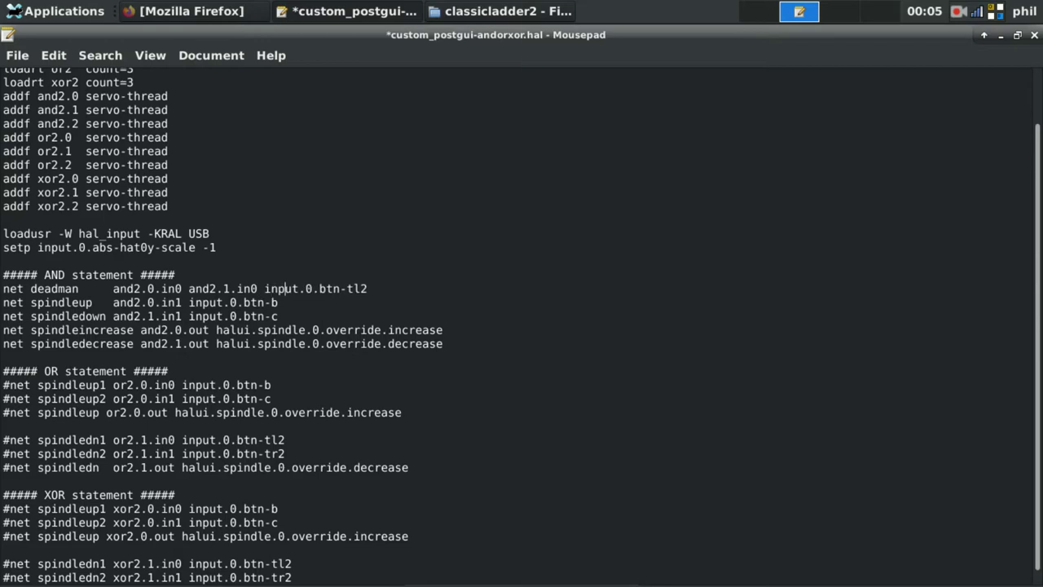
left_click(319, 289)
Step through the pin names on the deadman and spindleup net lines
key("Left")
key("Left")
key("Left")
key("Left")
key("Left")
key("Left")
key("Left")
key("Left")
key("Left")
key("Left")
key("Left")
key("Left")
key("Left")
key("Left")
key("Left")
key("Right")
key("Right")
key("Right")
key("Right")
key("Right")
key("Right")
key("Right")
left_click(189, 303)
key("Left")
left_click(155, 288)
Highlight the spindleincrease, spindledown, deadman and spindledecrease nets, then minimize Mousepad
left_click_drag(3, 329, 212, 327)
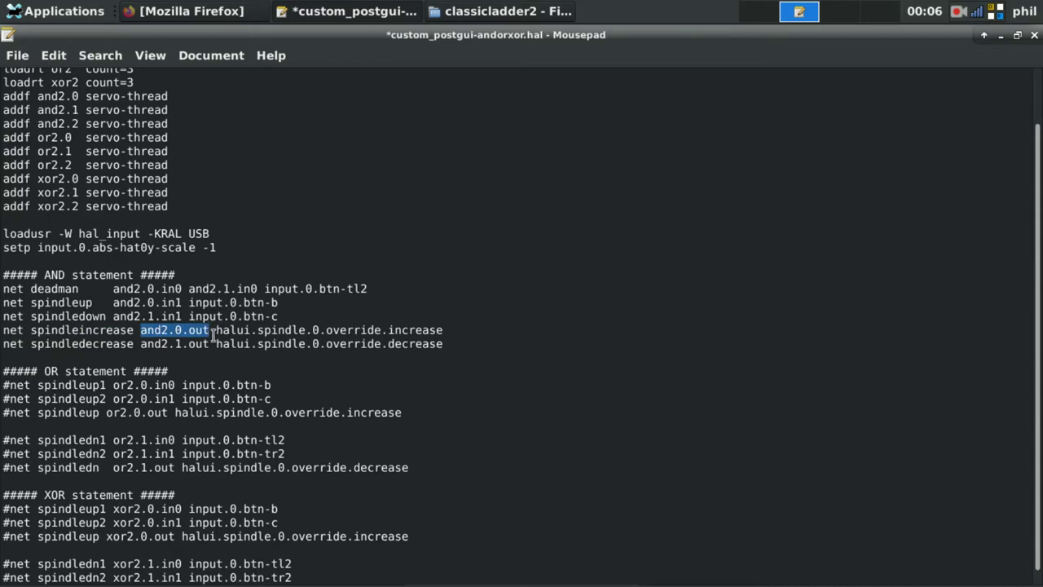
left_click_drag(448, 330, 210, 330)
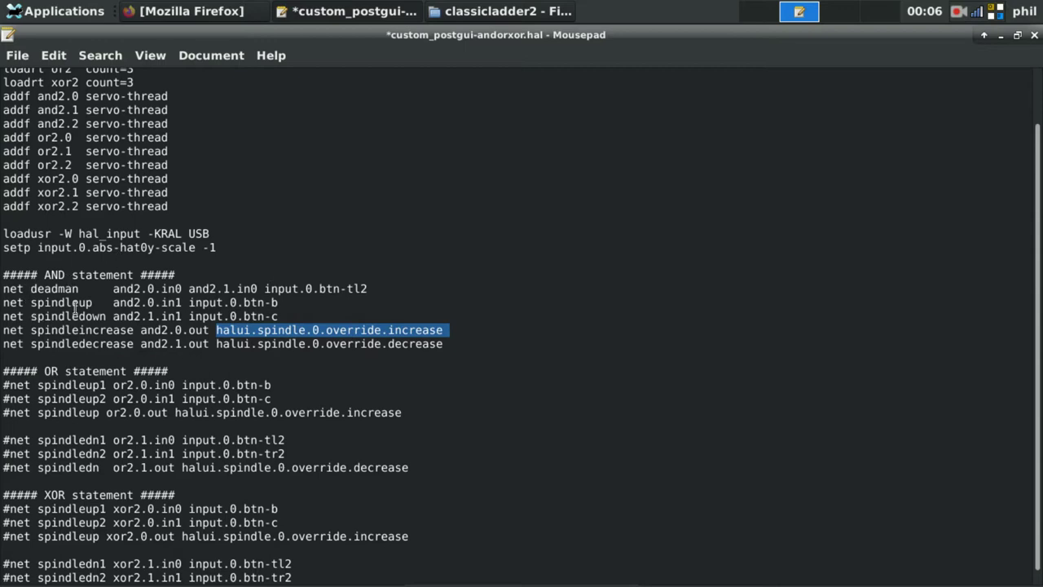
left_click_drag(114, 316, 181, 316)
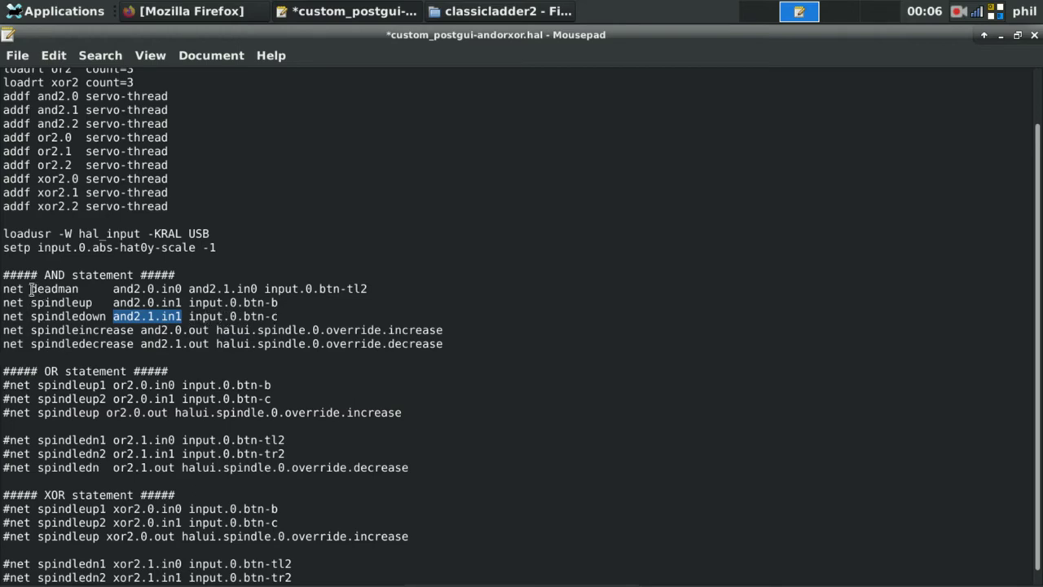
left_click_drag(31, 288, 79, 288)
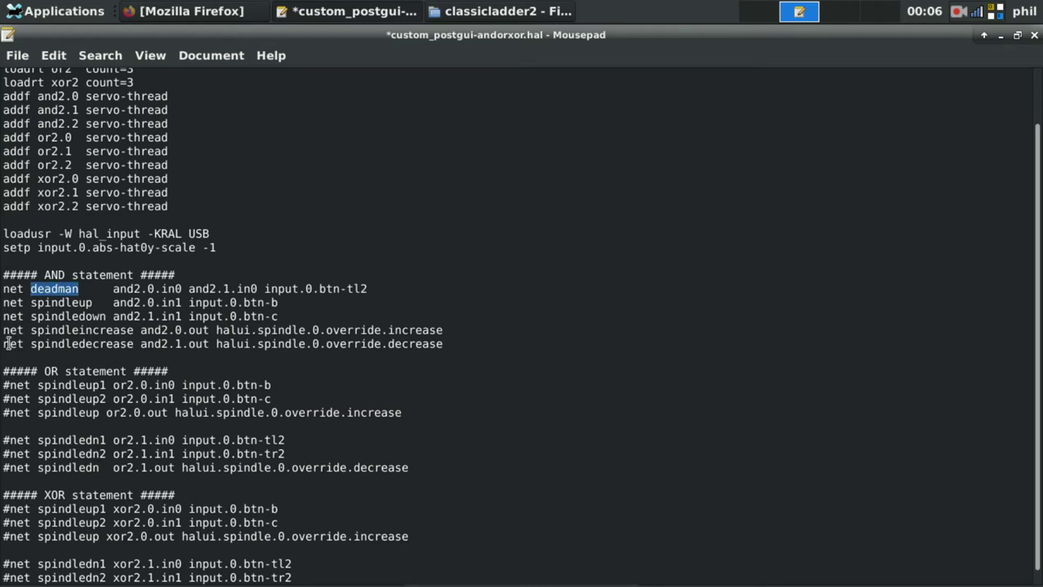
left_click_drag(5, 343, 448, 345)
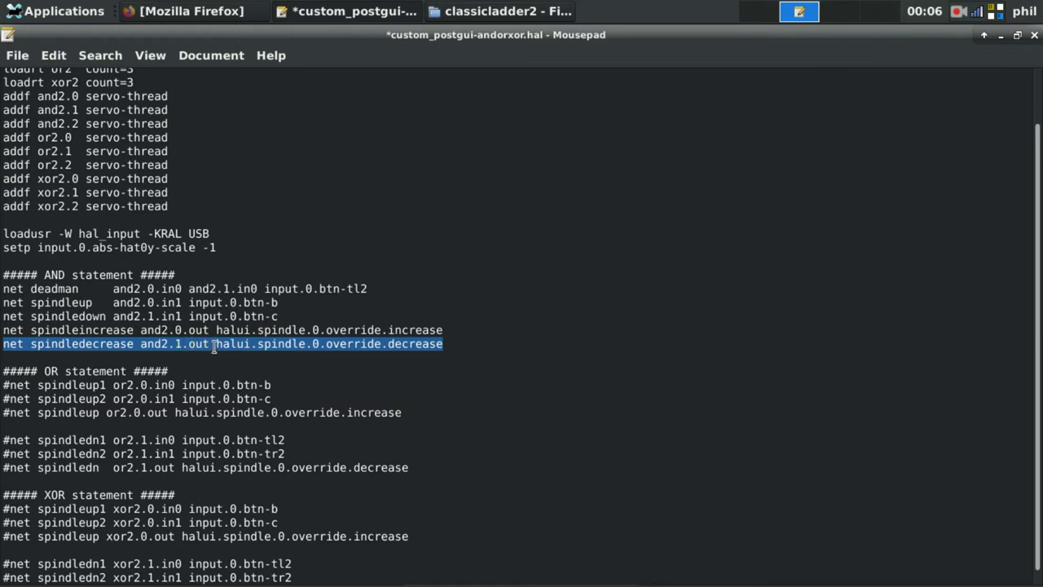
left_click_drag(214, 348, 268, 366)
left_click(490, 338)
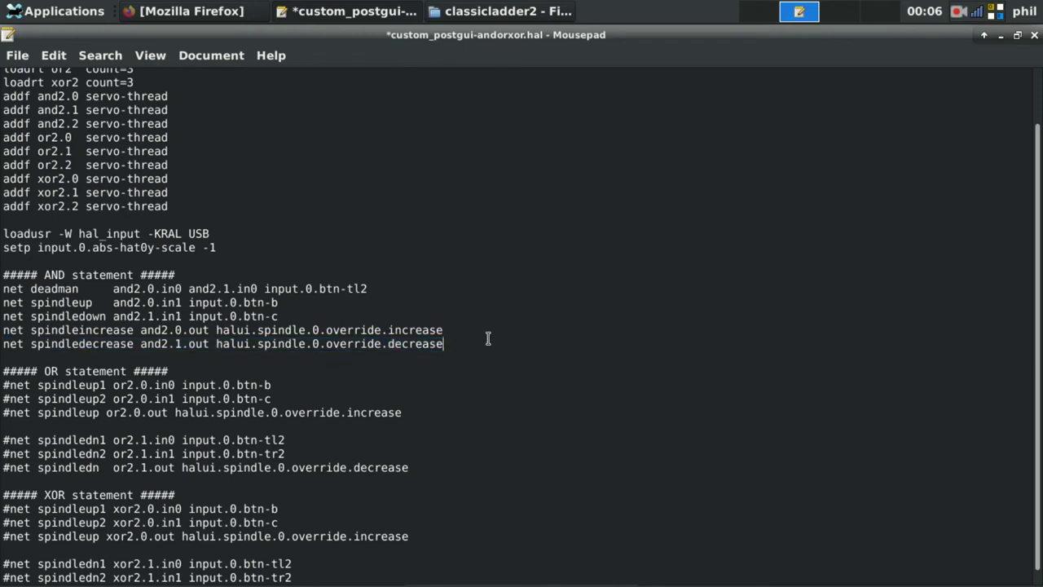
left_click(1001, 35)
Launch the classicladder machine in AXIS, release E-stop and power it on
left_click(690, 338)
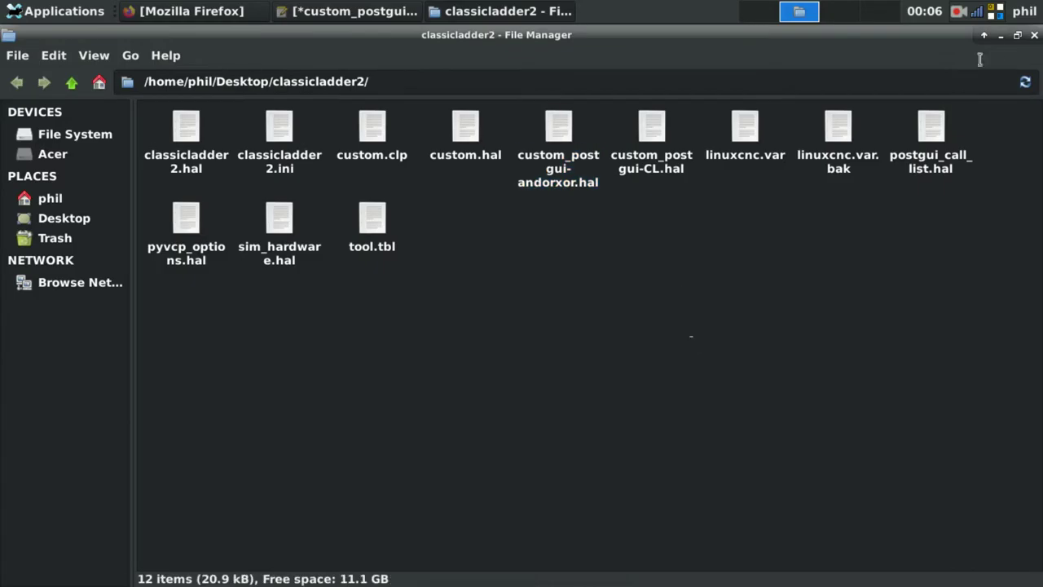
key("alt+F9")
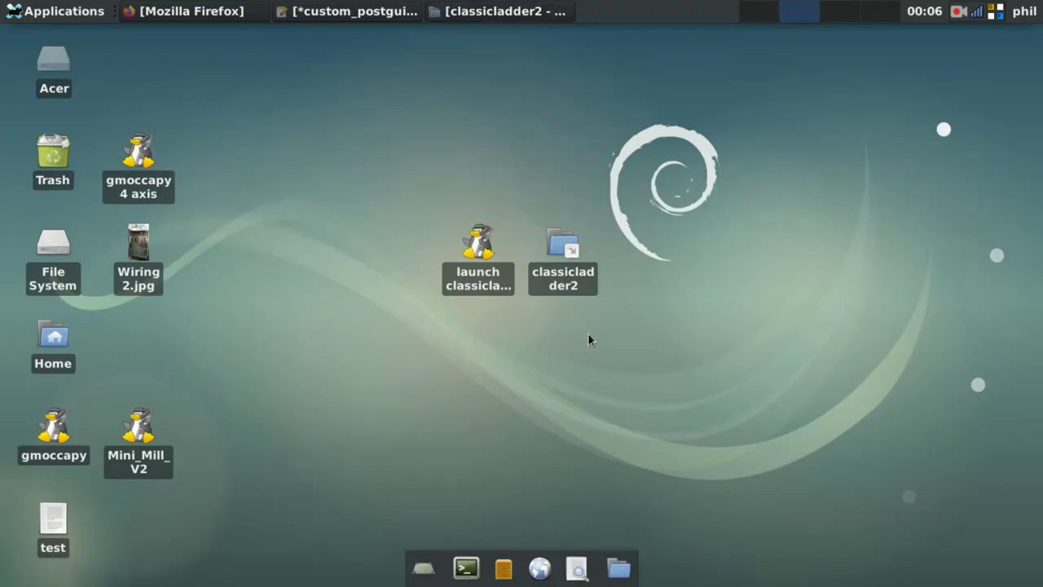
double_click(474, 248)
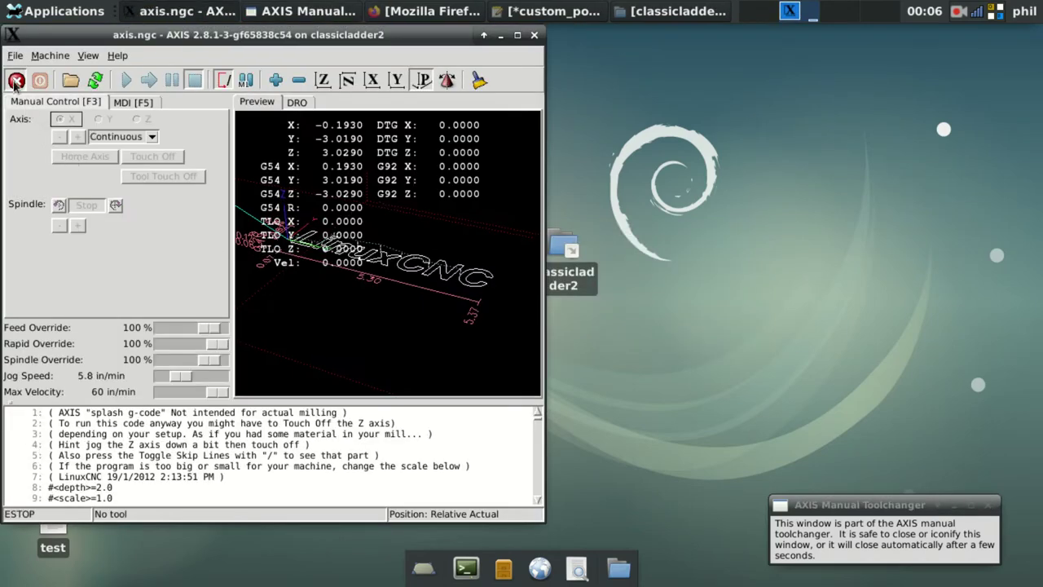
left_click(15, 80)
left_click(40, 80)
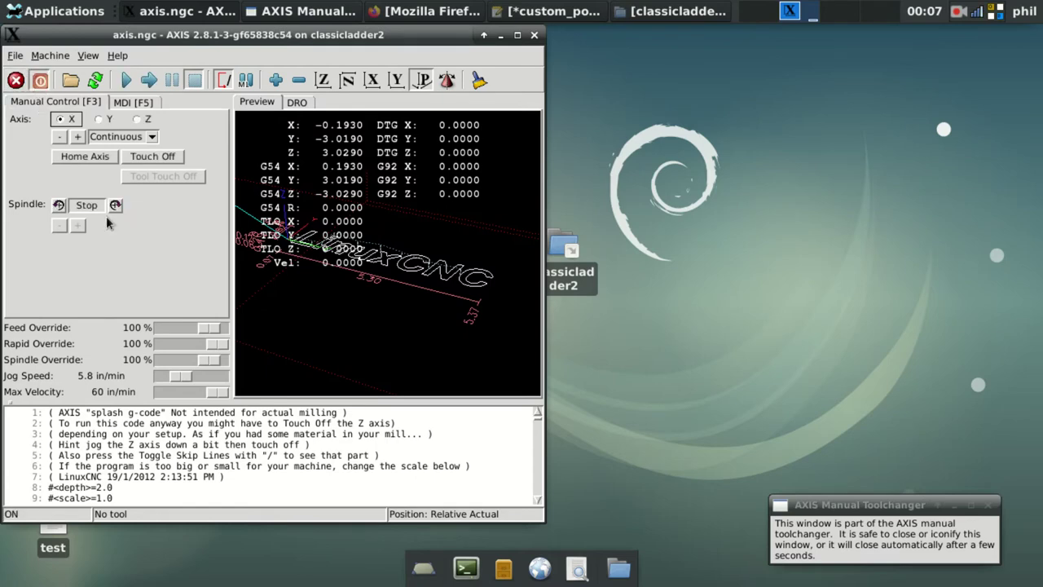
Open Machine > Show Hal Configuration and expand Pins > and2 > and2.0
left_click(90, 56)
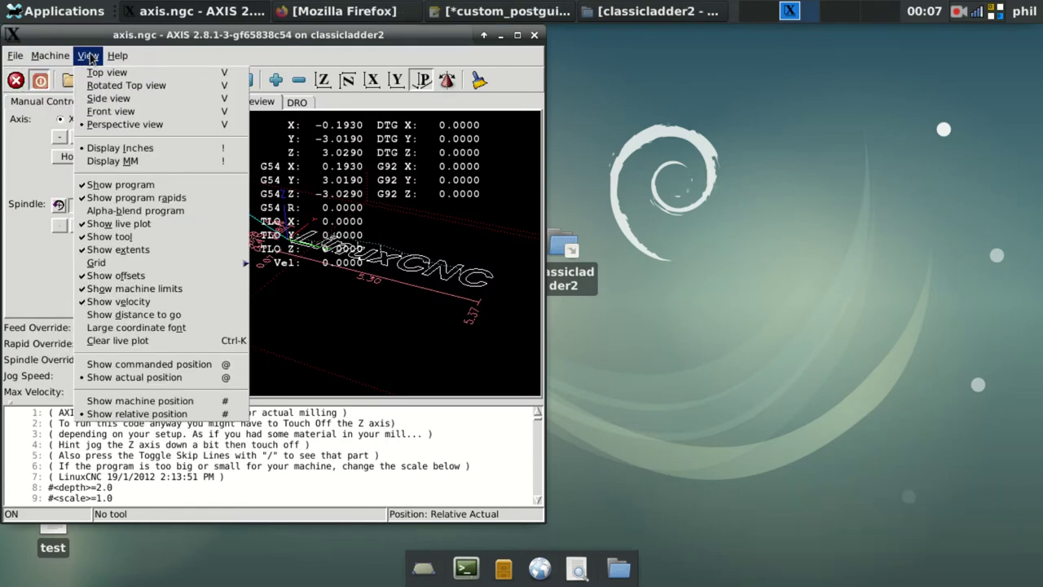
mouse_move(59, 57)
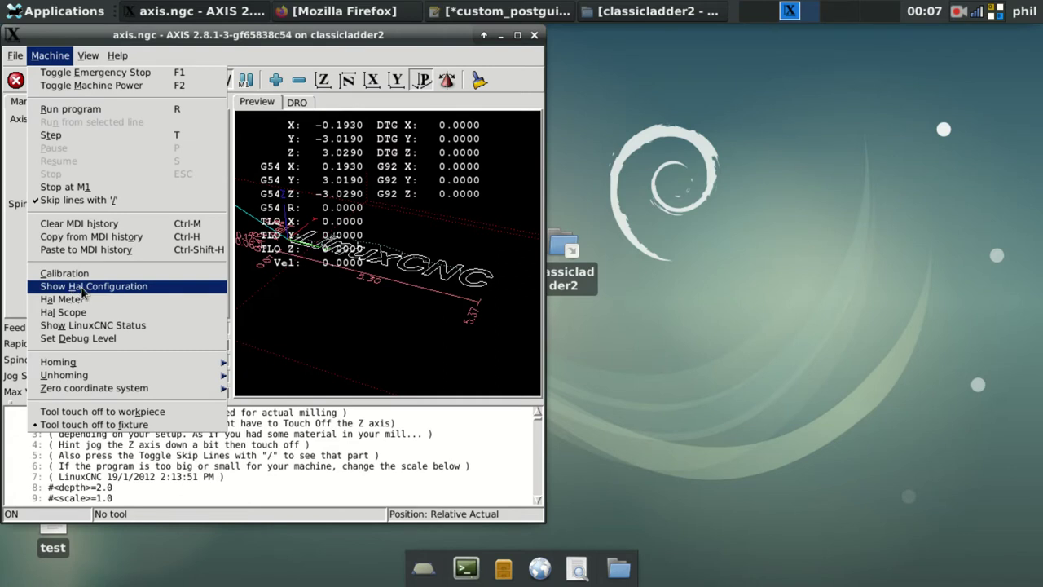
left_click(84, 289)
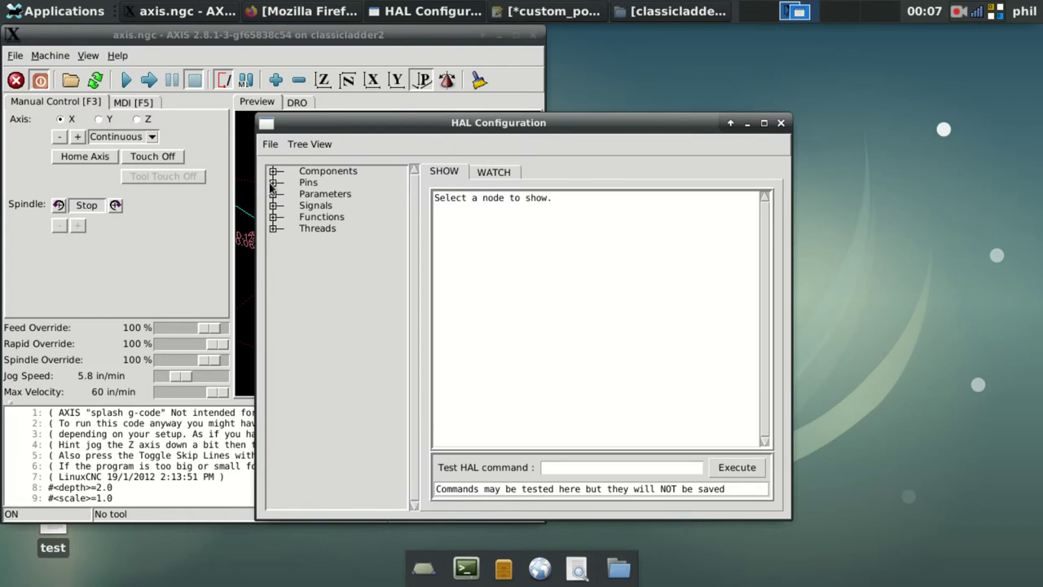
left_click(273, 182)
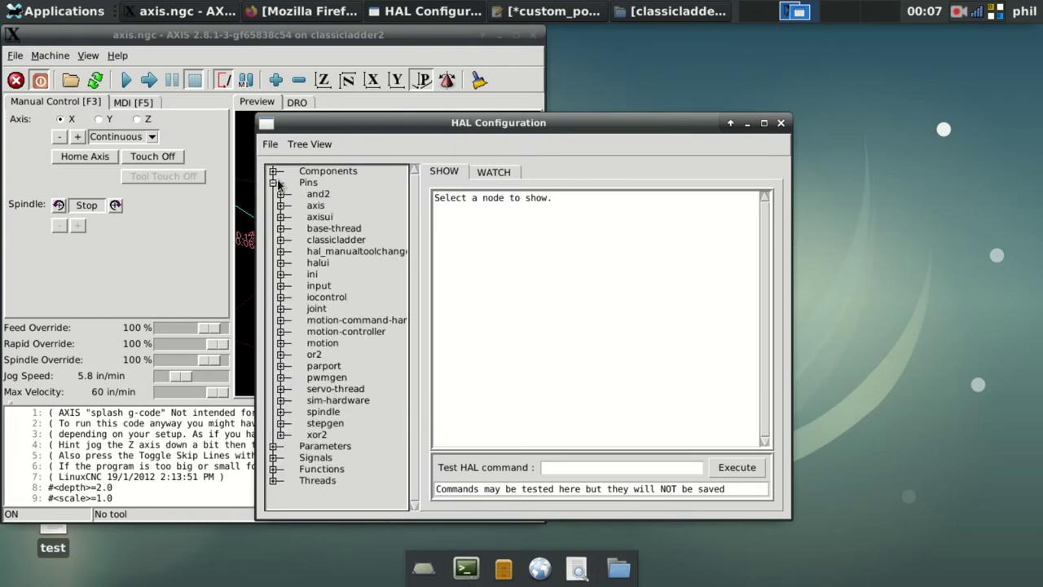
left_click(281, 194)
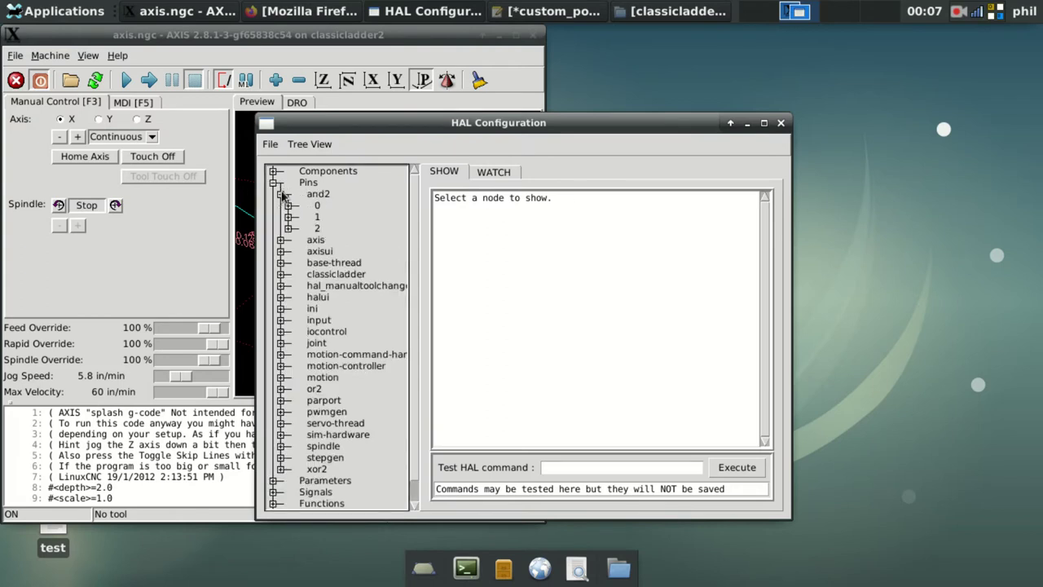
left_click(328, 209)
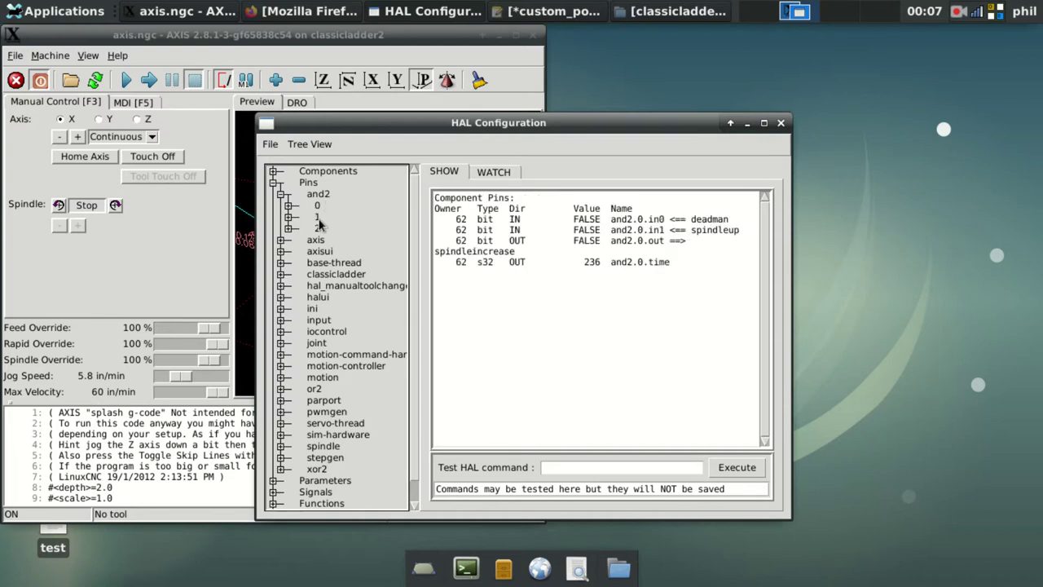
In the WATCH tab, watch the in0, in1 and out pins of and2.0 and and2.1
left_click(318, 217)
left_click(317, 229)
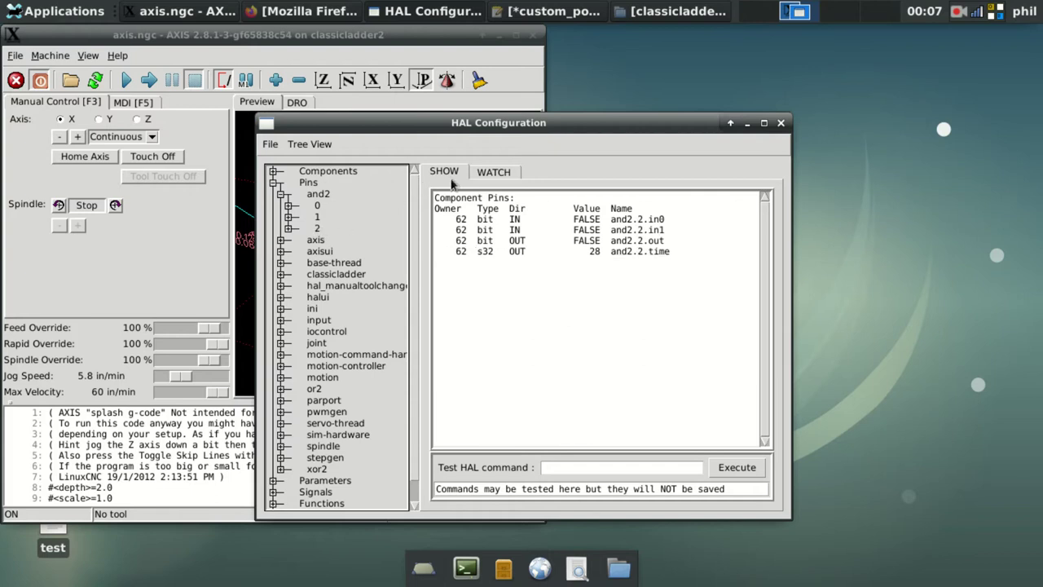
left_click(491, 170)
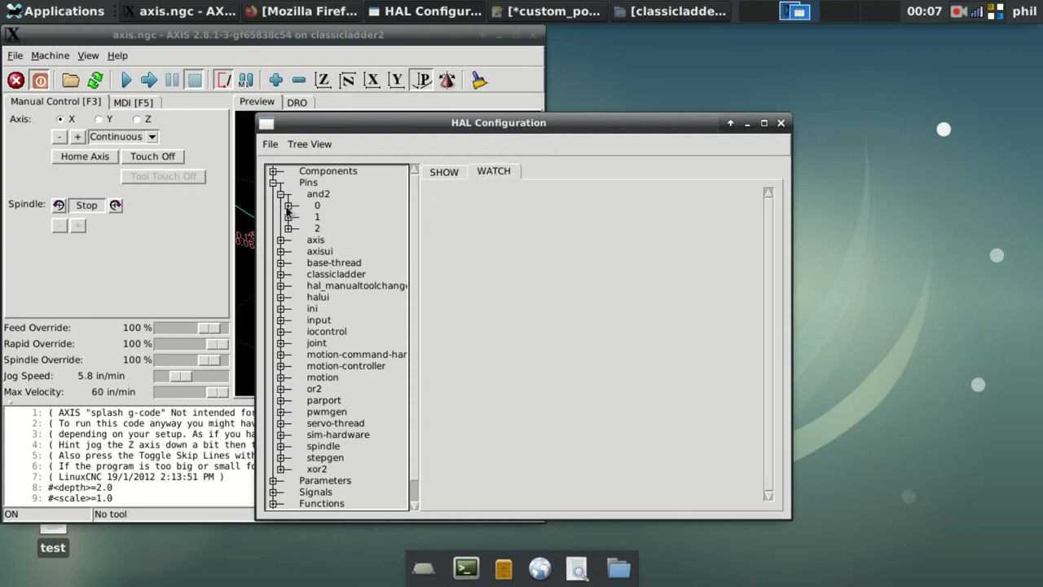
left_click(288, 206)
left_click(328, 219)
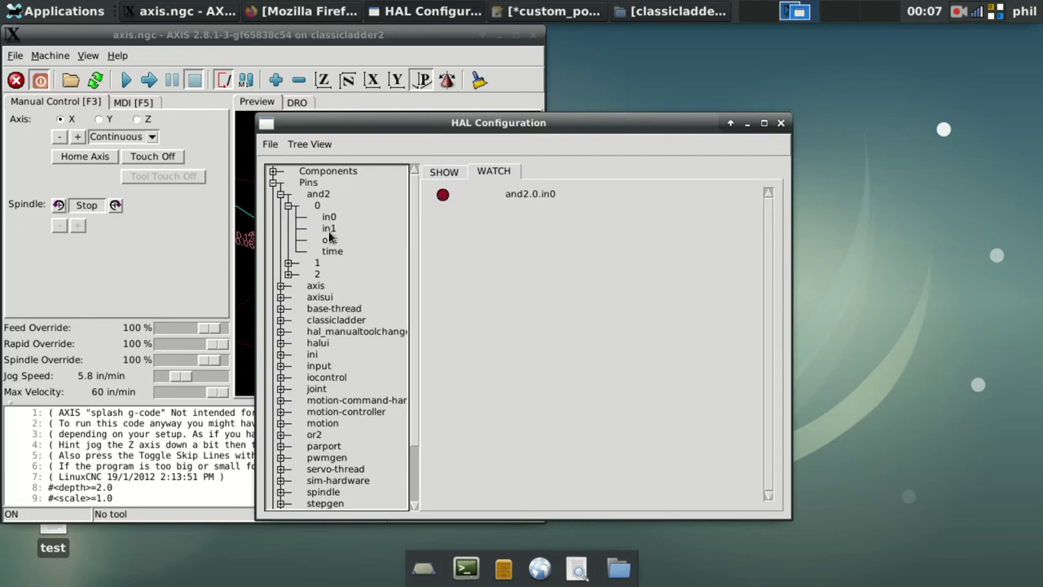
left_click(328, 229)
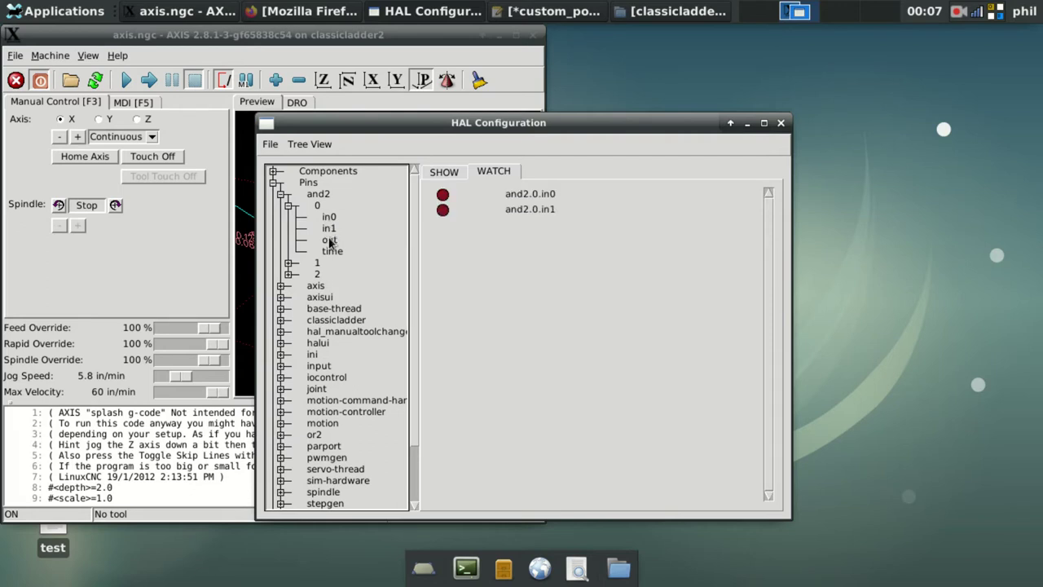
left_click(330, 240)
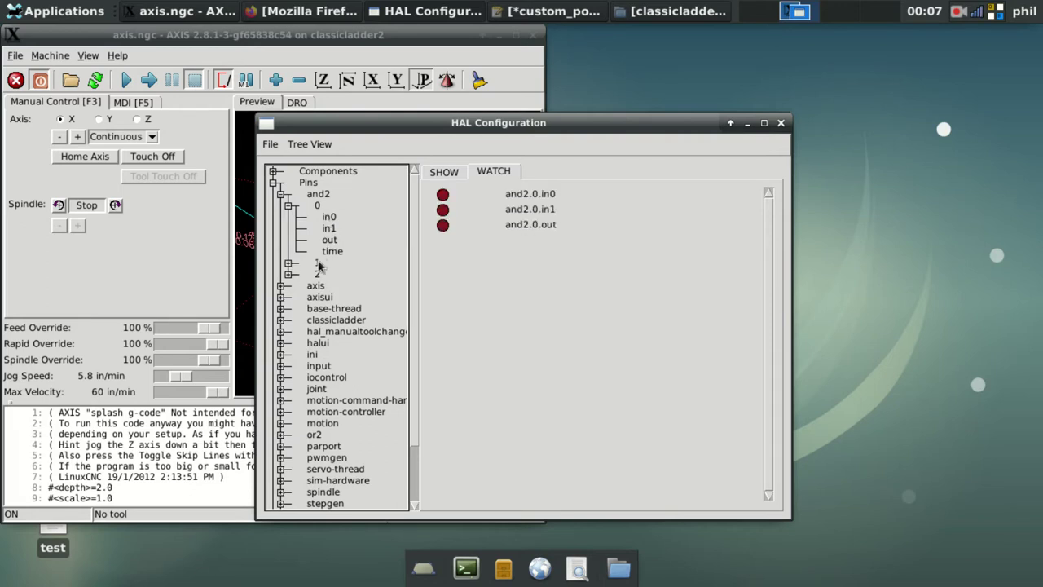
left_click(323, 263)
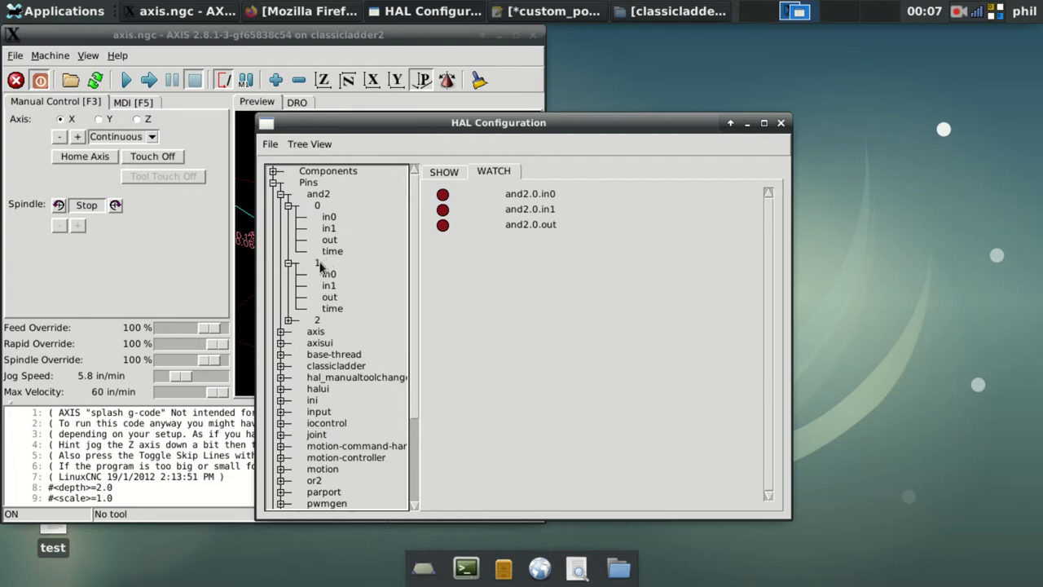
left_click(331, 275)
left_click(329, 286)
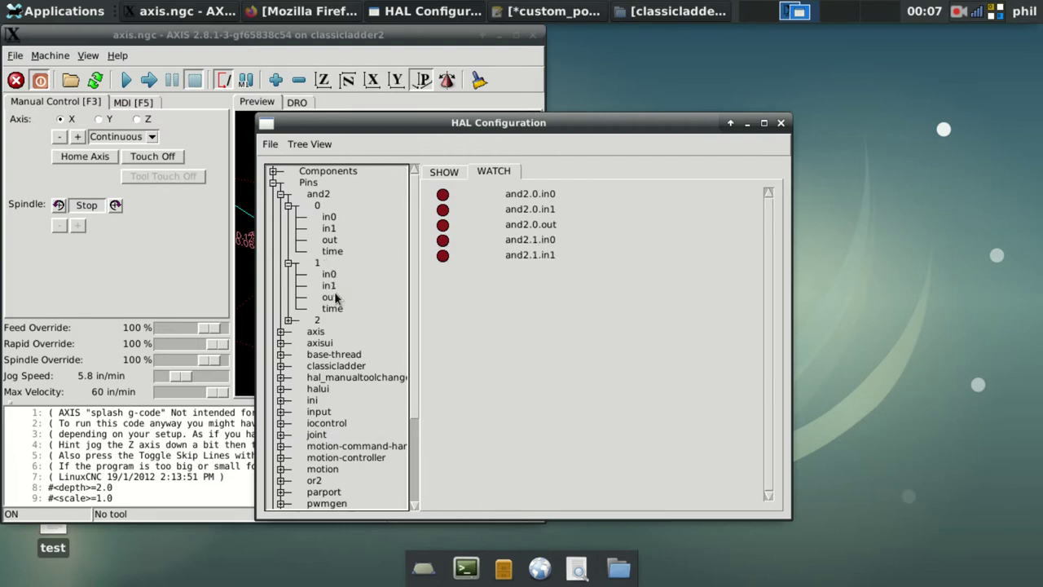
left_click(329, 298)
Add gamepad pins input.0.btn-tl2, btn-b and btn-c to the watch list
scroll(367, 306, "down", 3)
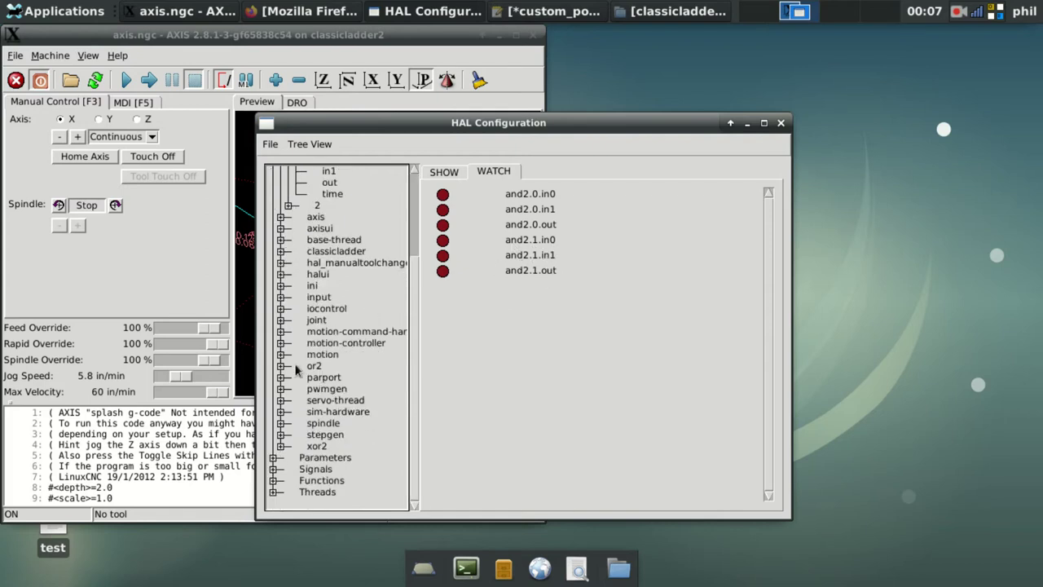
left_click(282, 298)
left_click(289, 310)
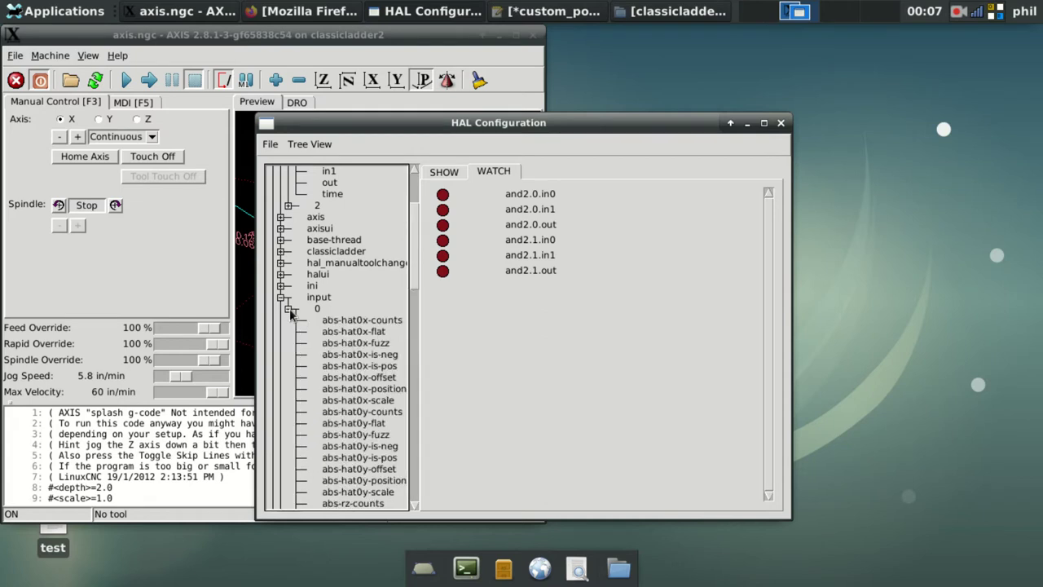
scroll(289, 316, "down", 5)
scroll(290, 312, "down", 9)
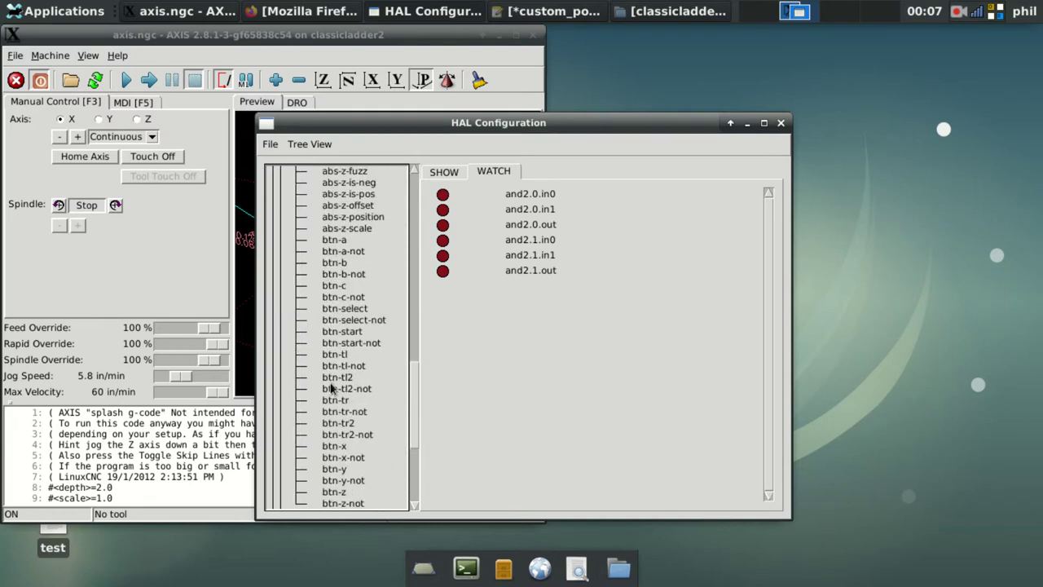
left_click(336, 378)
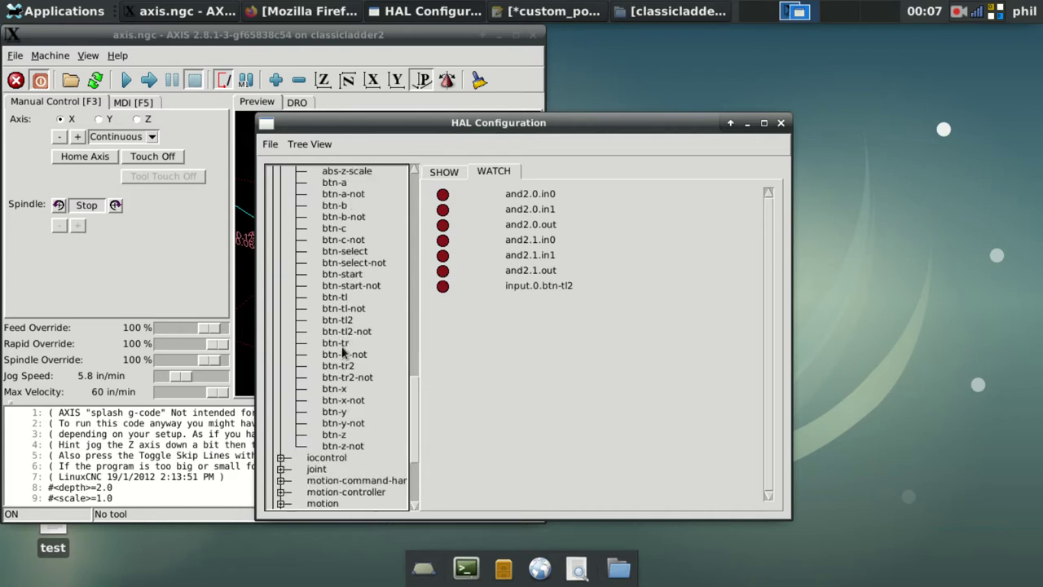
scroll(346, 359, "down", 1)
scroll(348, 350, "up", 1)
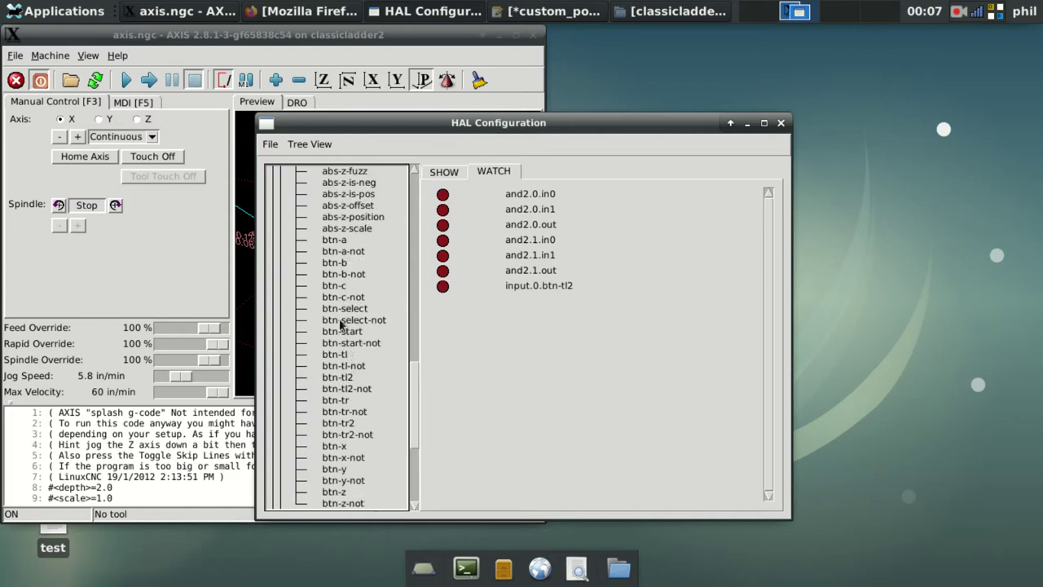
left_click(331, 264)
left_click(333, 285)
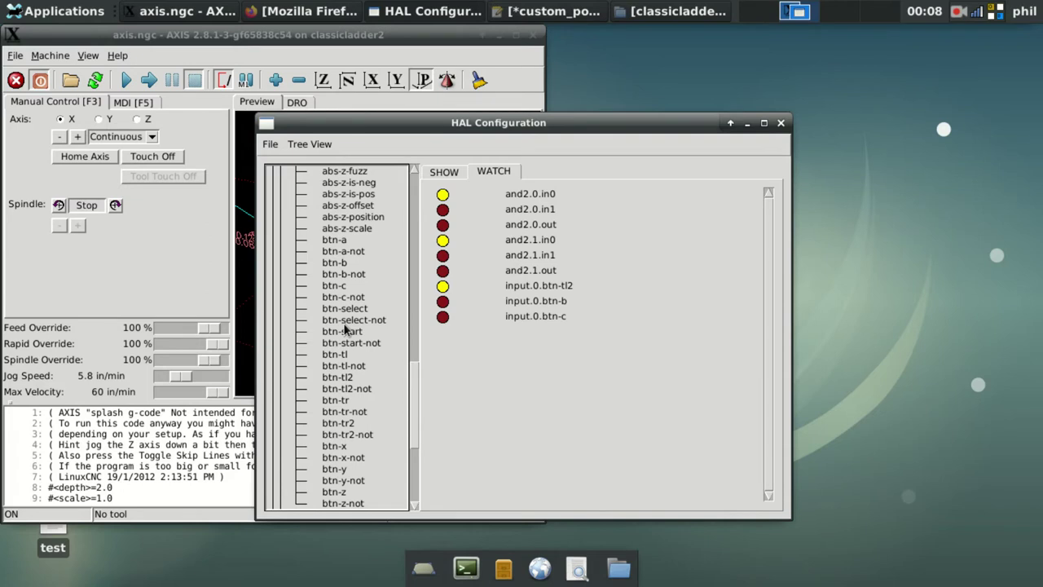
Move the HAL Configuration window to the upper right of the screen
scroll(346, 329, "down", 5)
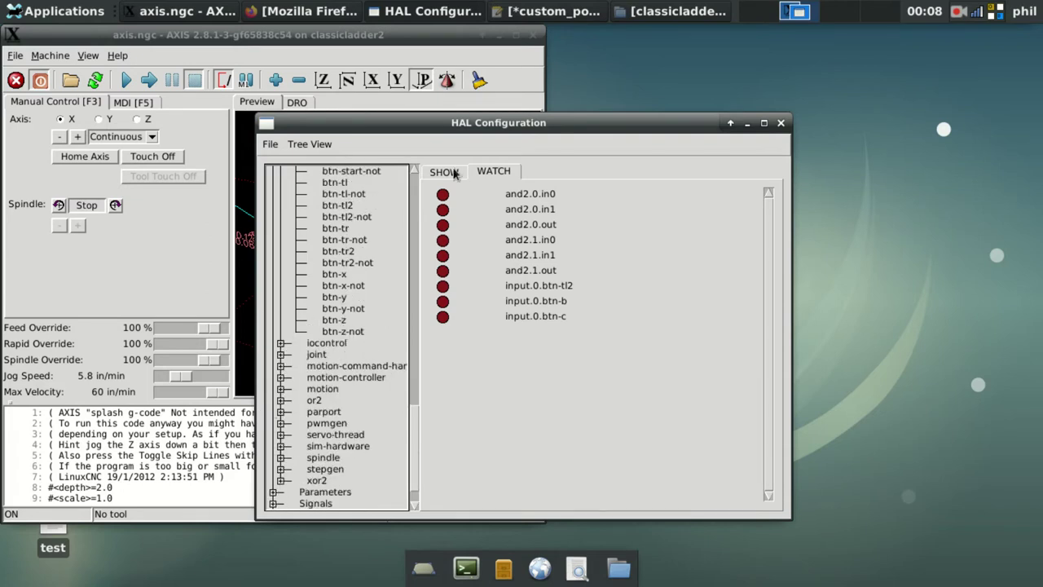
left_click_drag(468, 122, 729, 57)
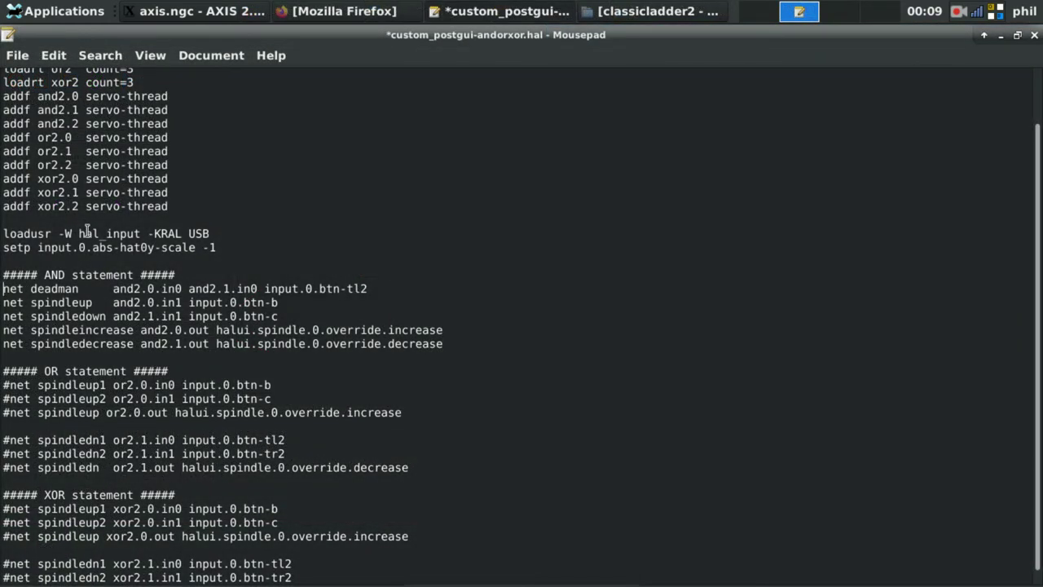
Comment out the AND statement net lines with leading # marks
type("#")
type("#")
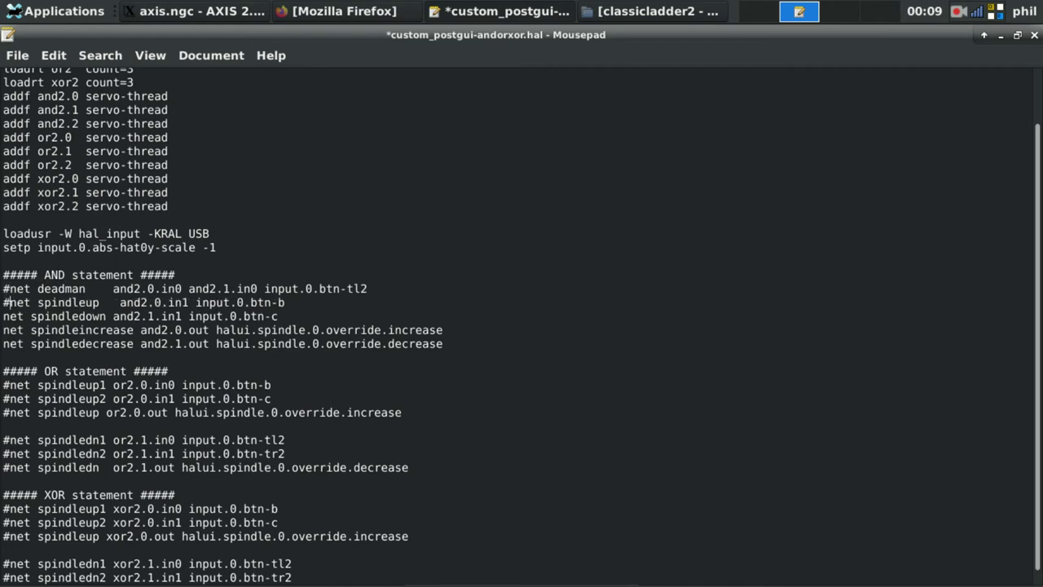
key("Down")
type("#")
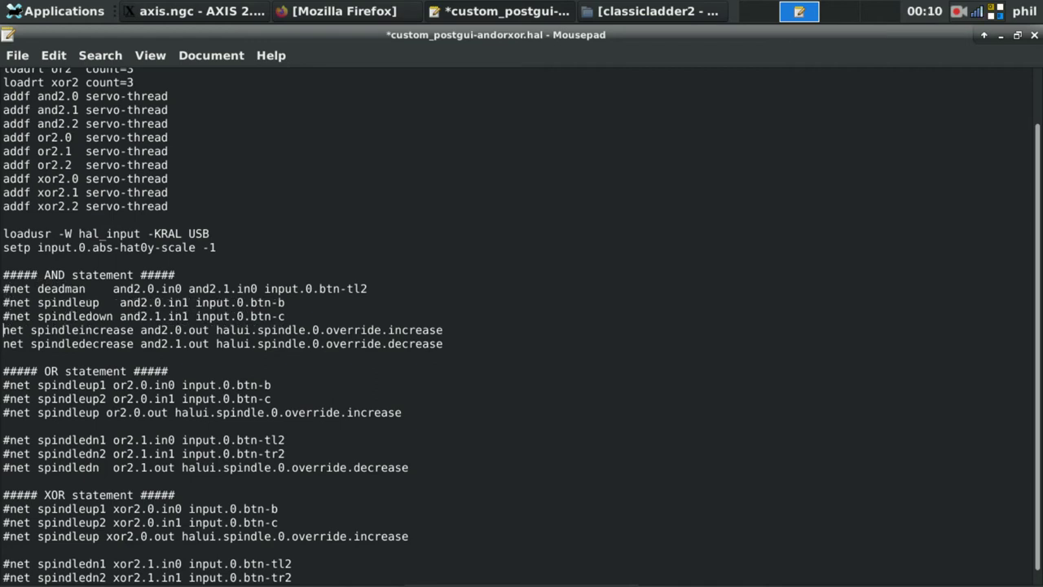
type("#")
type("#")
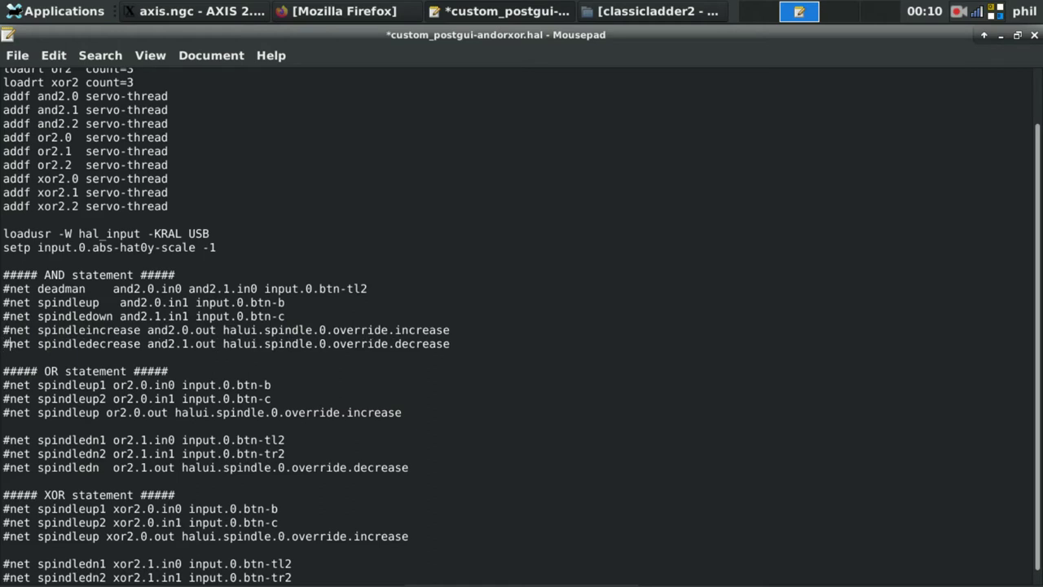
key("BackSpace")
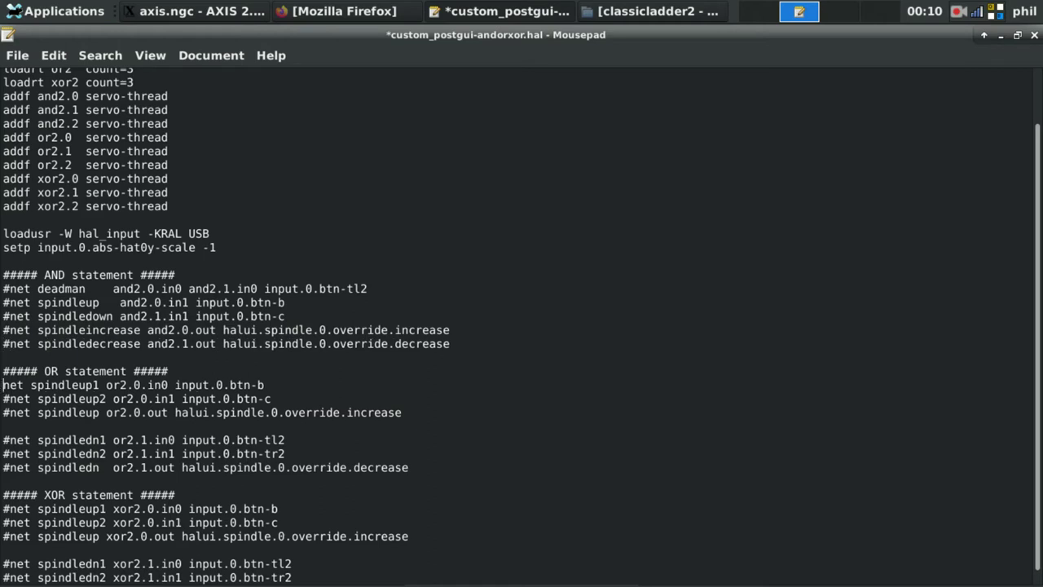
Uncomment the spindle-up and spindle-down OR net lines, including the spindledn output line
key("Down")
key("Delete")
key("Down")
key("Delete")
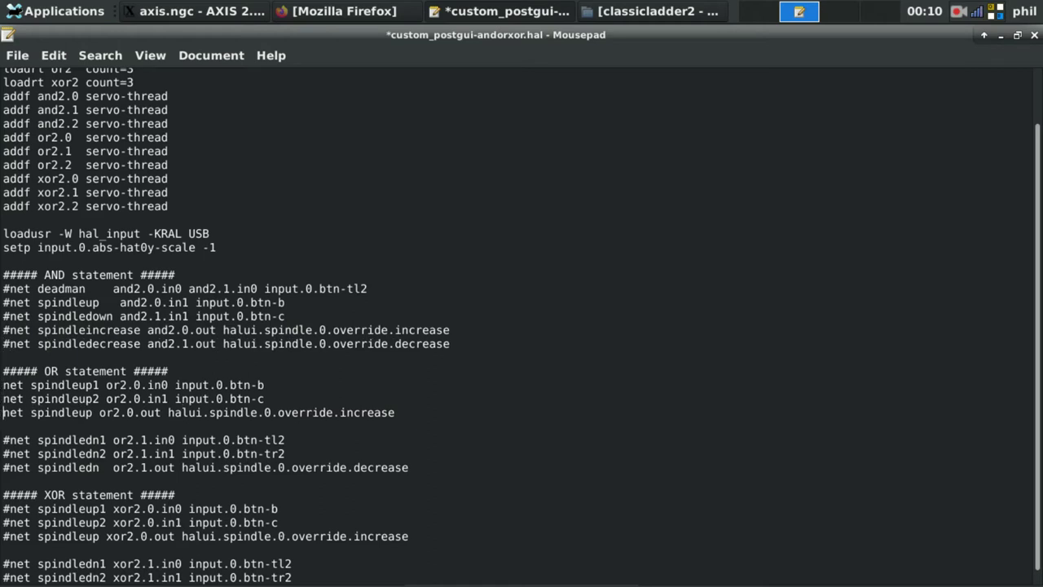
key("Down")
key("Down")
key("Delete")
key("Down")
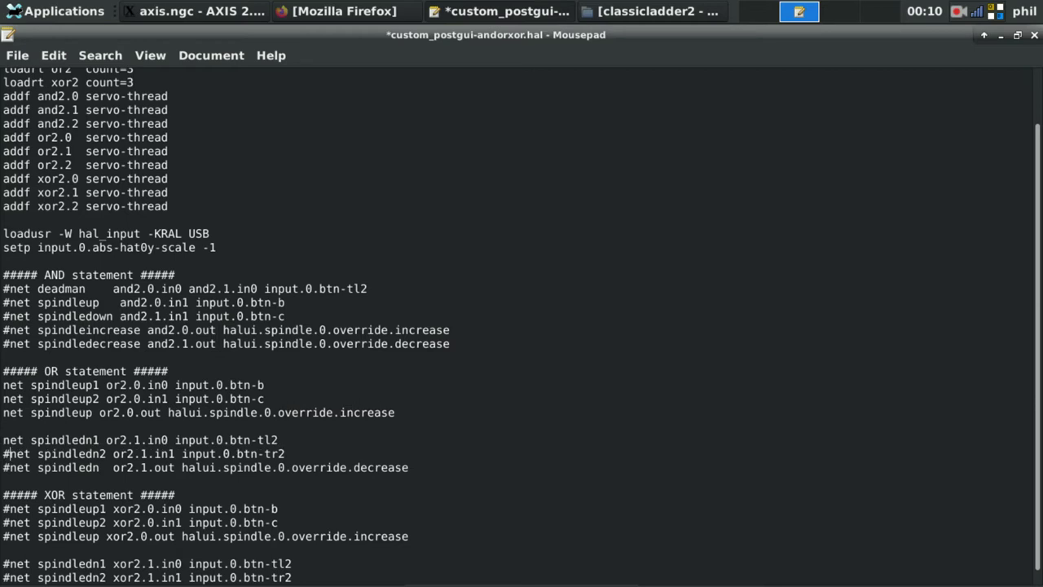
key("Delete")
key("Down")
key("Delete")
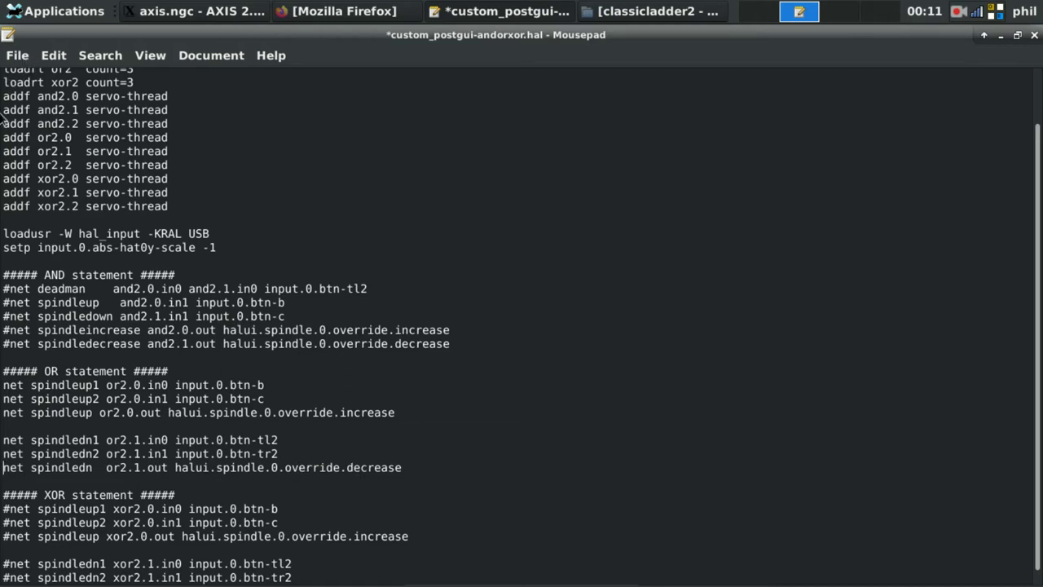
left_click(25, 59)
Save and close the HAL file, then shut down and restart LinuxCNC
left_click(53, 180)
left_click(1033, 35)
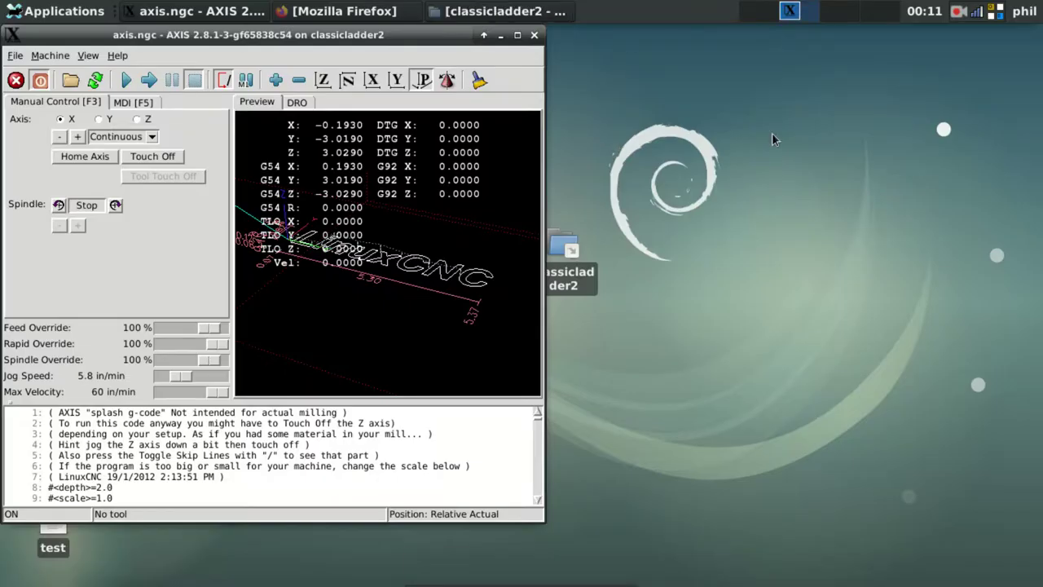
left_click(538, 35)
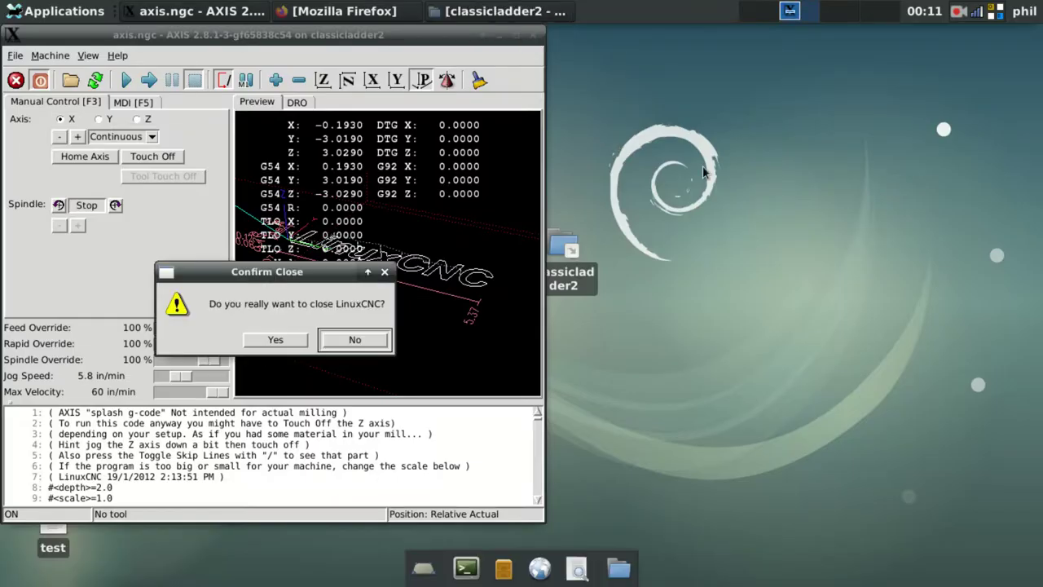
left_click(273, 341)
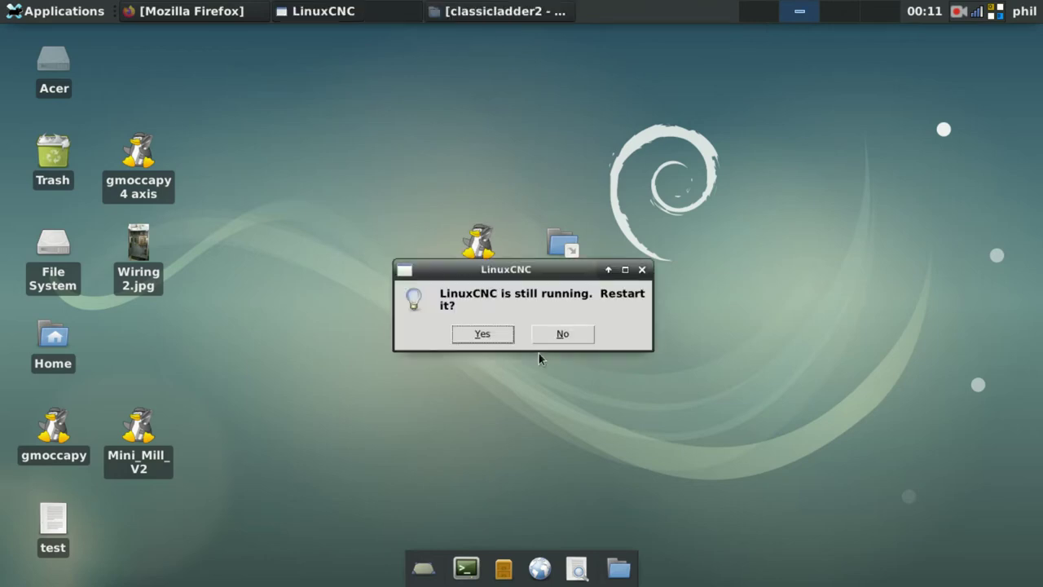
left_click(491, 338)
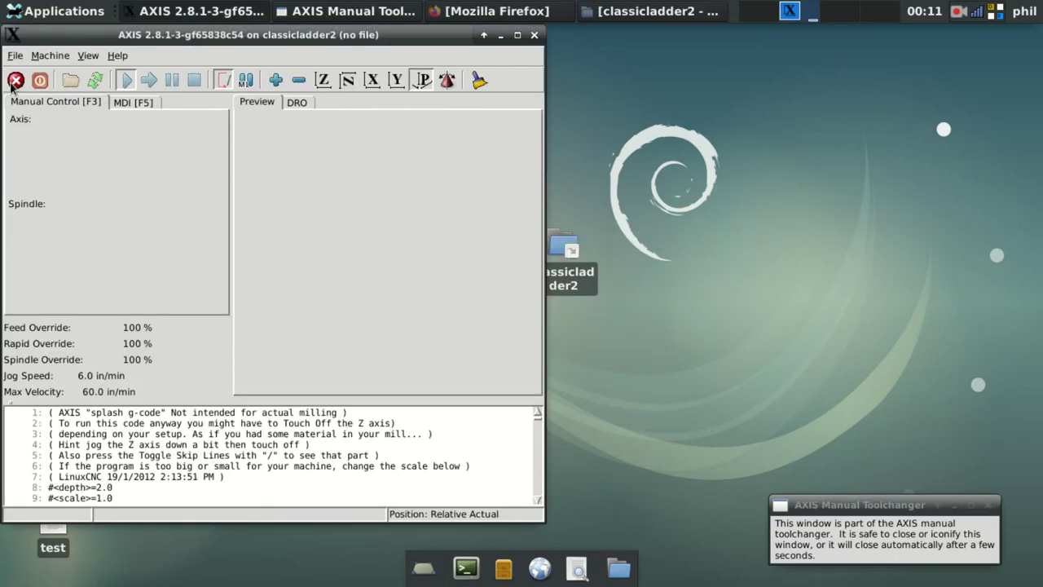
Power the machine on and open the HAL Configuration viewer
left_click(39, 85)
left_click(50, 55)
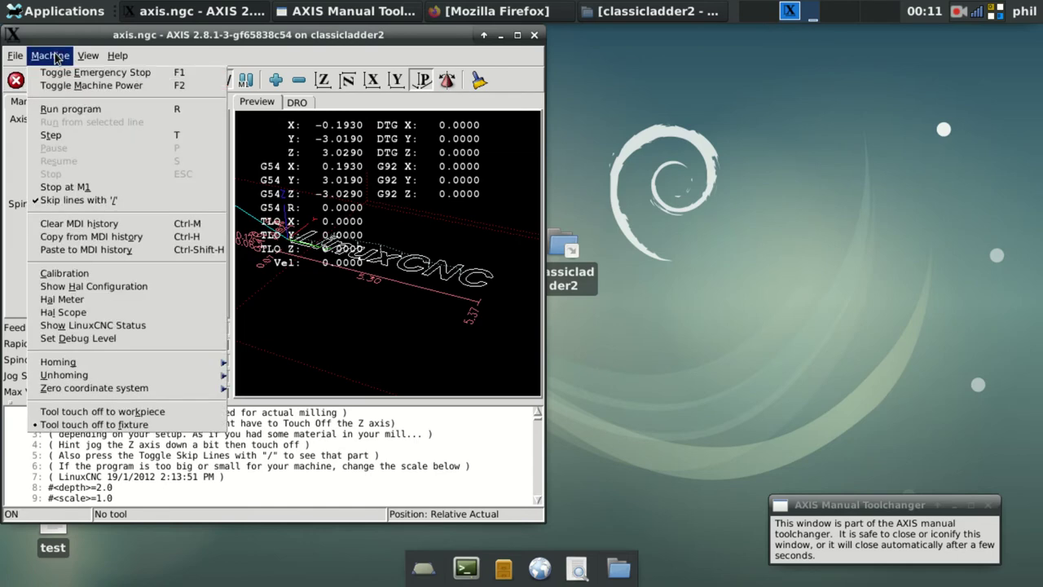
left_click(115, 286)
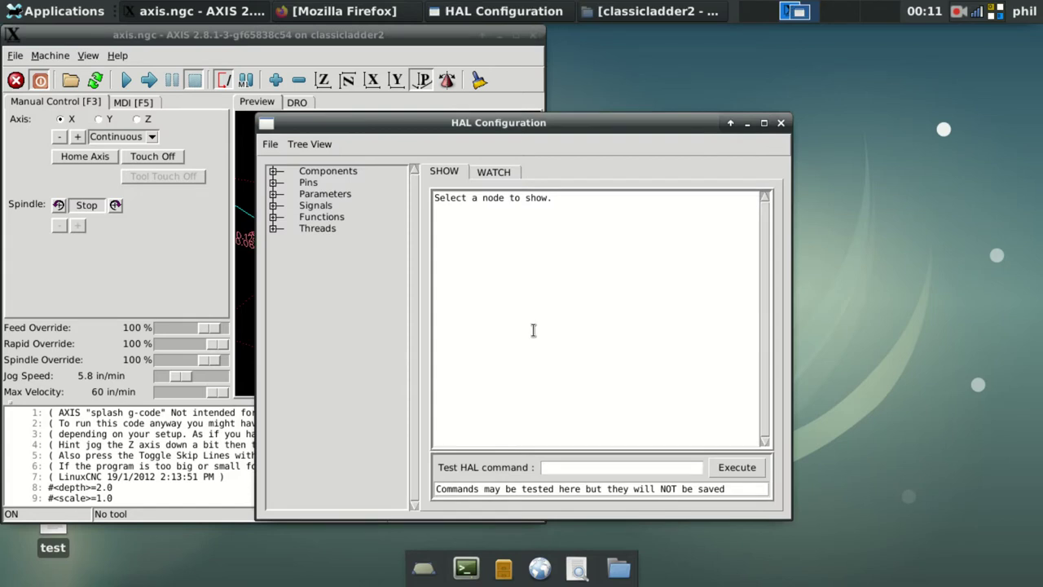
Watch the in0, in1 and out pins of or2.0 and or2.1
left_click(275, 183)
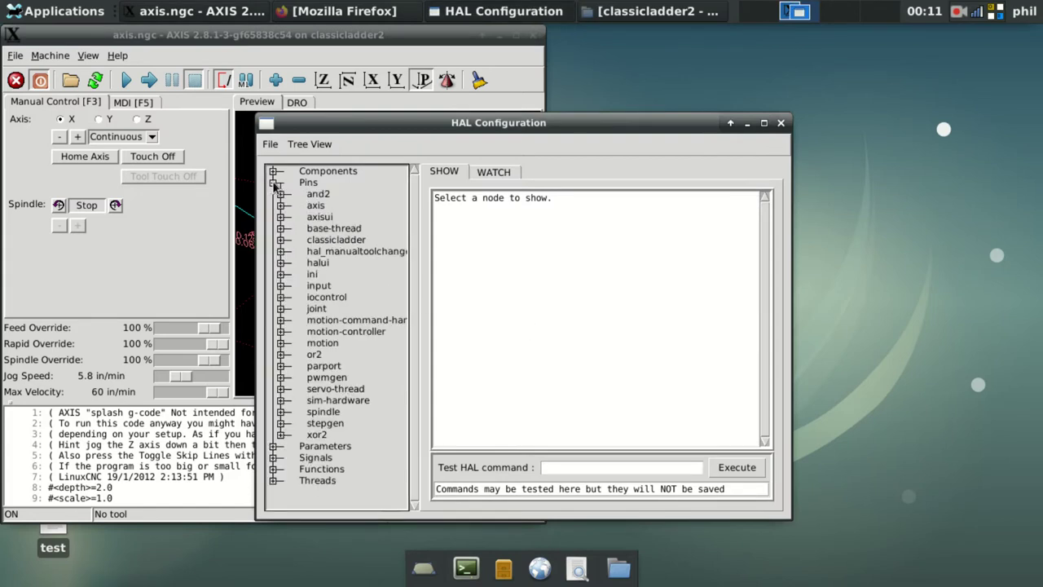
left_click(282, 355)
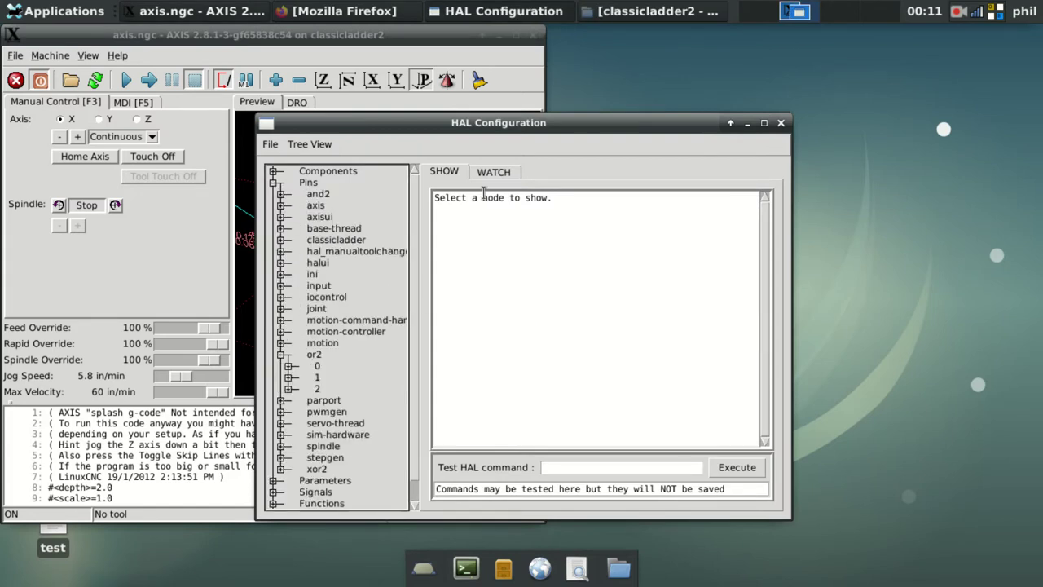
left_click(493, 171)
left_click(287, 366)
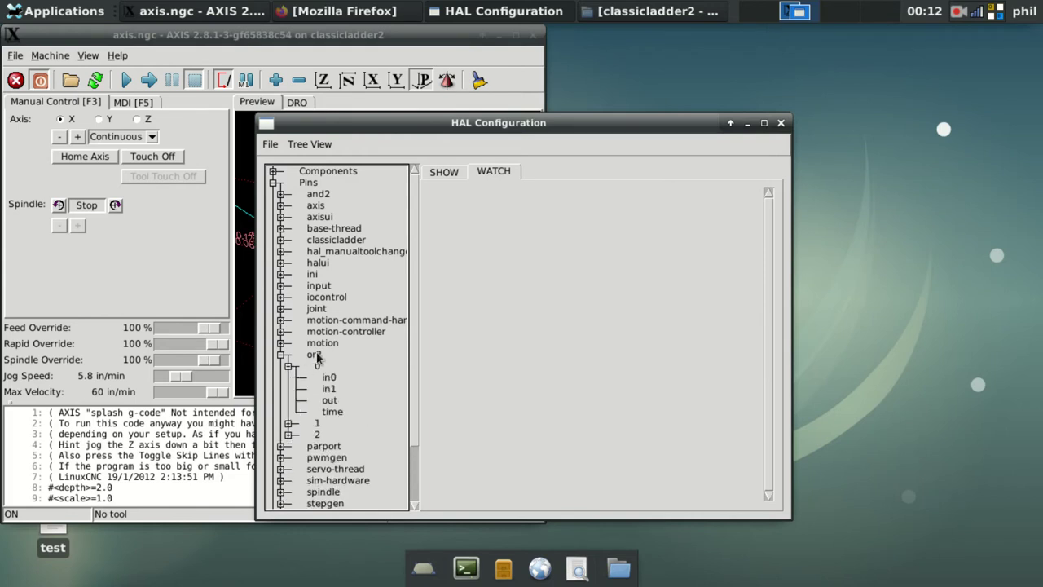
scroll(316, 351, "down", 2)
left_click(330, 309)
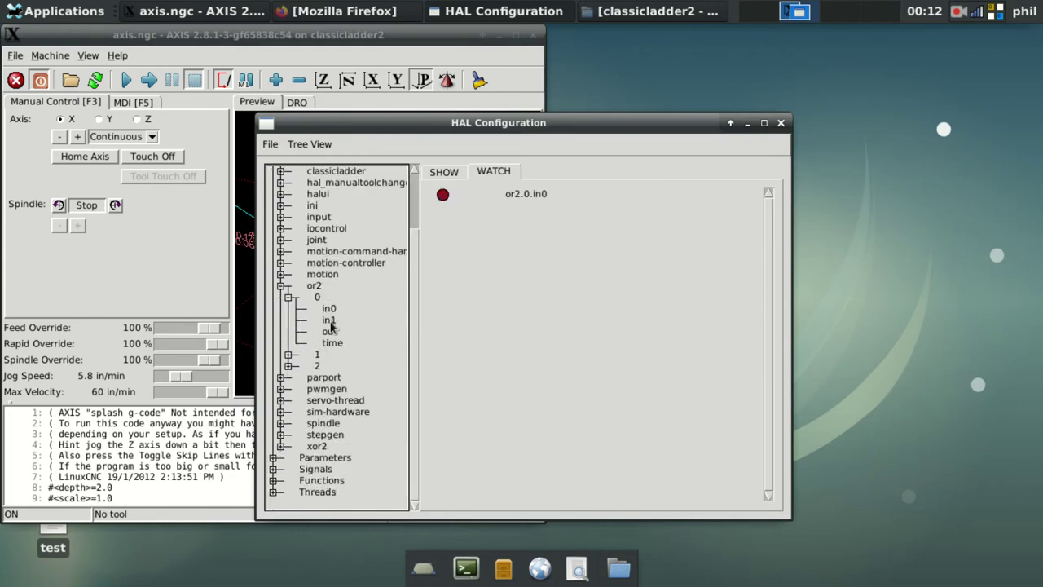
left_click(329, 322)
left_click(330, 331)
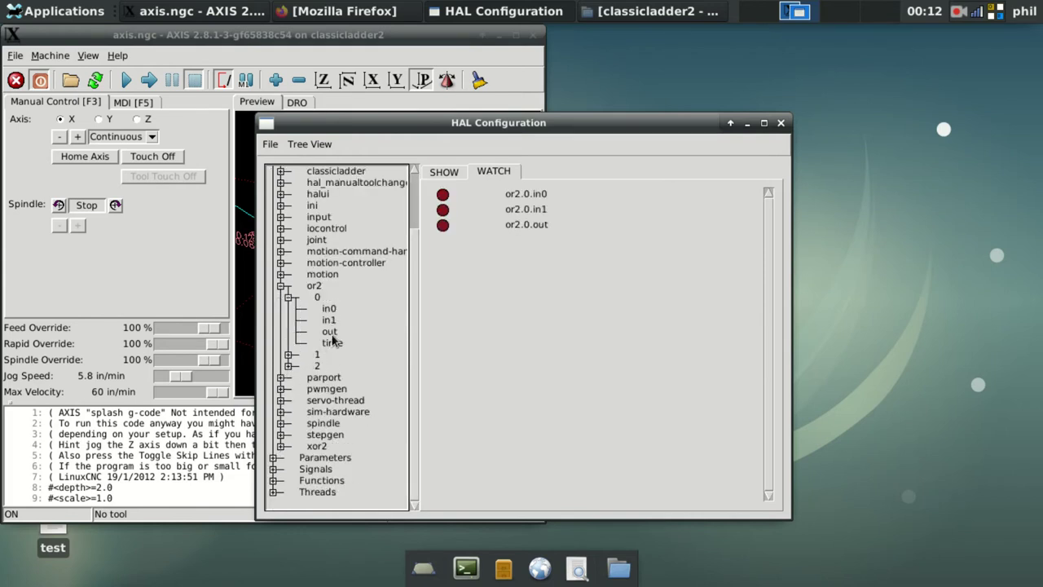
left_click(288, 355)
left_click(330, 377)
left_click(329, 378)
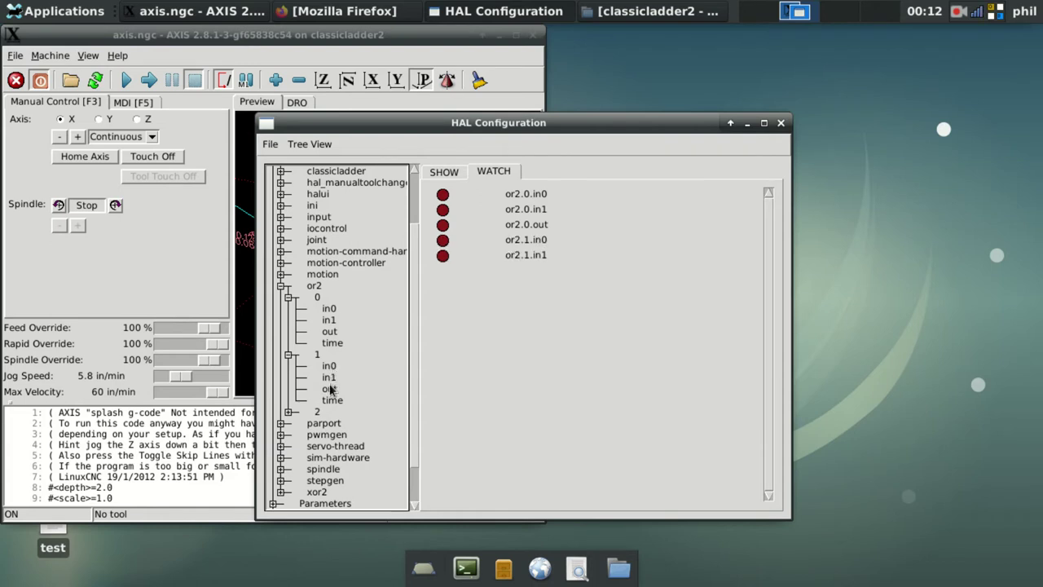
left_click(329, 389)
scroll(335, 320, "down", 2)
scroll(335, 320, "up", 5)
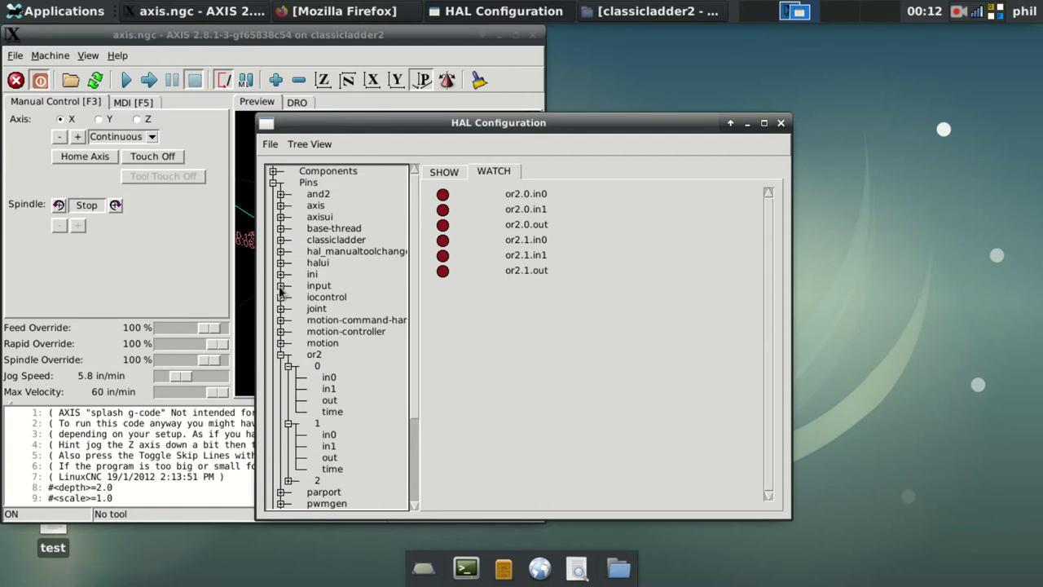
Add gamepad buttons input.0.btn-b, btn-c, btn-tl2 and btn-tr2 to the watch list
left_click(314, 285)
scroll(319, 278, "down", 5)
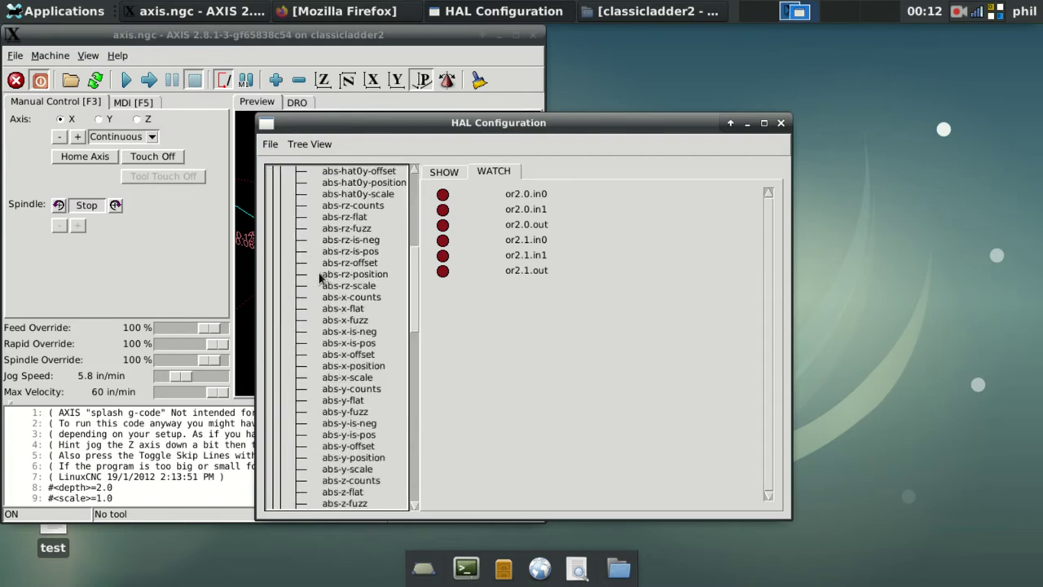
scroll(320, 278, "down", 5)
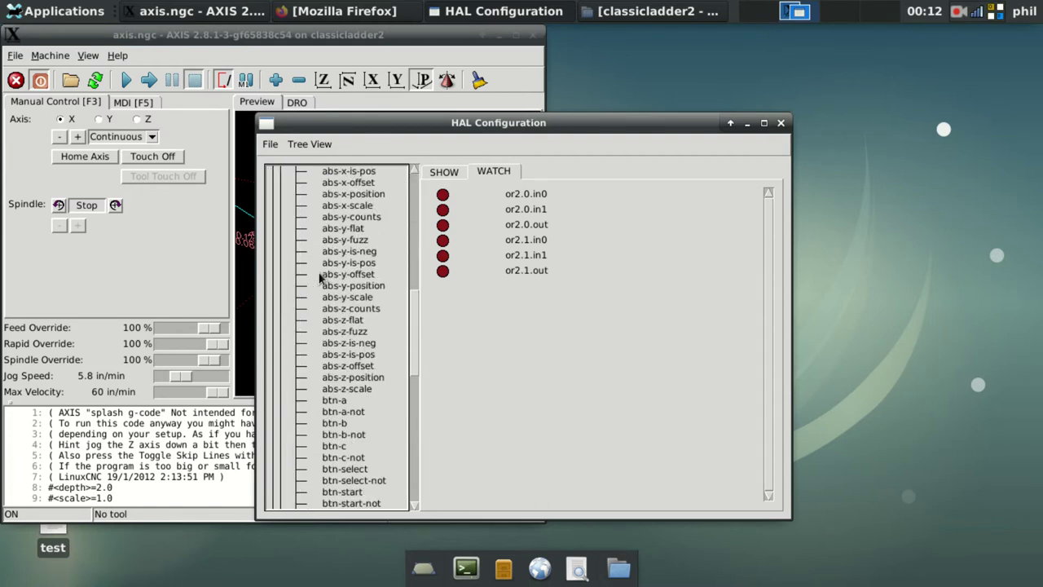
left_click(336, 423)
left_click(336, 447)
scroll(336, 371, "down", 5)
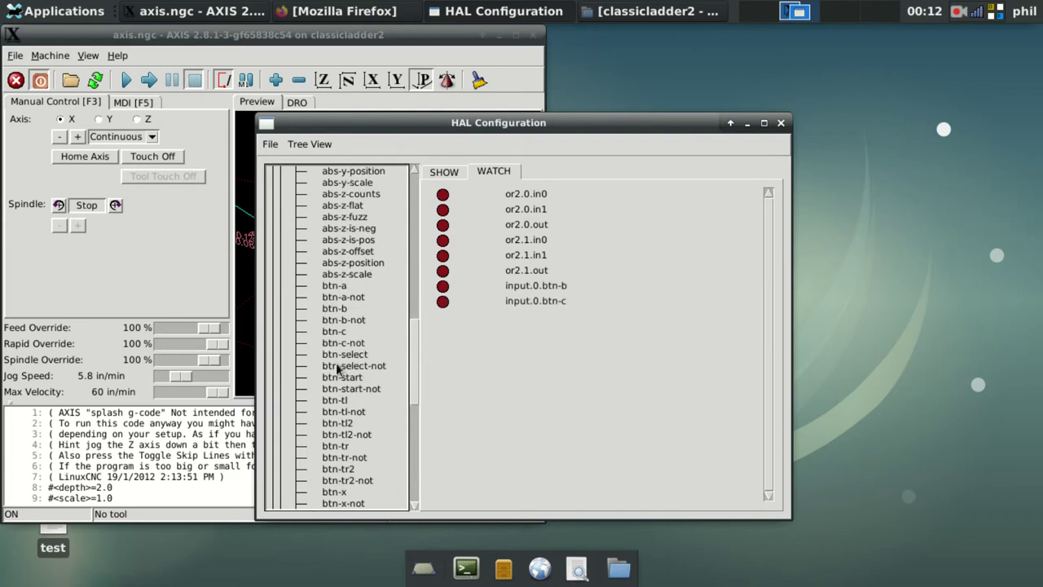
left_click(337, 366)
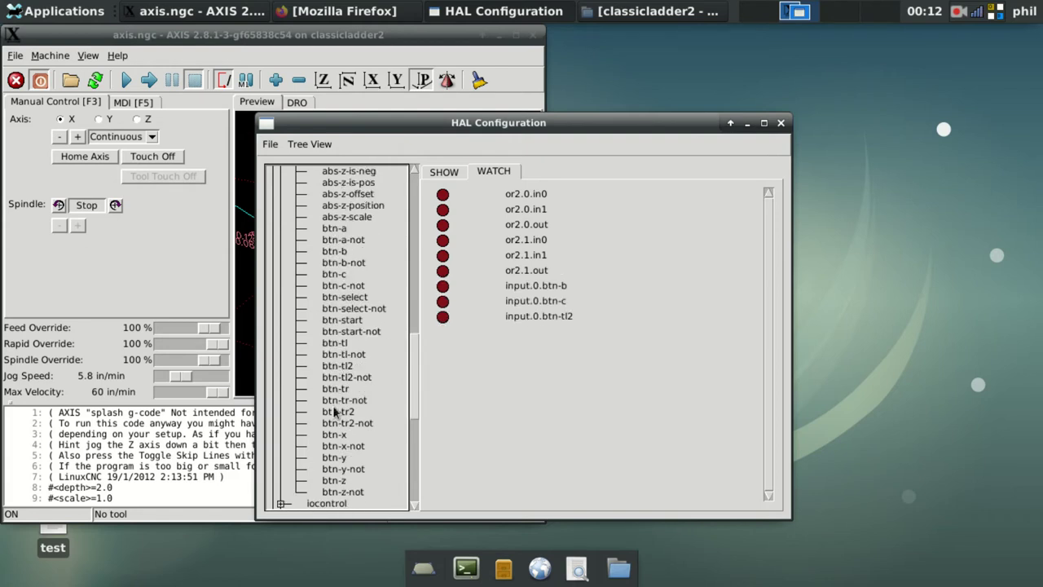
left_click(336, 412)
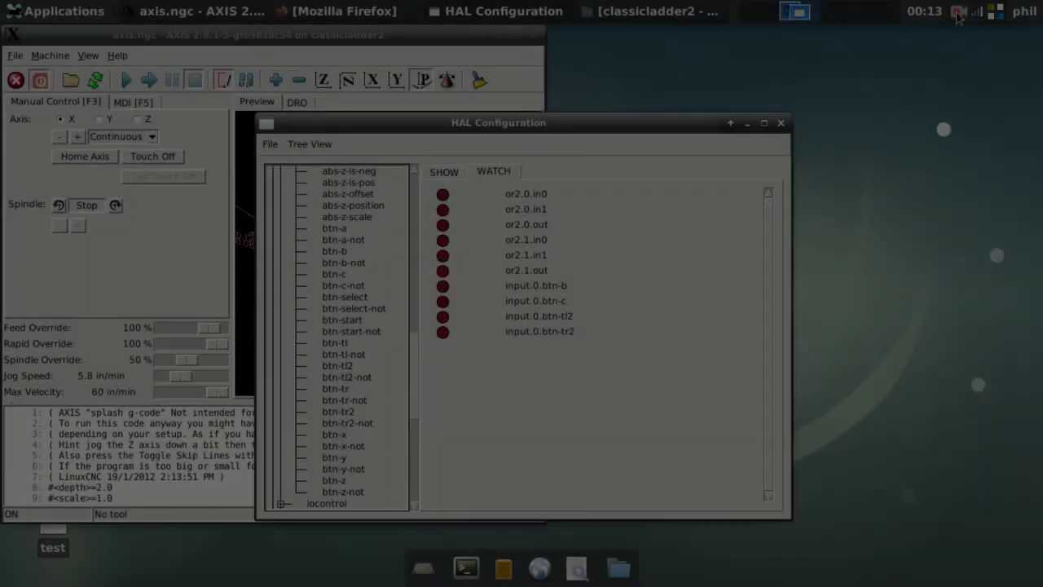
Switch back to the custom_postgui-andorxor.hal file in Mousepad
left_click(956, 11)
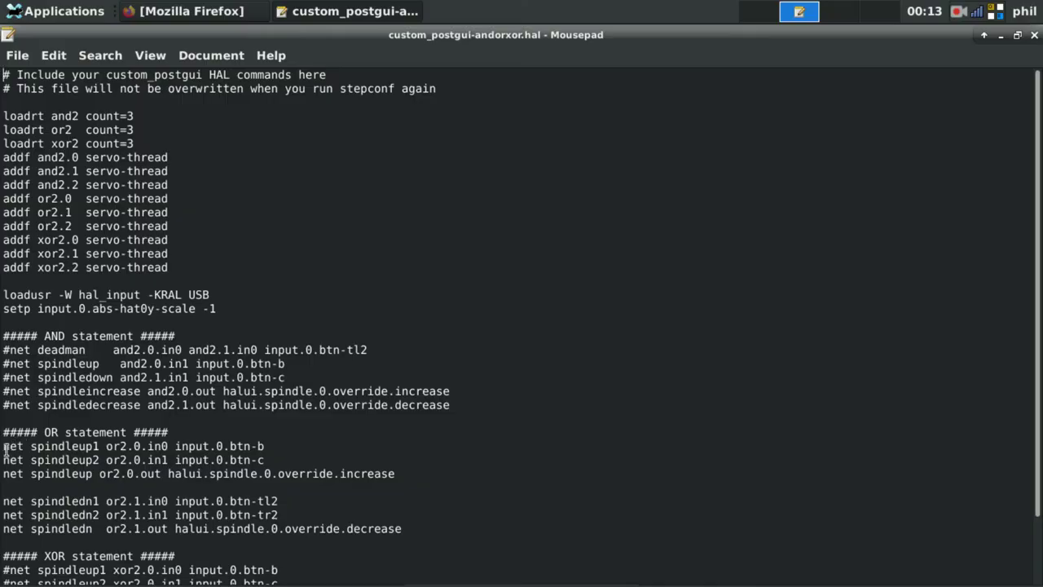
Comment out the six OR-statement net lines with #
type("#")
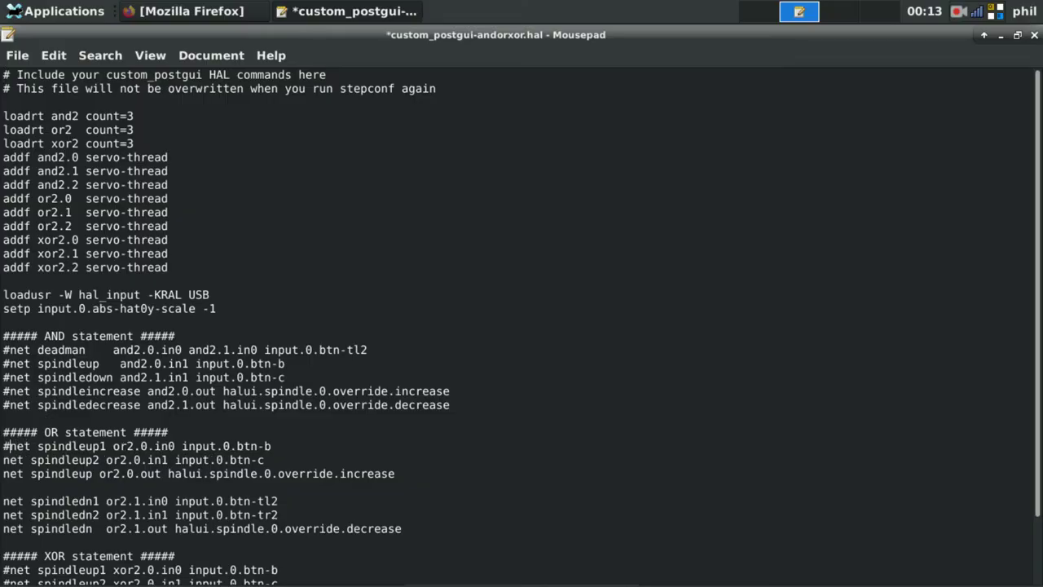
type("#")
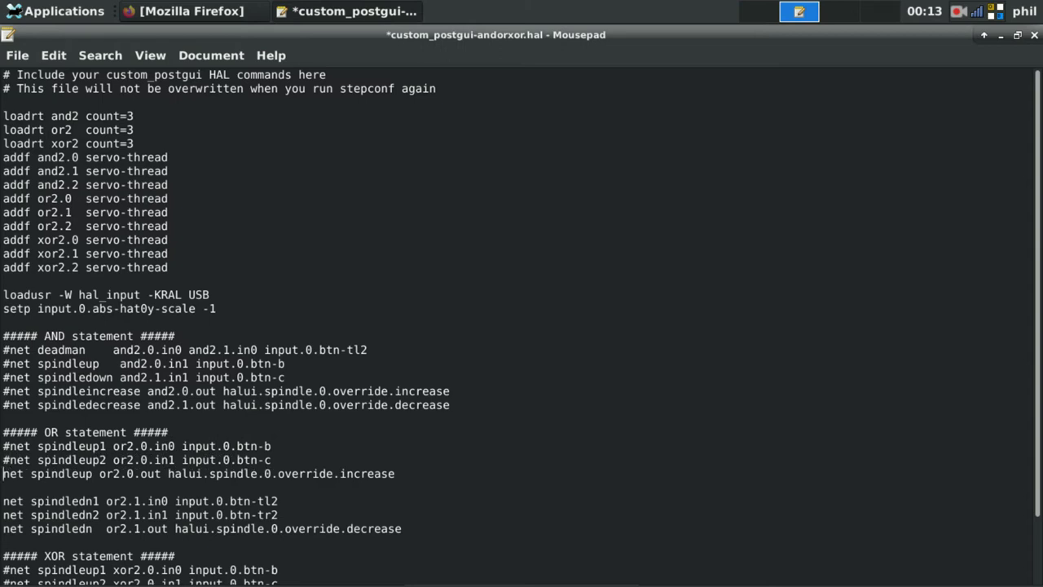
type("#")
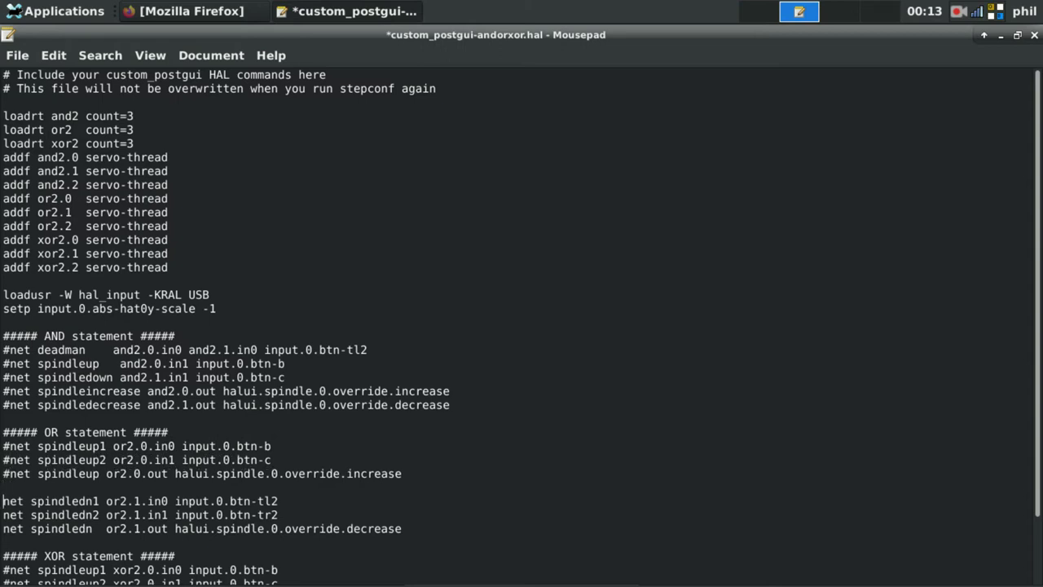
type("#")
type("#")
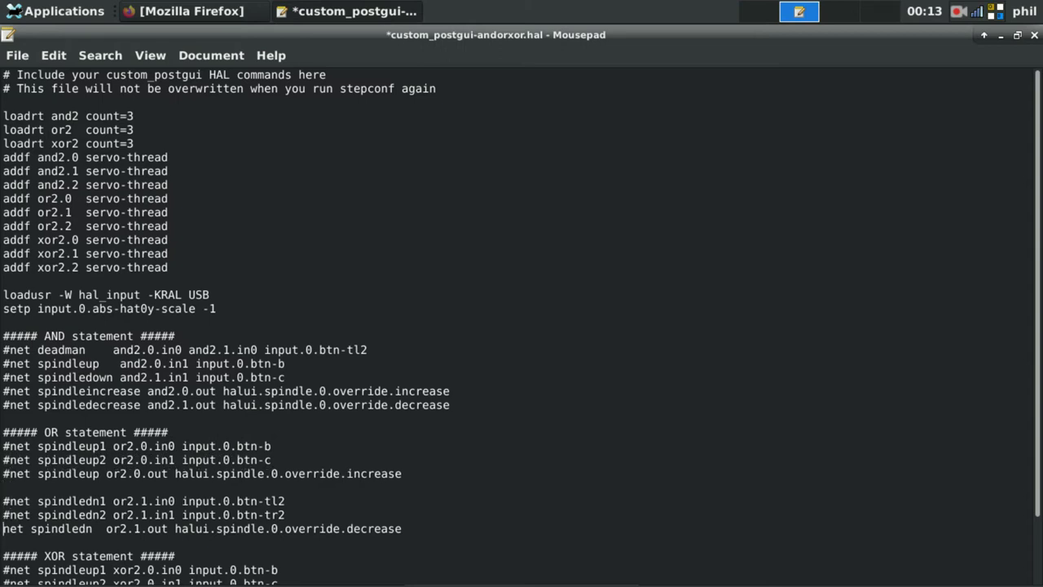
type("#")
key("Down")
key("Down")
key("Down")
key("Down")
key("Down")
key("Down")
key("Down")
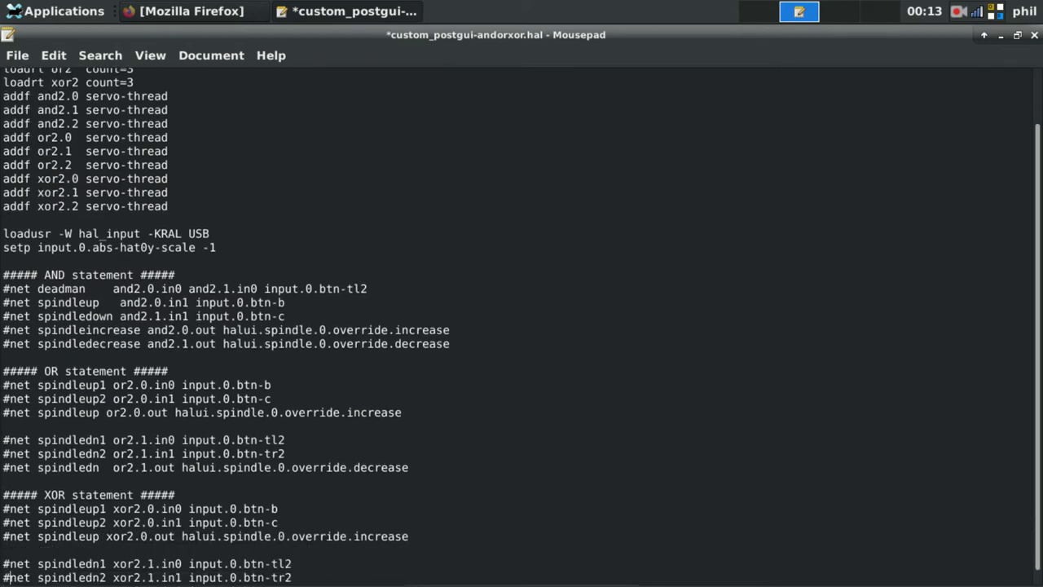
key("End")
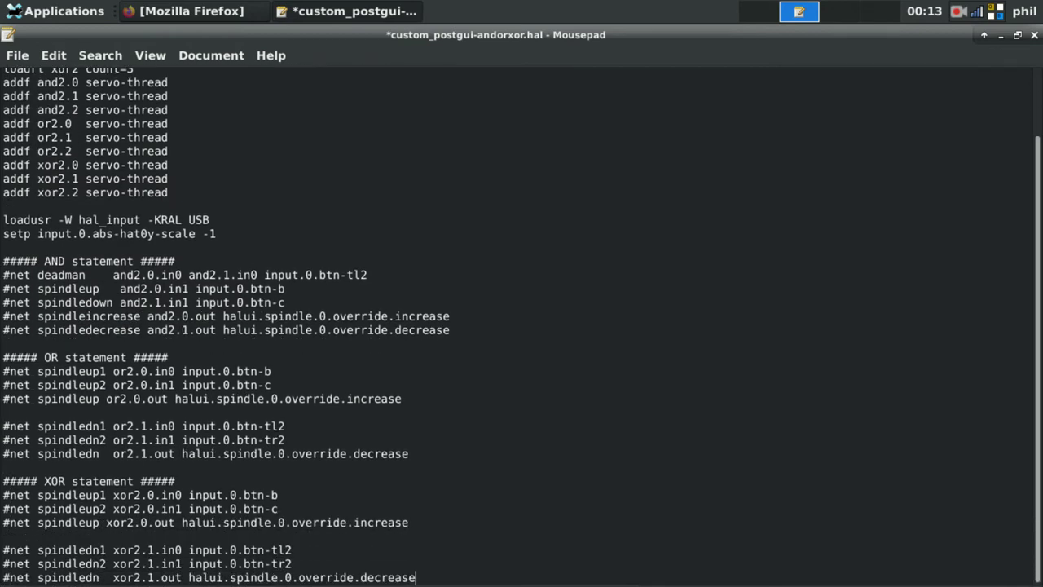
Uncomment the spindleup1, spindleup2, spindledn1, spindledn2 and spindle output XOR lines
left_click(8, 494)
key("BackSpace")
key("Down")
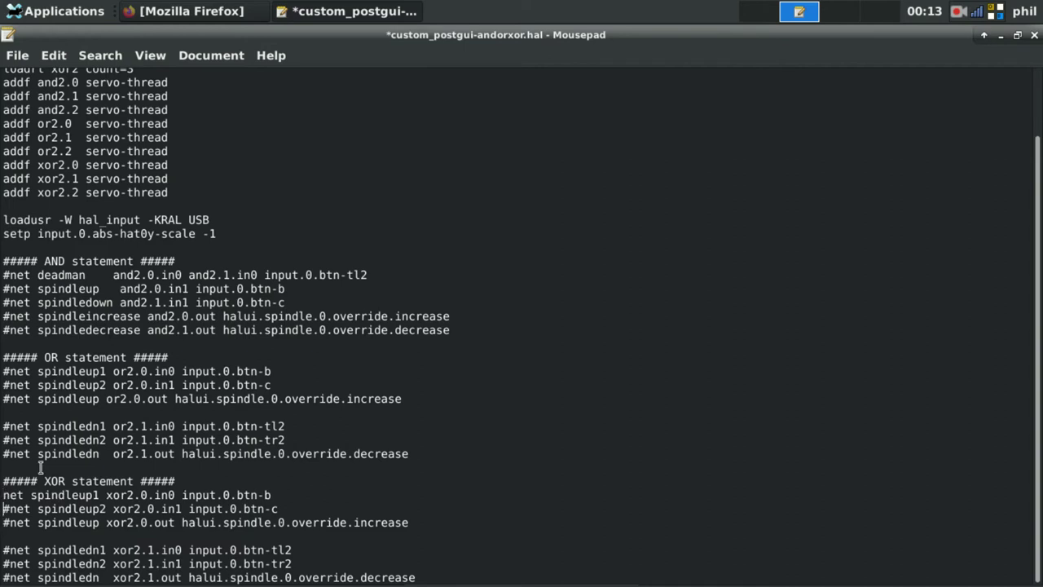
key("BackSpace")
key("BackSpace")
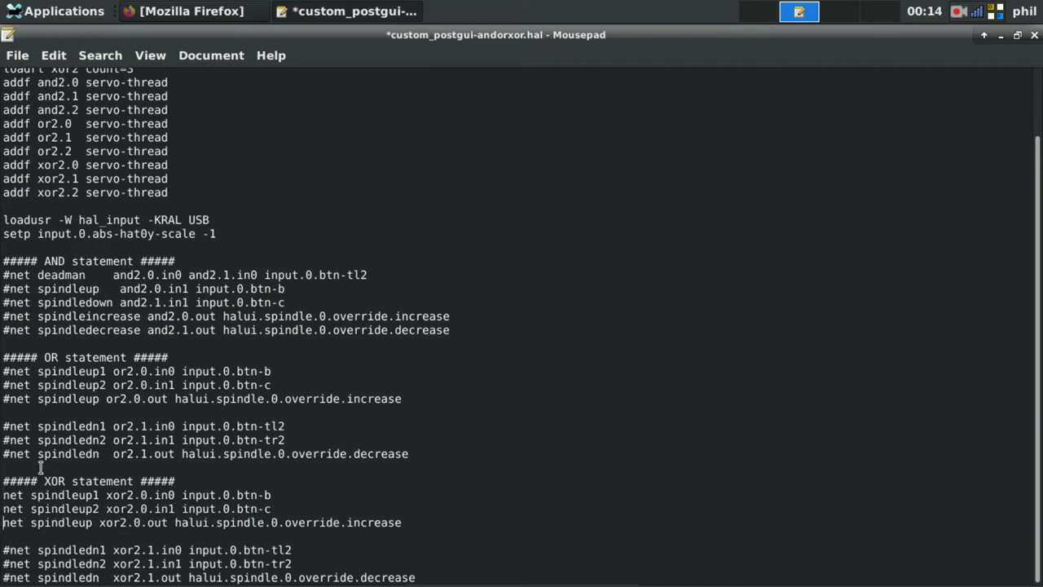
key("Delete")
key("Down")
key("Delete")
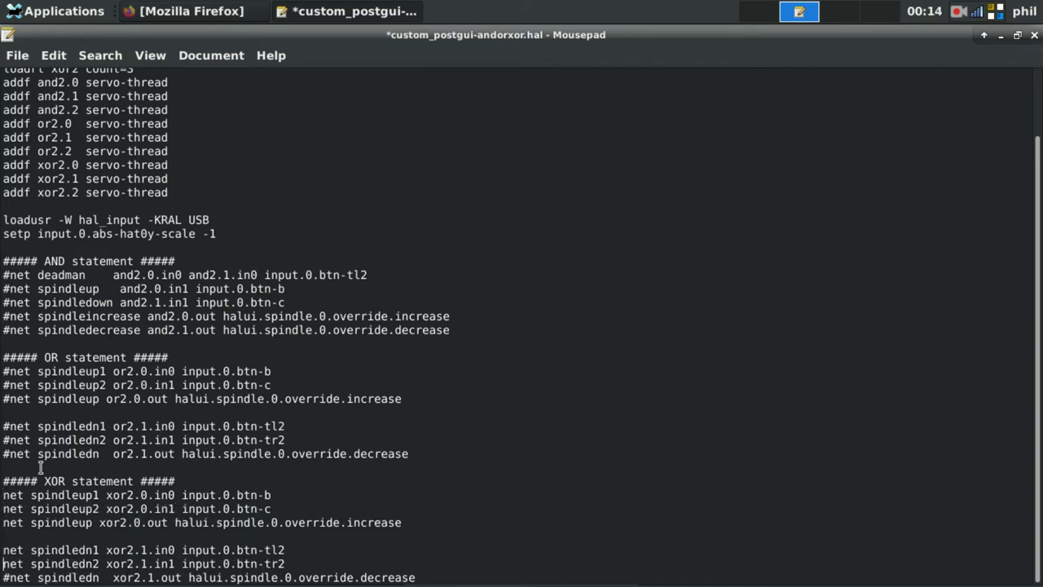
key("Delete")
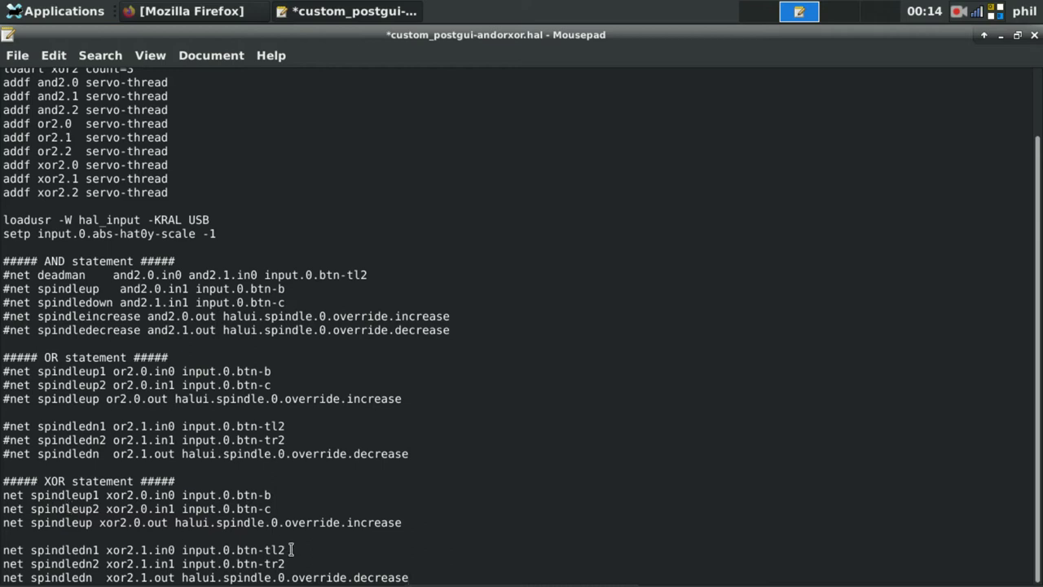
left_click(277, 506)
left_click(97, 522)
left_click(98, 522)
Open Show Hal Configuration from the AXIS Machine menu
left_click(100, 522)
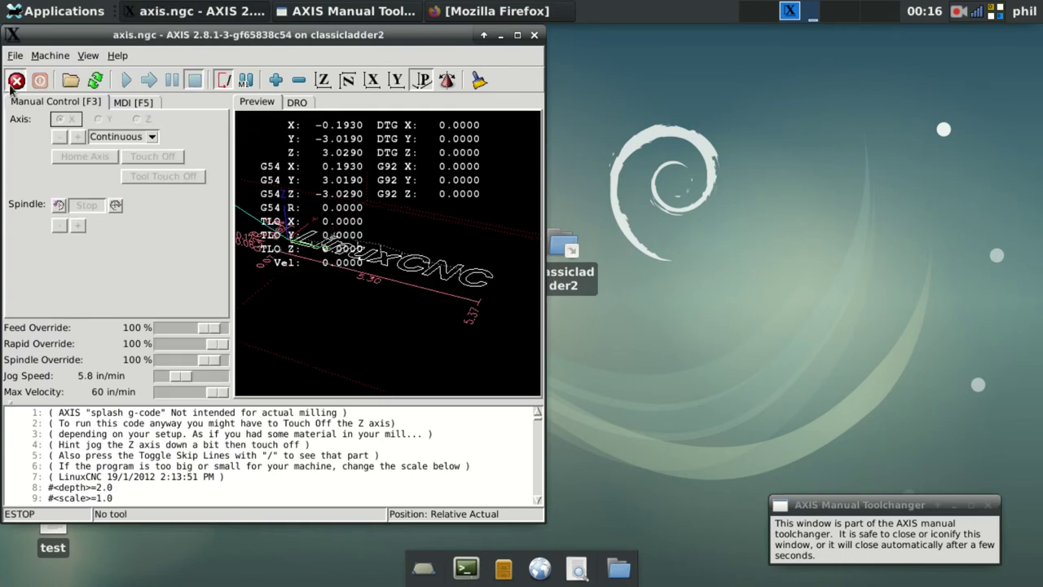
left_click(49, 55)
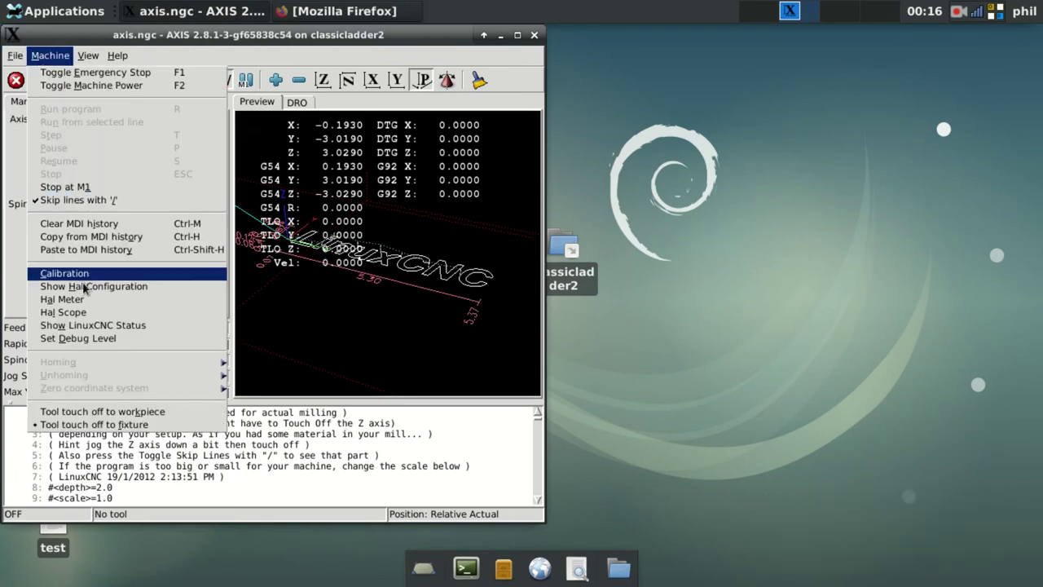
left_click(459, 281)
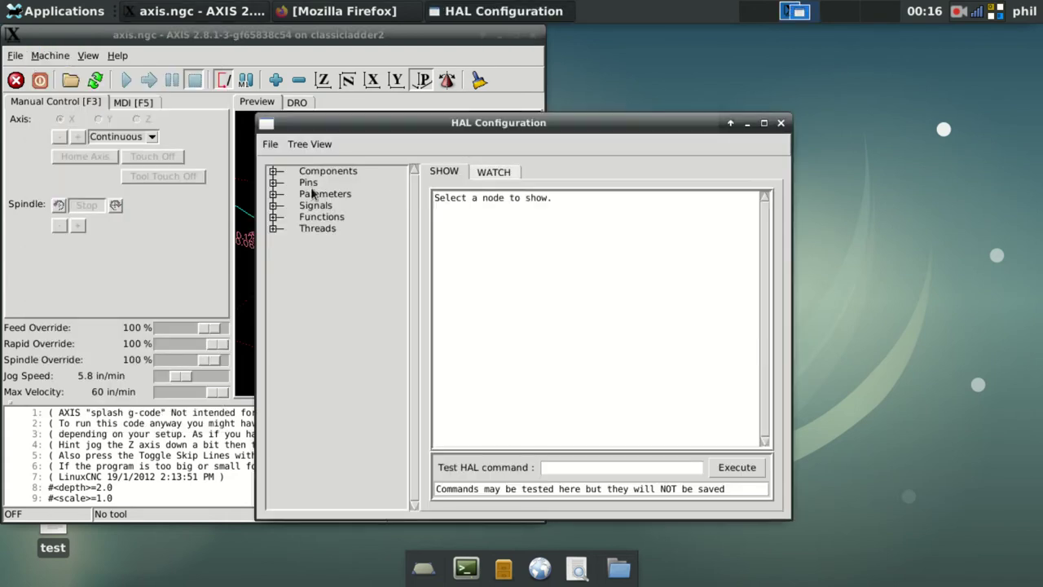
Watch the in0, in1 and out pins of xor2.0 and xor2.1
left_click(275, 183)
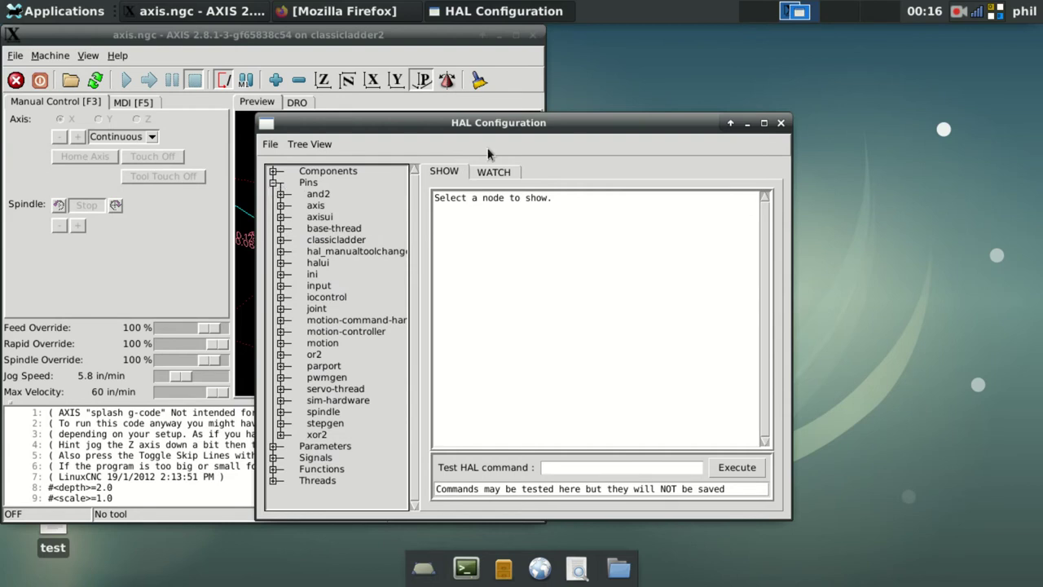
left_click(492, 172)
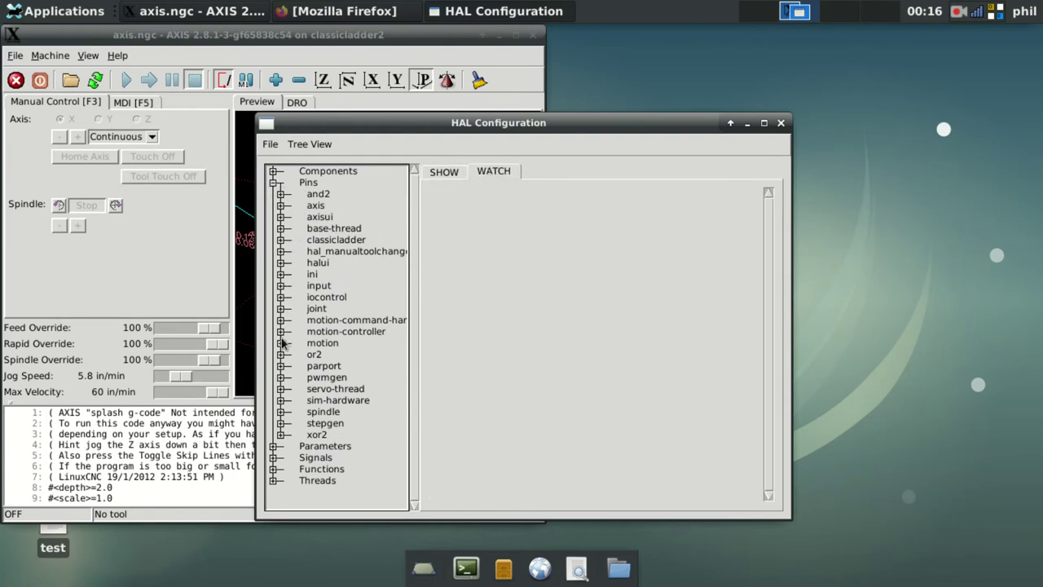
left_click(281, 434)
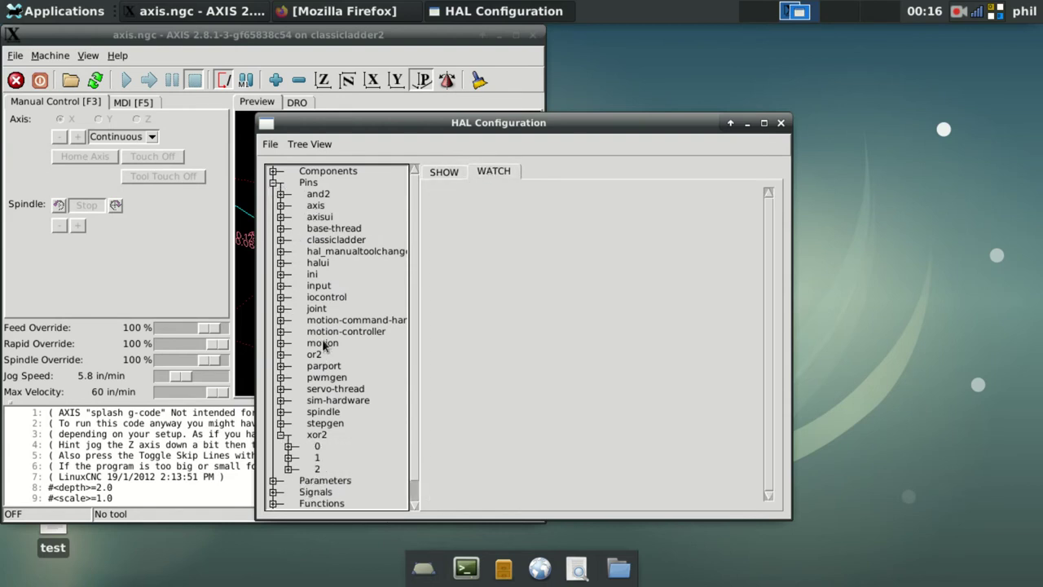
scroll(326, 347, "down", 1)
left_click(288, 424)
left_click(330, 436)
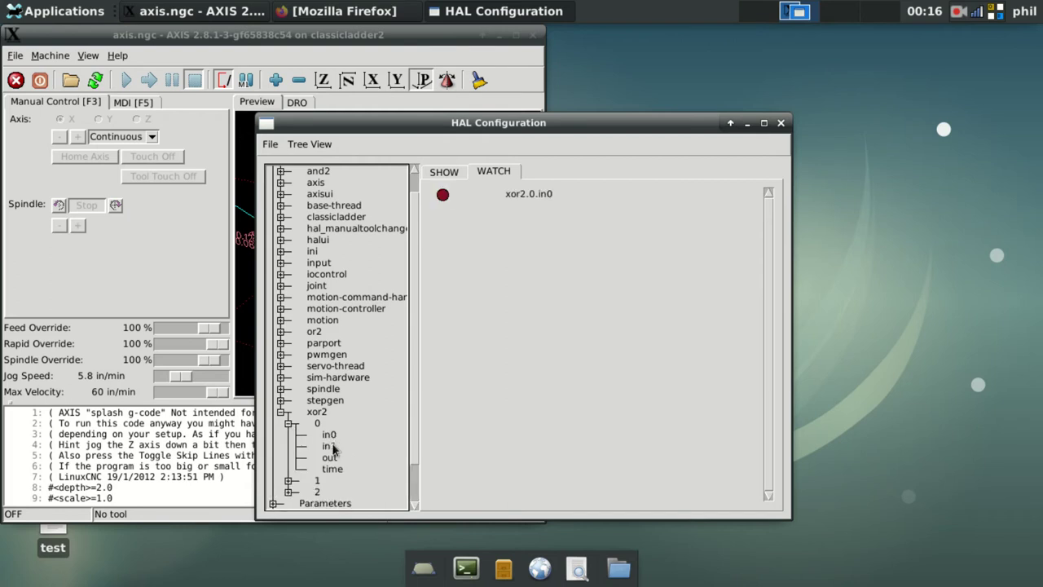
left_click(329, 446)
left_click(329, 458)
scroll(335, 259, "down", 2)
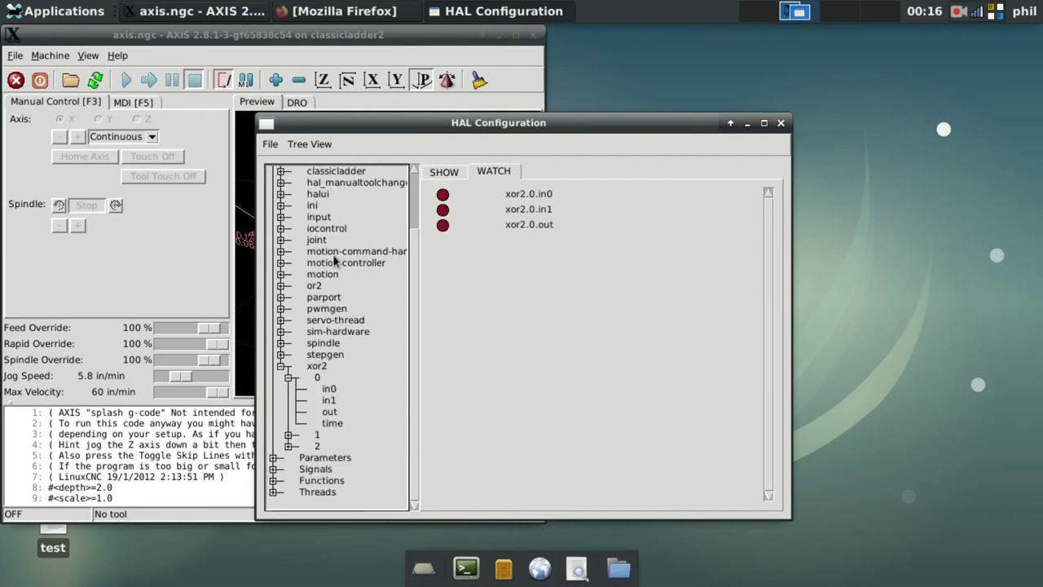
left_click(288, 434)
scroll(335, 420, "down", 2)
left_click(331, 401)
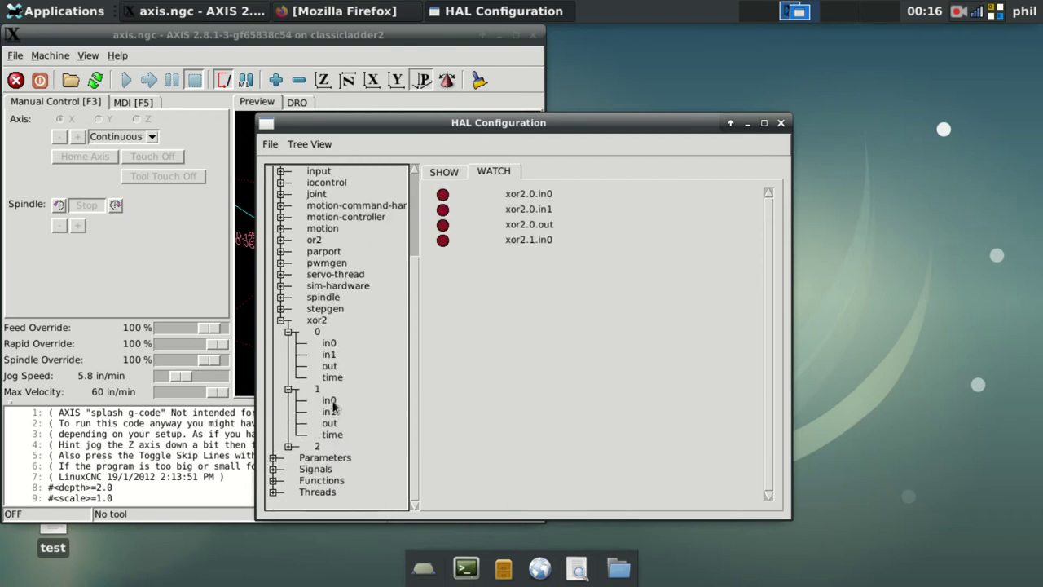
left_click(331, 412)
left_click(329, 424)
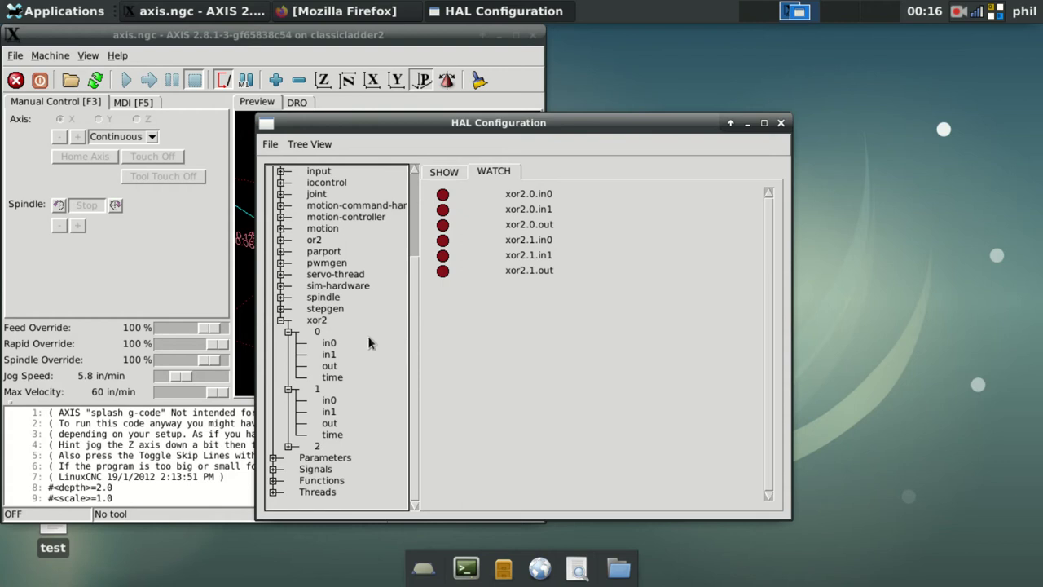
Add gamepad buttons btn-b, btn-c, btn-tl2 and btn-tr2, then move the viewer aside
scroll(300, 238, "up", 5)
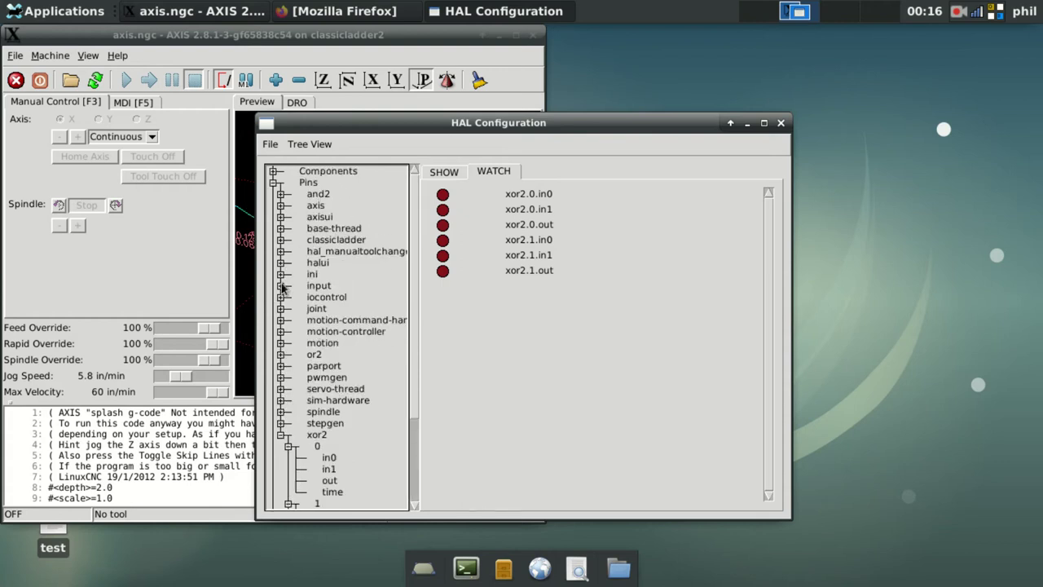
left_click(282, 287)
left_click(290, 298)
scroll(291, 303, "down", 5)
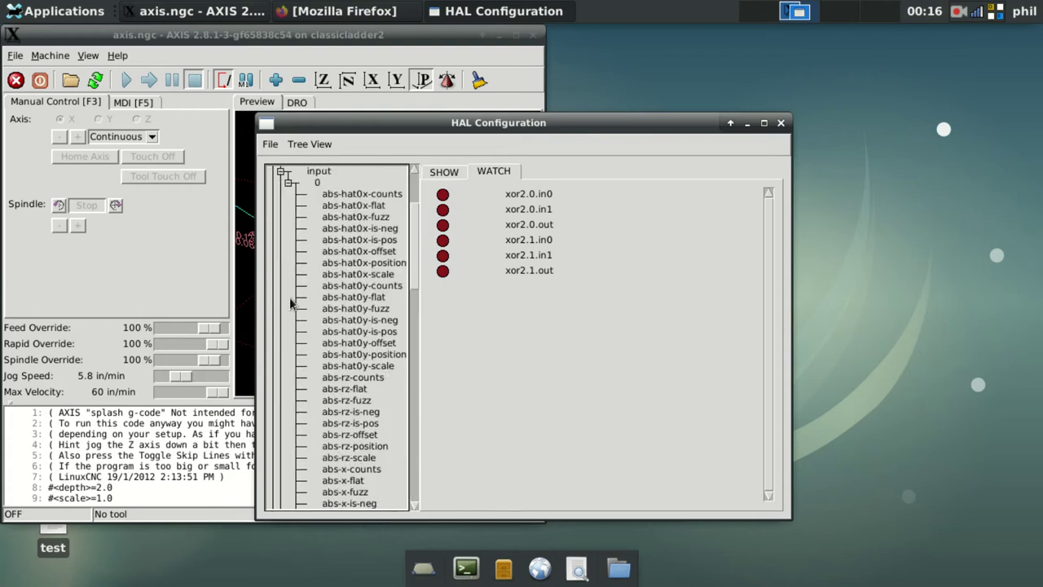
scroll(290, 297, "down", 5)
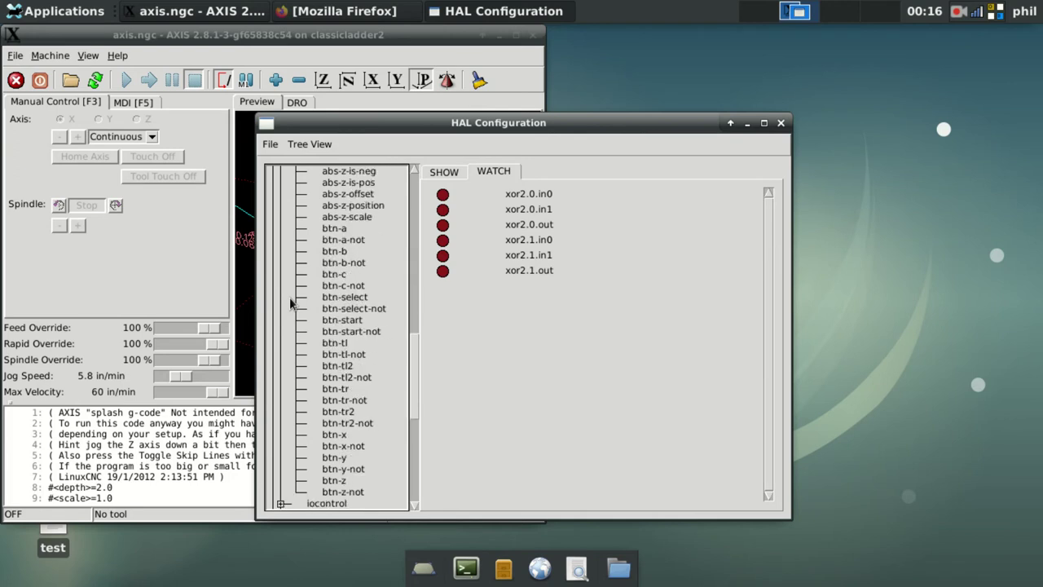
left_click(329, 253)
left_click(335, 276)
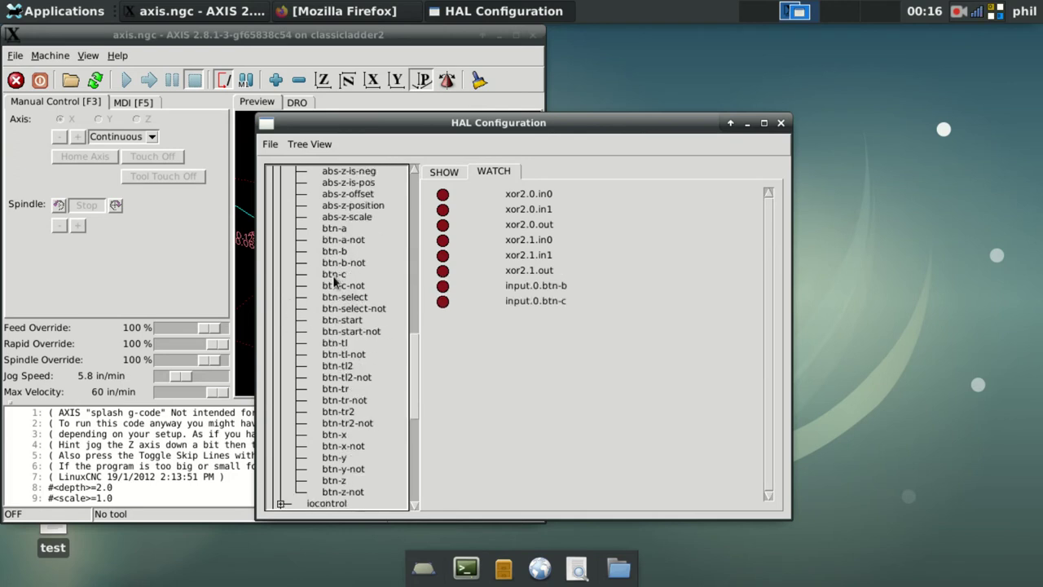
left_click(331, 367)
left_click(334, 413)
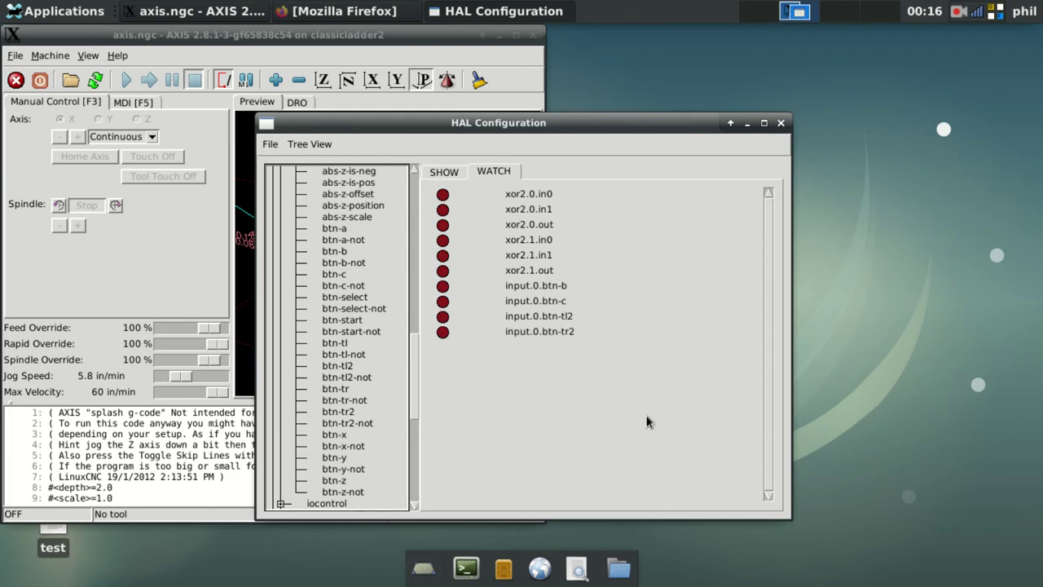
left_click_drag(479, 122, 728, 31)
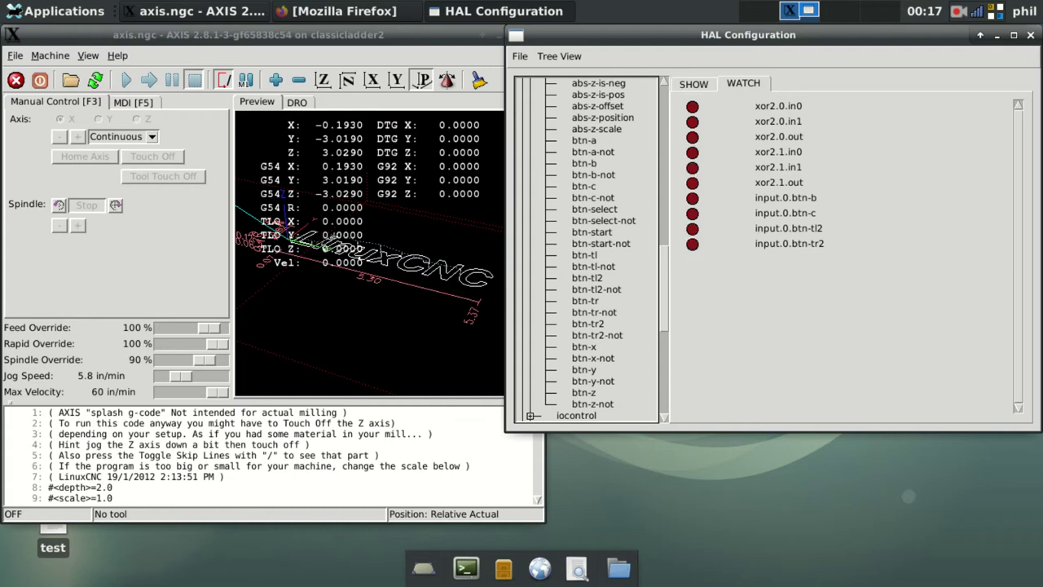
Close HAL Configuration and shut down LinuxCNC
left_click(1030, 35)
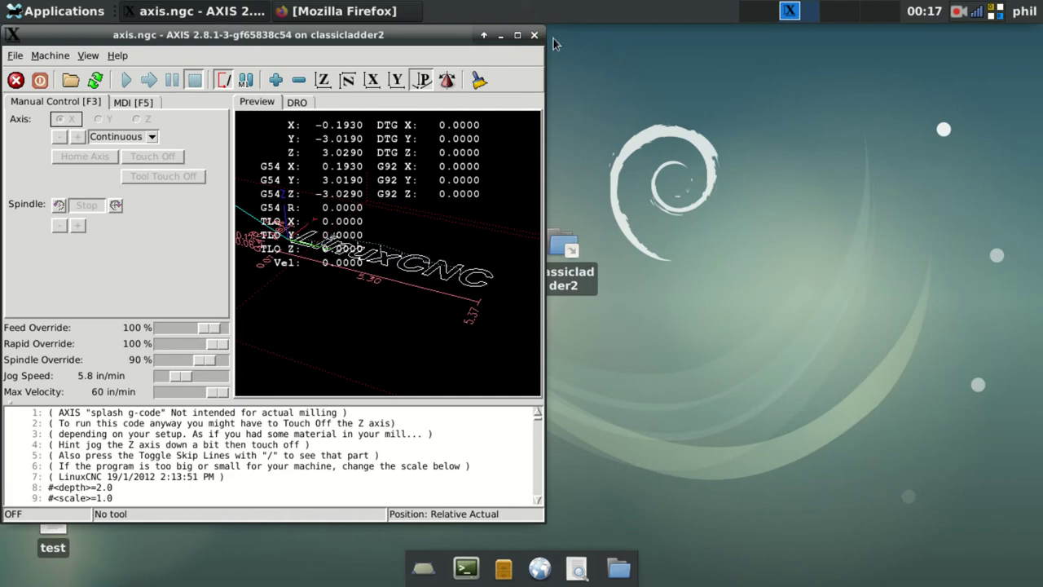
left_click(534, 35)
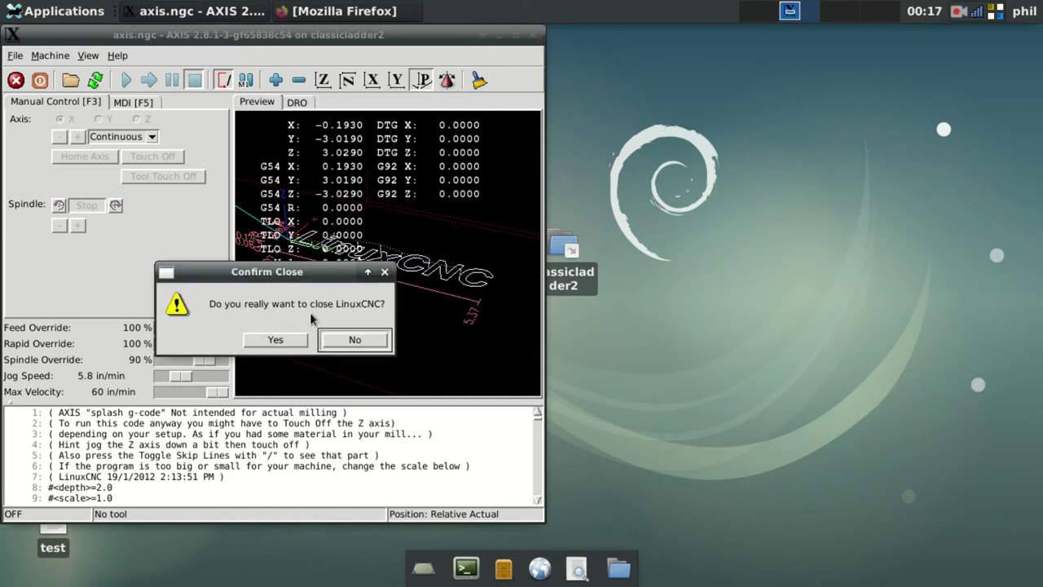
left_click(275, 339)
Restore the classicladder2 folder and open postgui_call_list.hal
left_click(958, 11)
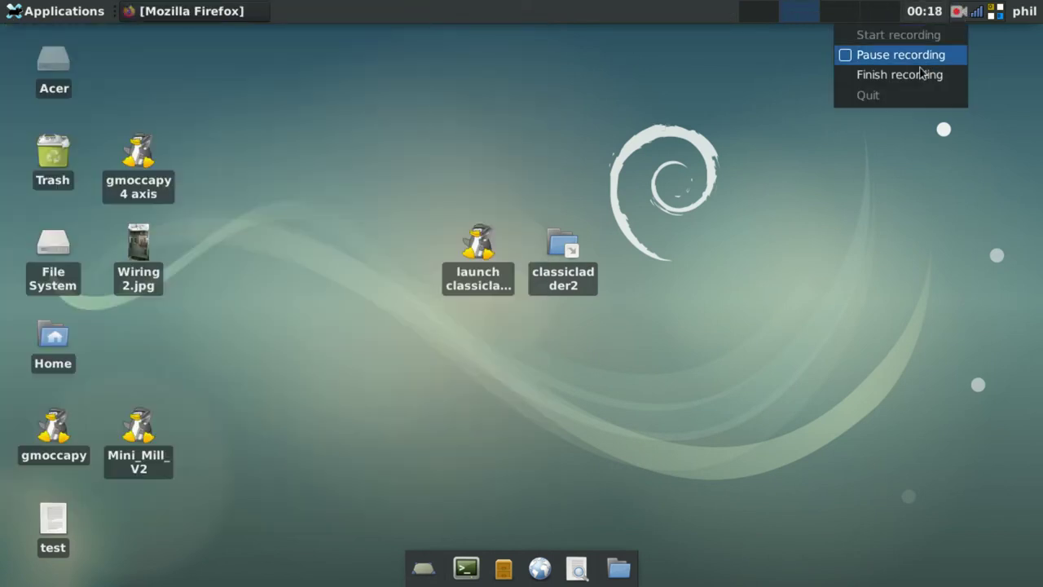
left_click(905, 77)
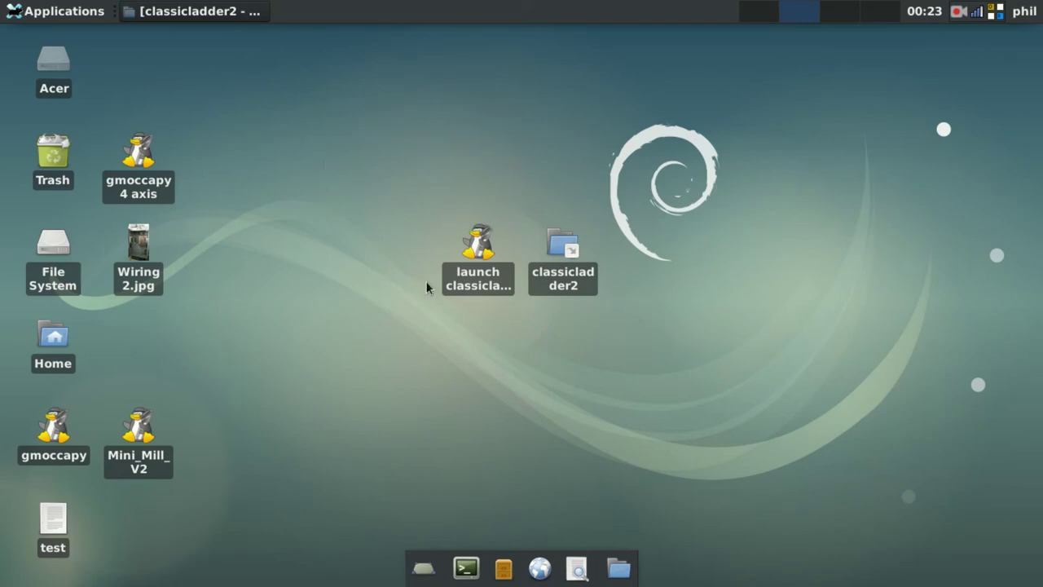
left_click(205, 21)
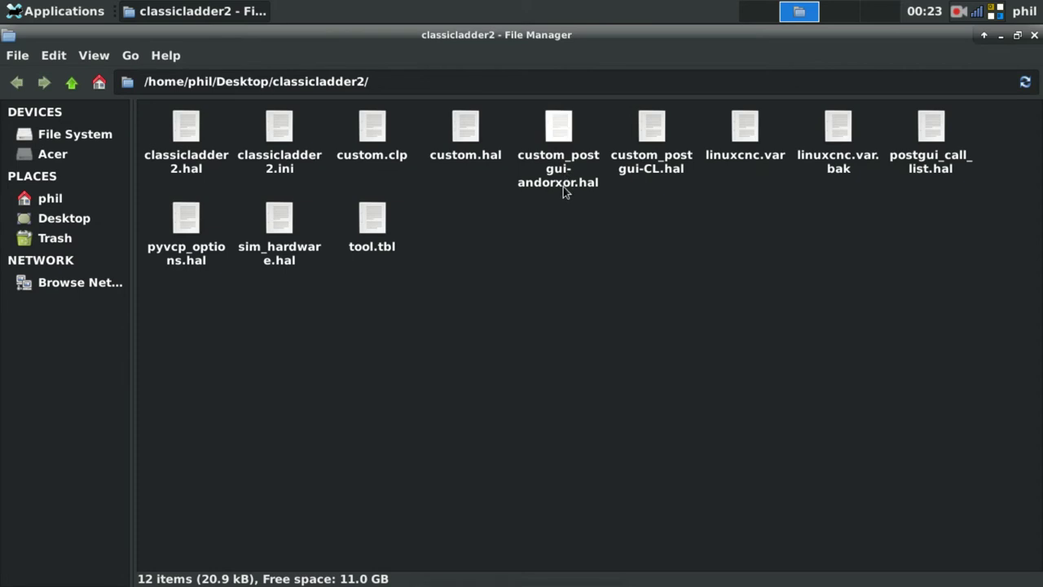
left_click(937, 132)
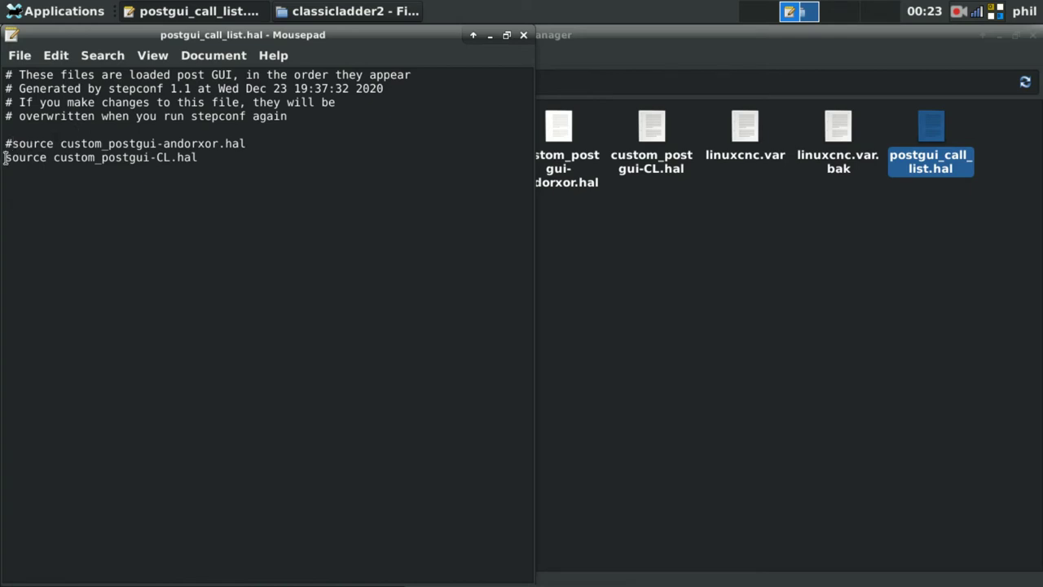
left_click(6, 157)
type("#")
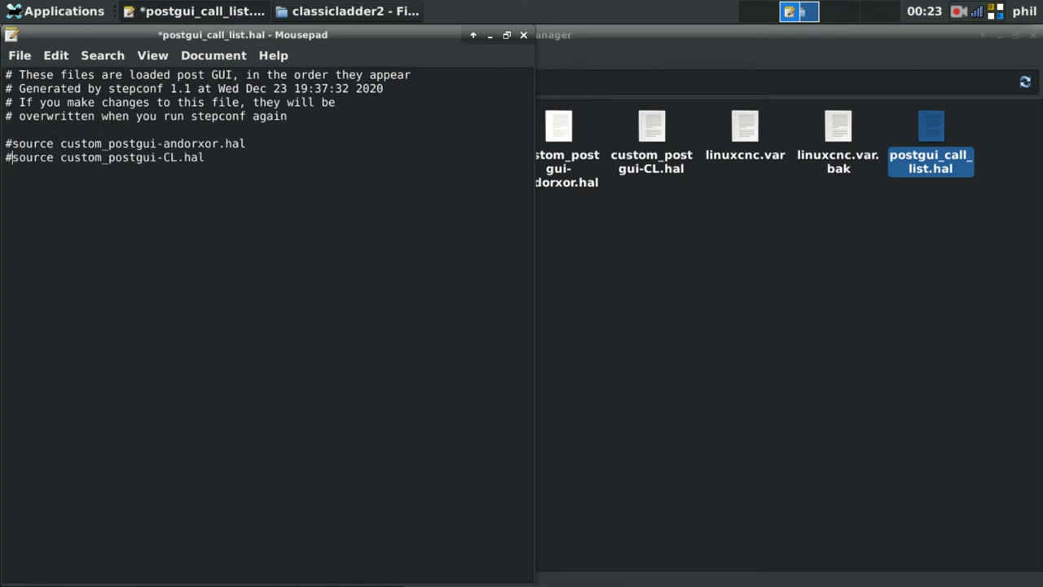
key("BackSpace")
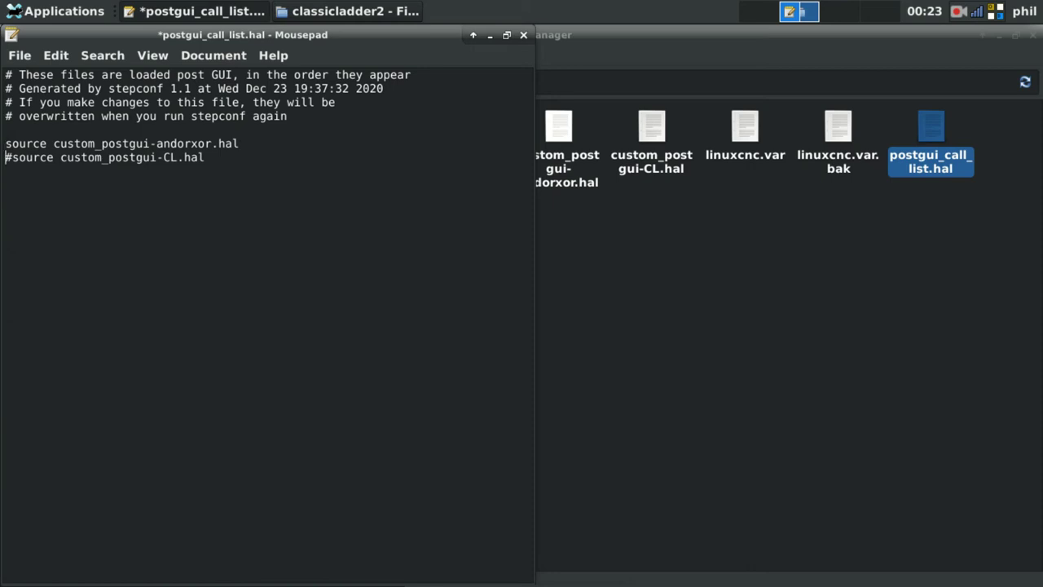
key("BackSpace")
type("#")
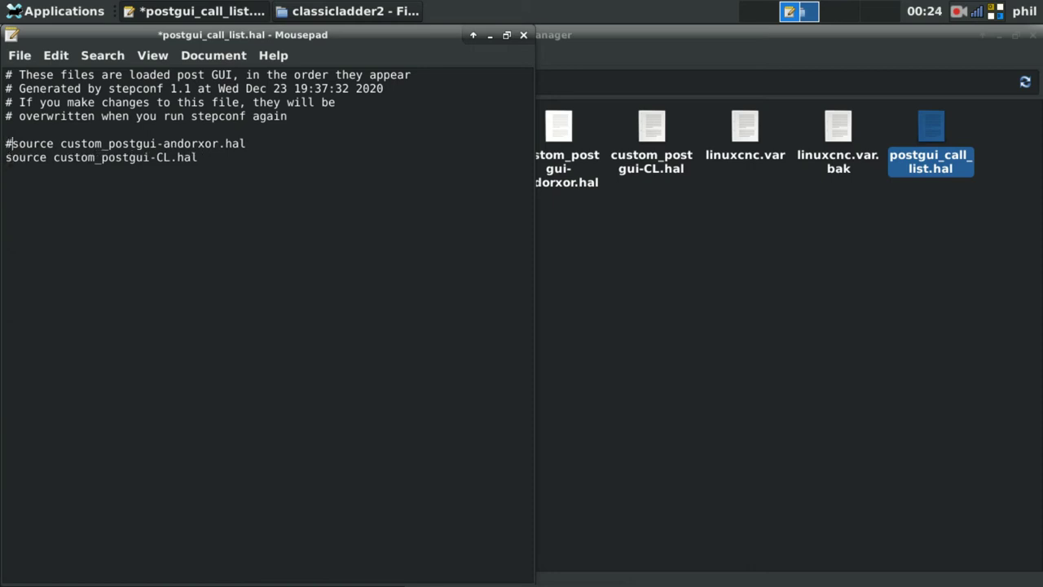
left_click(524, 36)
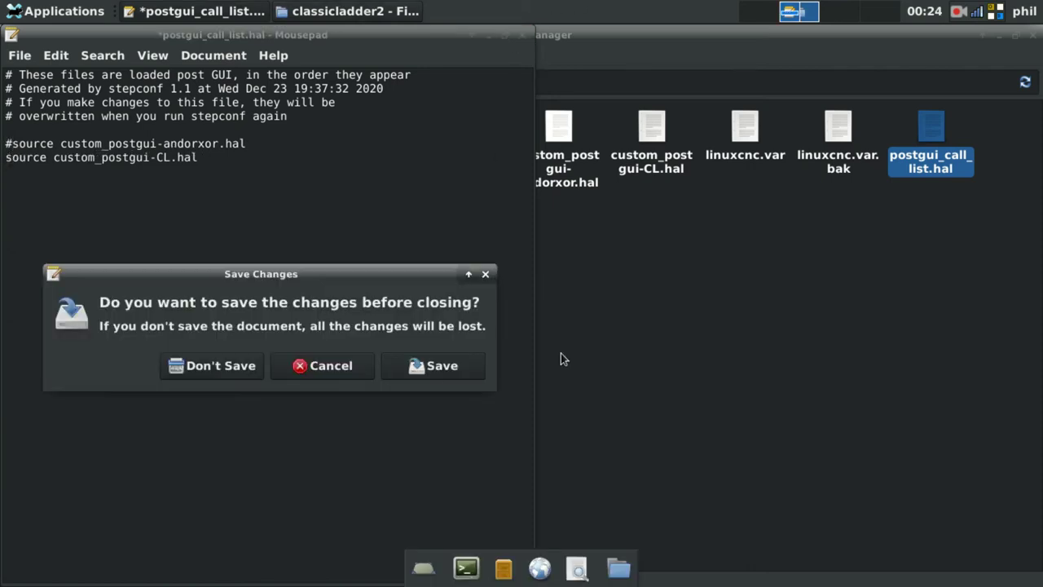
left_click(232, 378)
left_click(766, 386)
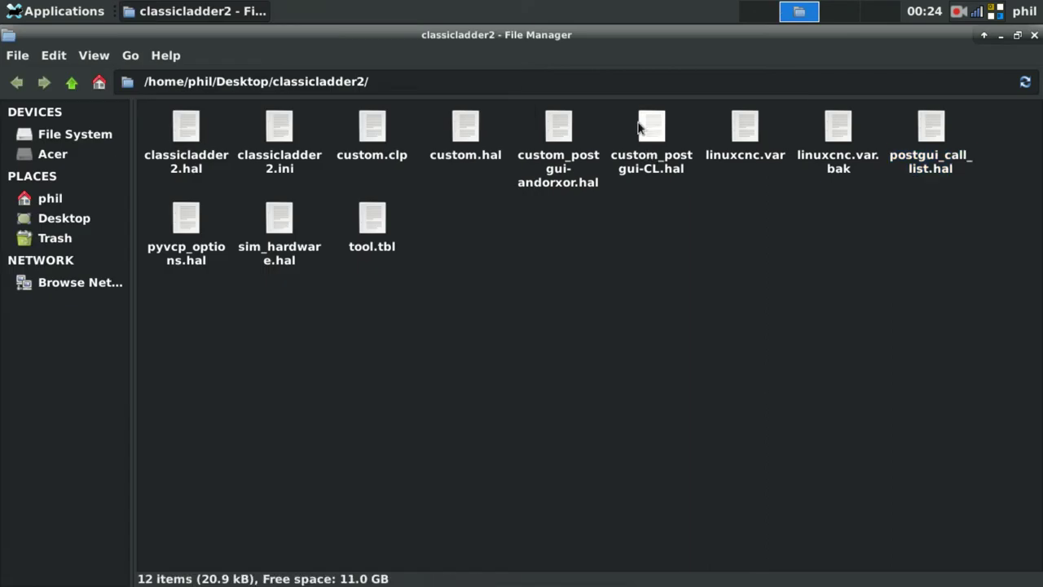
Open custom_postgui-CL.hal and arrange it beside custom_postgui-andorxor.hal
double_click(651, 130)
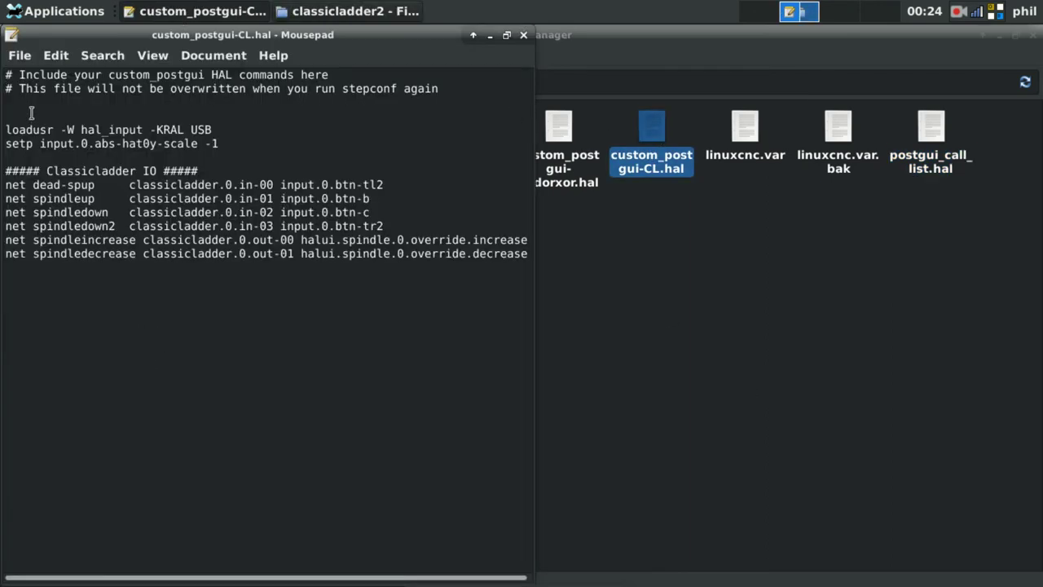
left_click(561, 139)
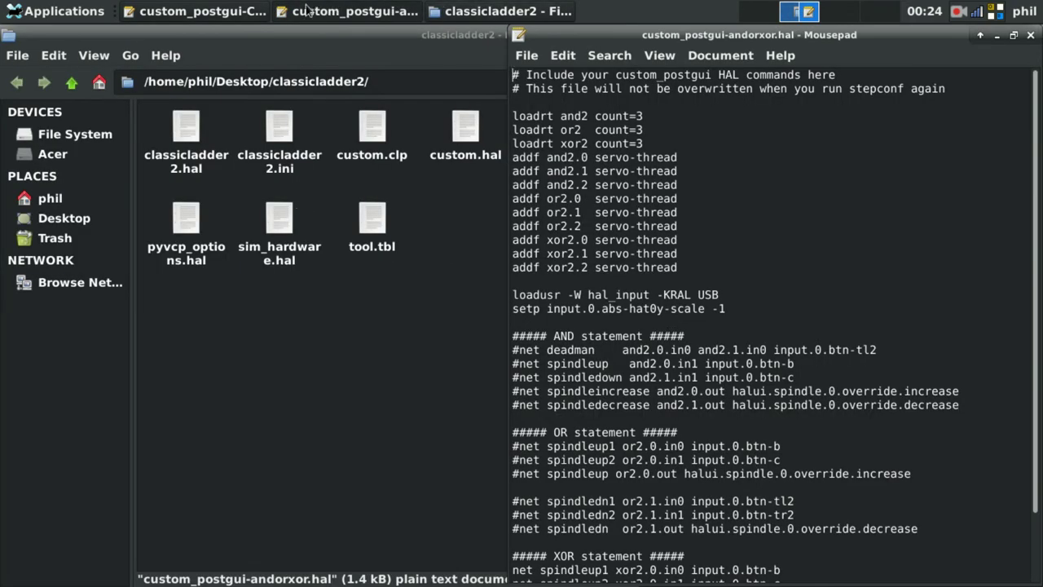
left_click(303, 12)
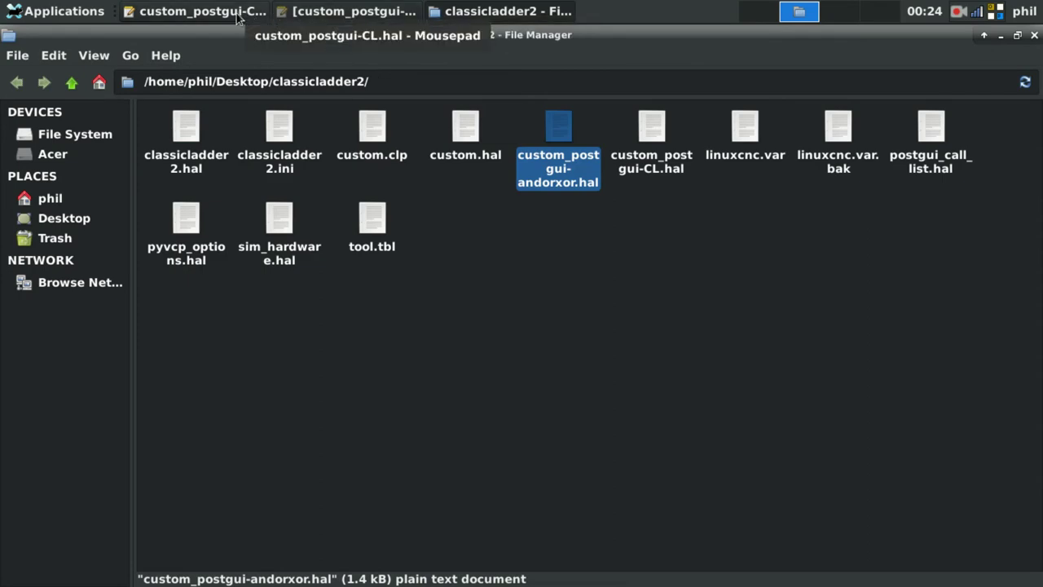
left_click(248, 13)
left_click(340, 12)
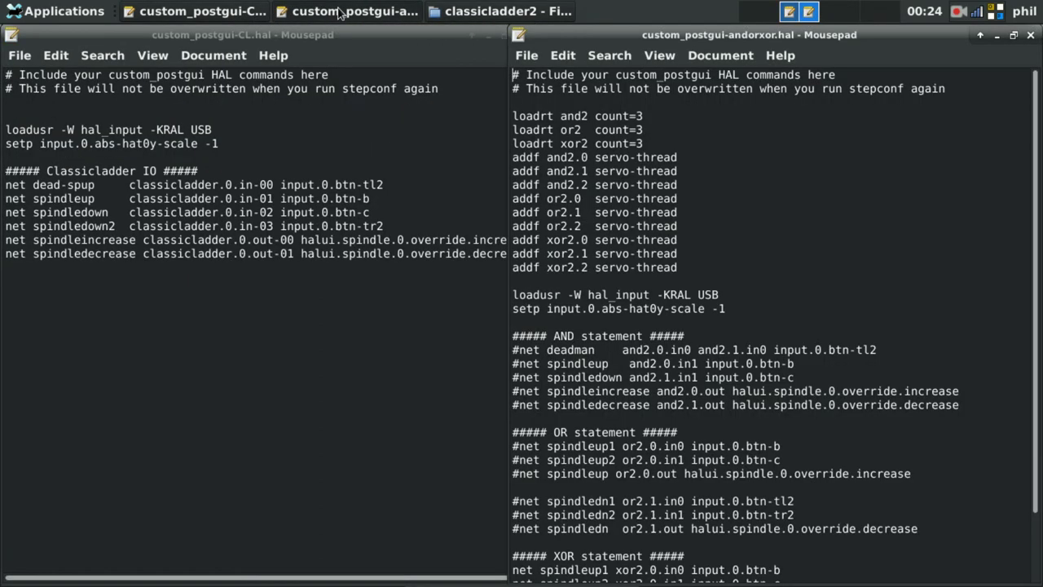
left_click(411, 43)
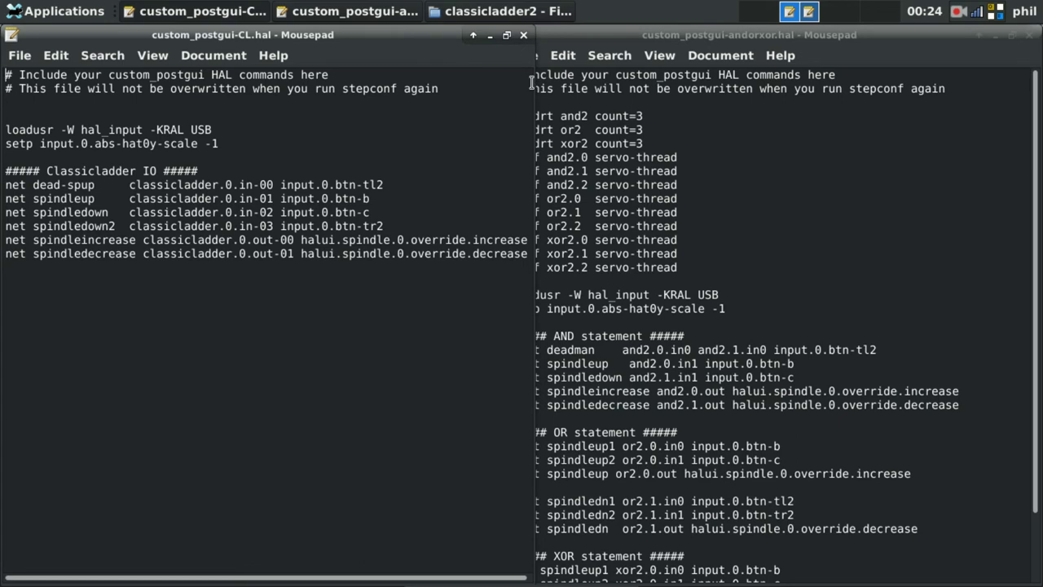
left_click_drag(532, 82, 506, 82)
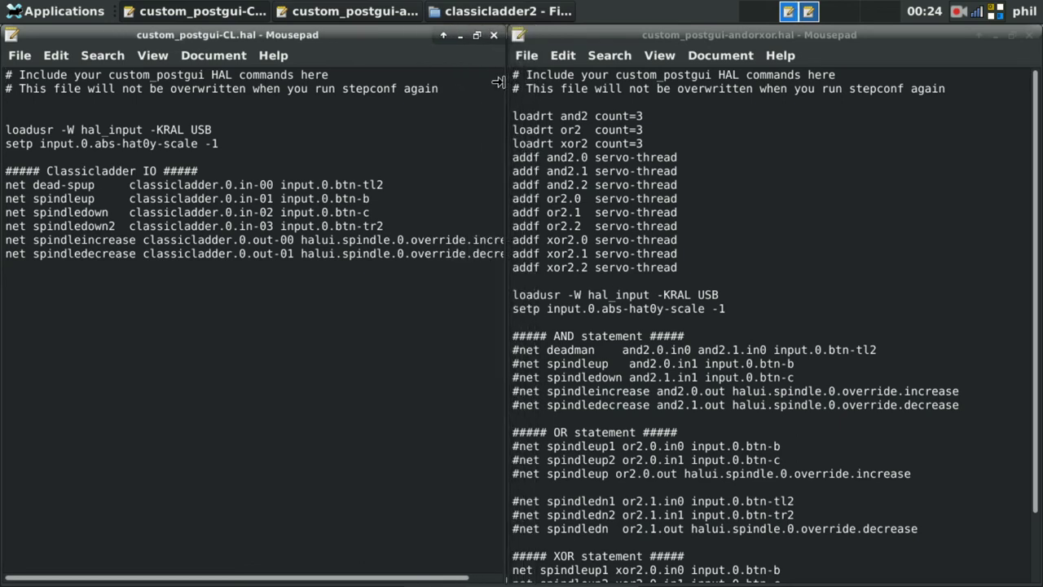
Select the three loadrt lines and nine addf lines in the andorxor file
left_click(896, 236)
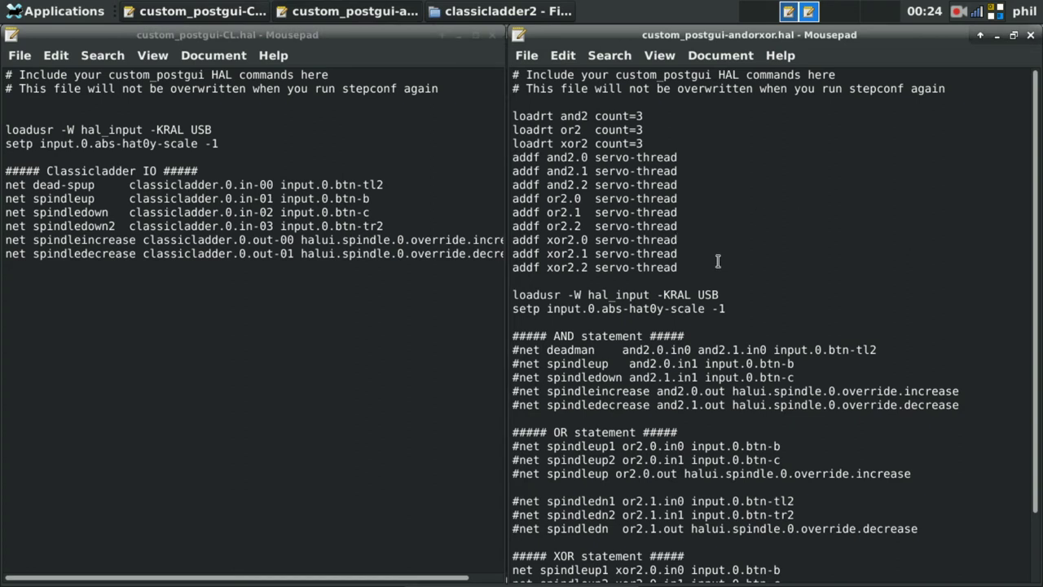
left_click_drag(688, 268, 653, 267)
left_click_drag(644, 144, 495, 119)
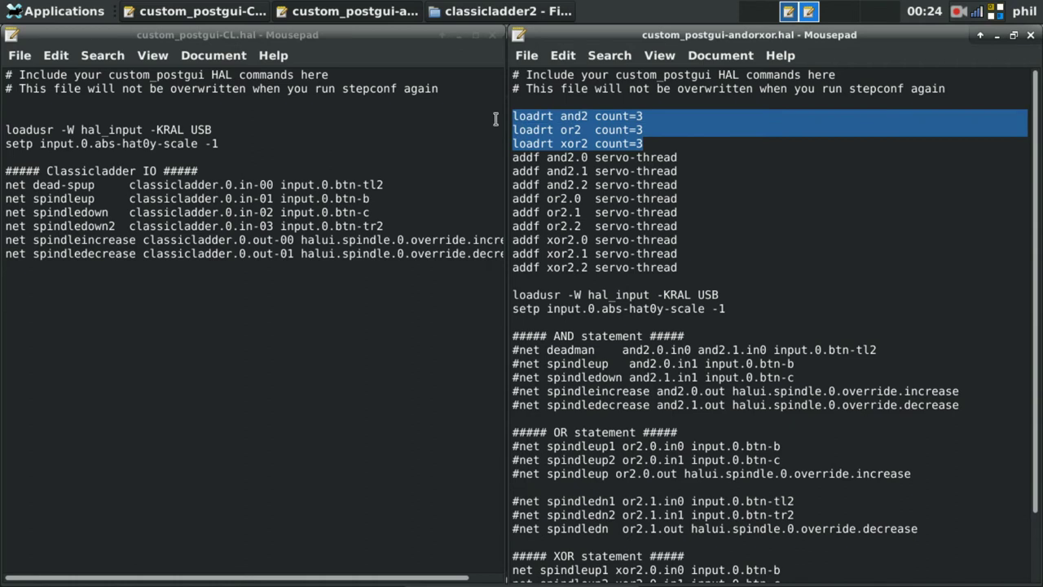
left_click_drag(683, 267, 507, 159)
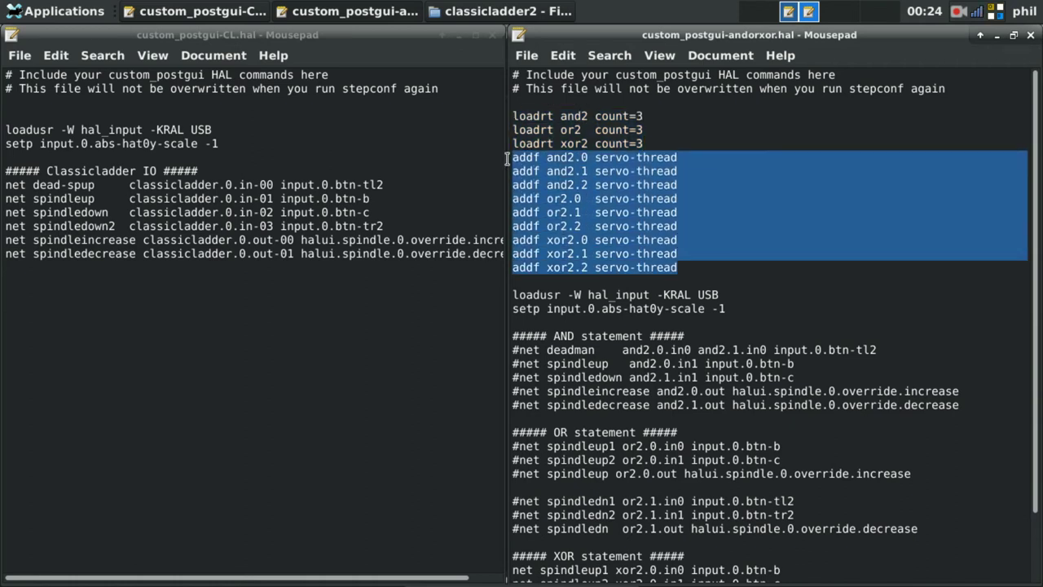
left_click(840, 125)
scroll(966, 255, "down", 2)
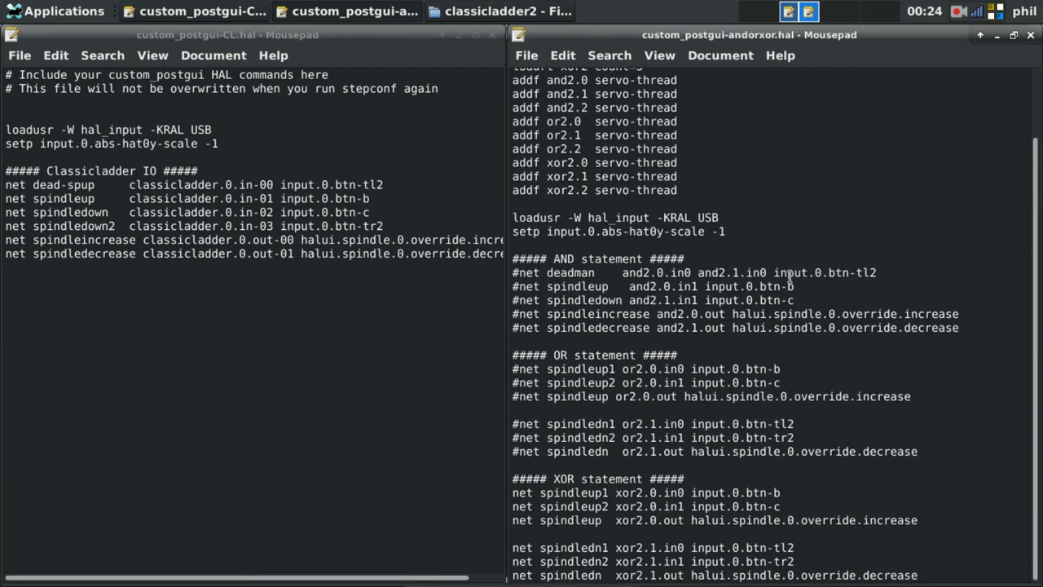
Widen the custom_postgui-CL.hal window, then bring the andorxor file back to compare
left_click(128, 334)
left_click(103, 281)
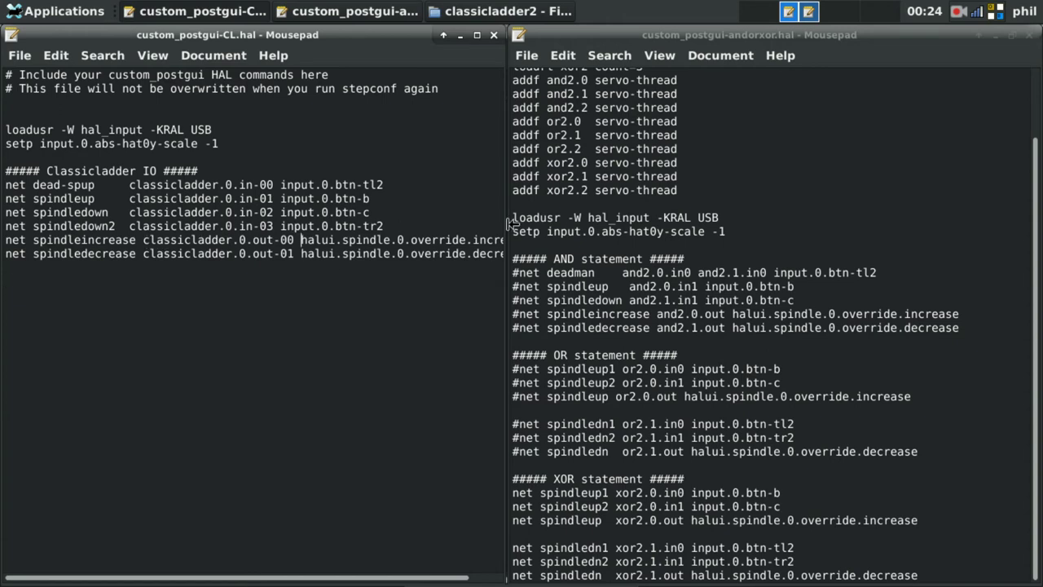
left_click_drag(507, 224, 541, 220)
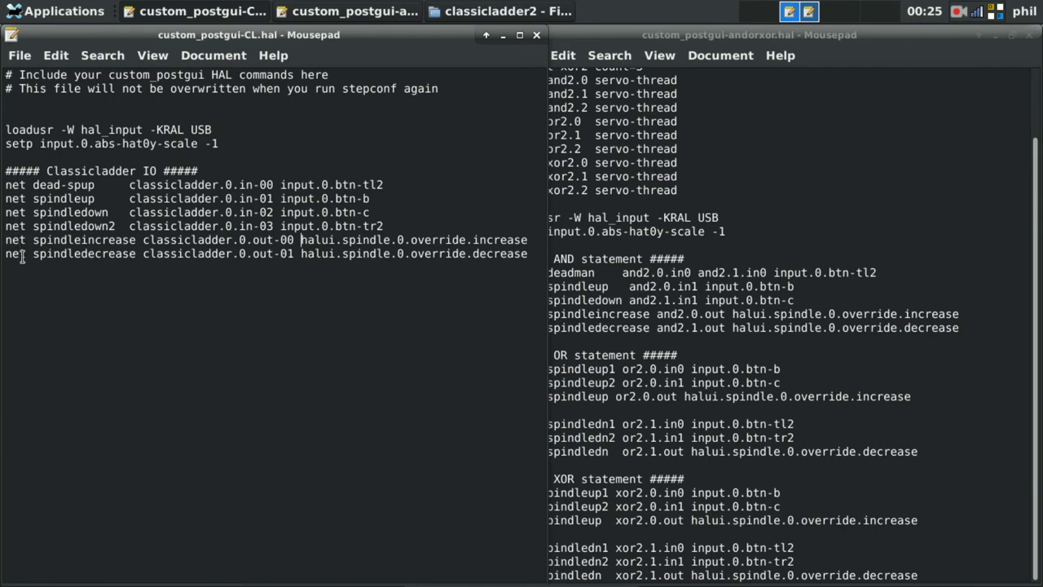
left_click(810, 178)
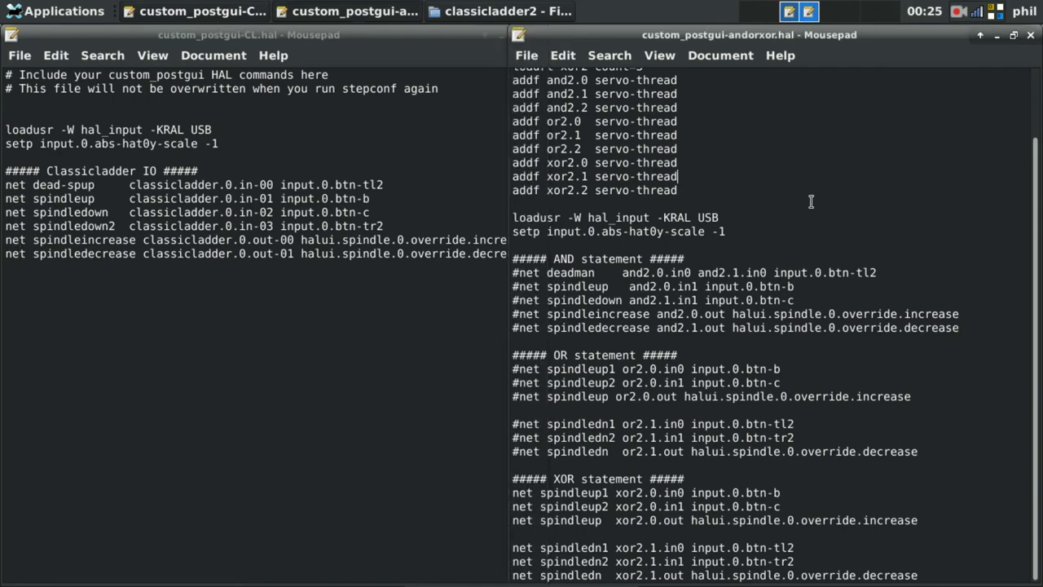
scroll(800, 347, "up", 2)
scroll(610, 157, "down", 2)
Close both HAL files and the file manager, then launch the ClassicLadder configuration
left_click(1029, 35)
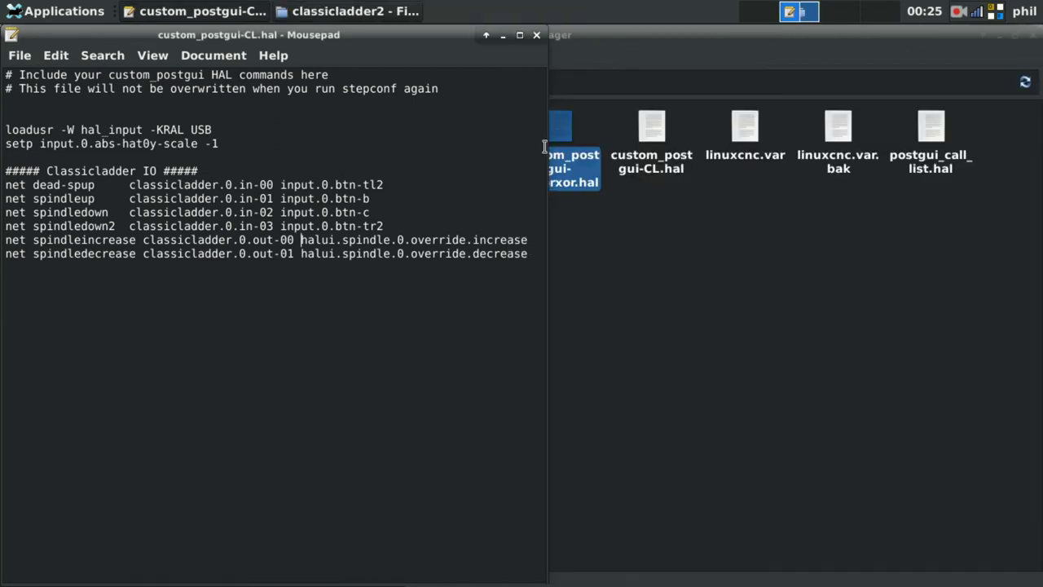
left_click(536, 35)
left_click(1033, 35)
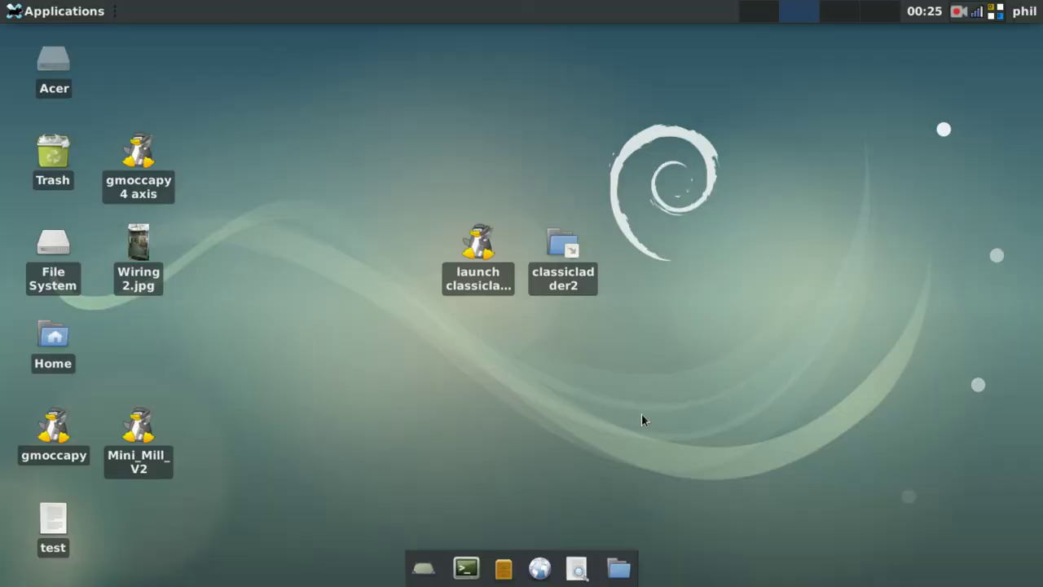
double_click(457, 249)
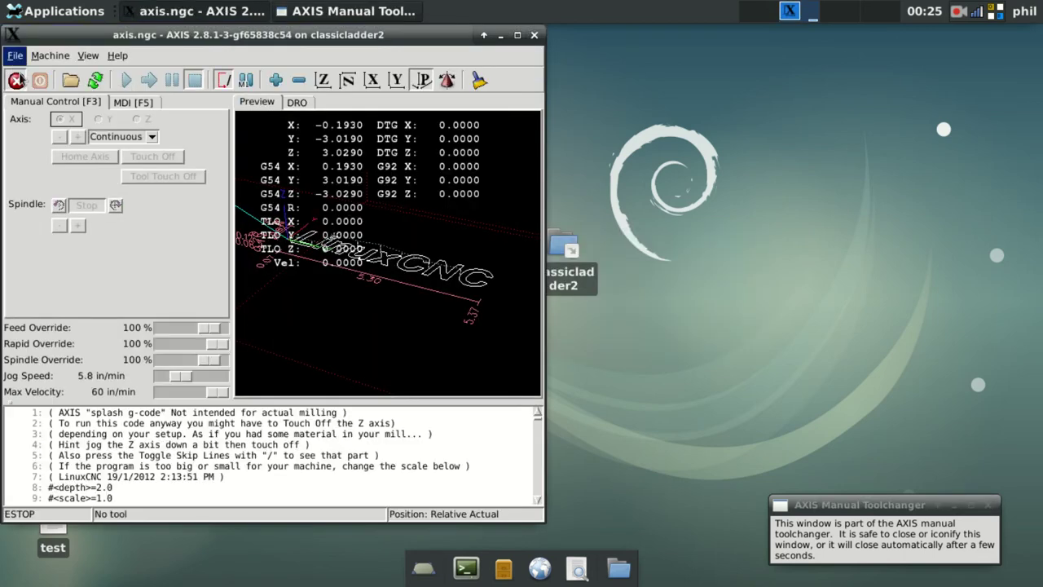
Open the Ladder Editor, move the Section Display aside and minimize Sections Manager
left_click(15, 54)
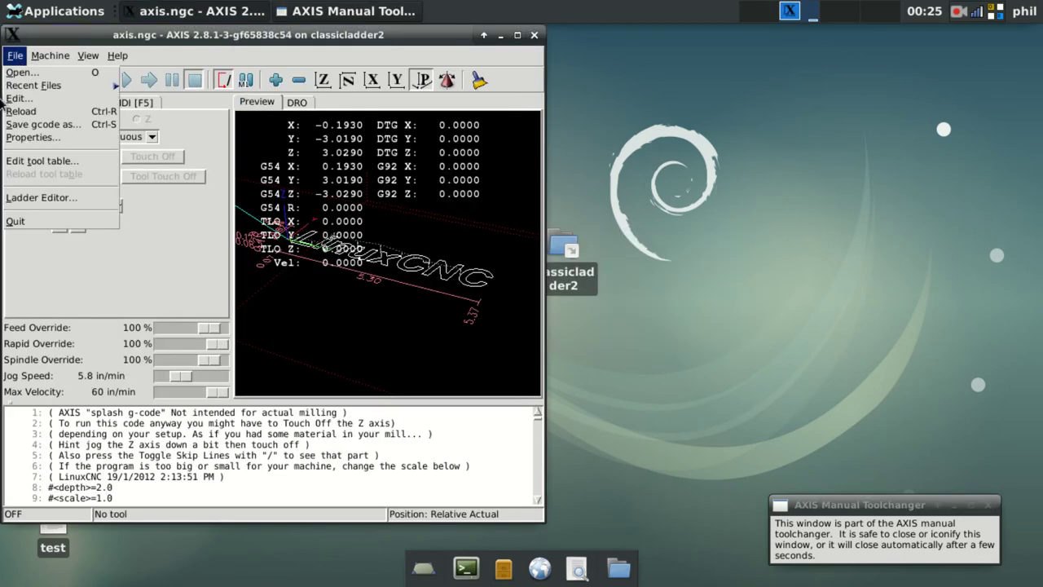
left_click(43, 197)
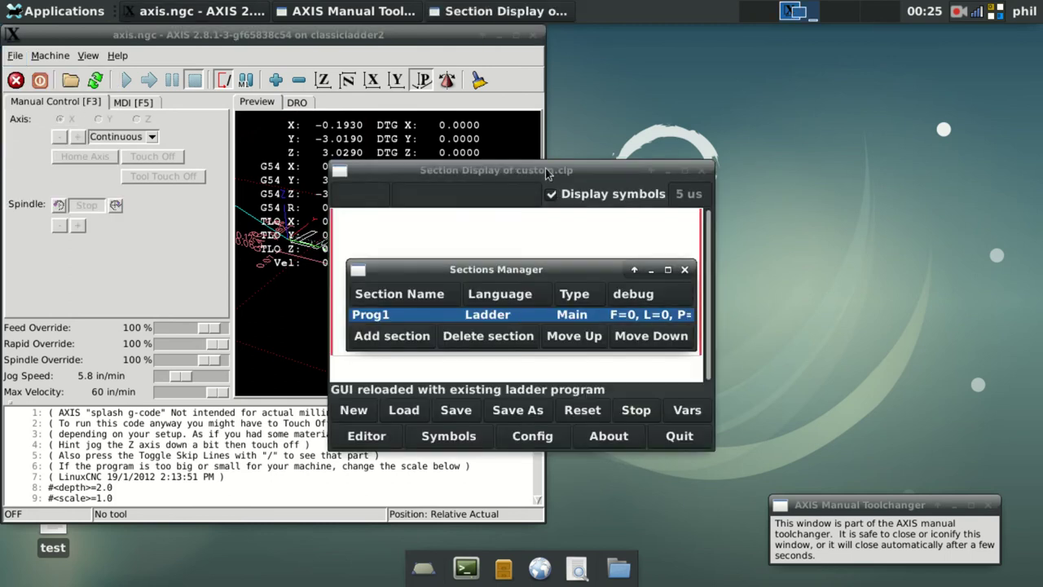
left_click_drag(550, 174, 878, 37)
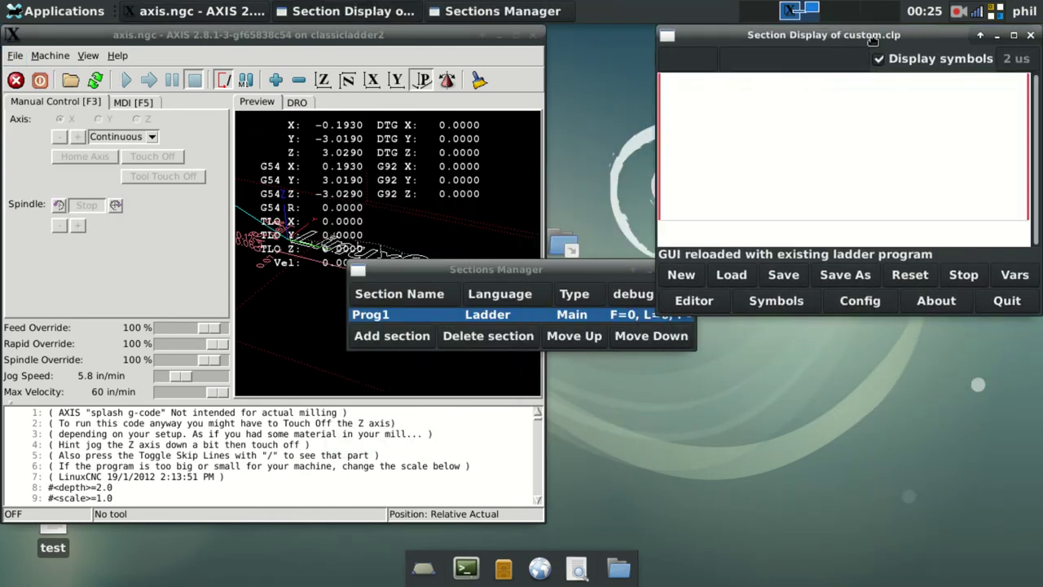
left_click(603, 269)
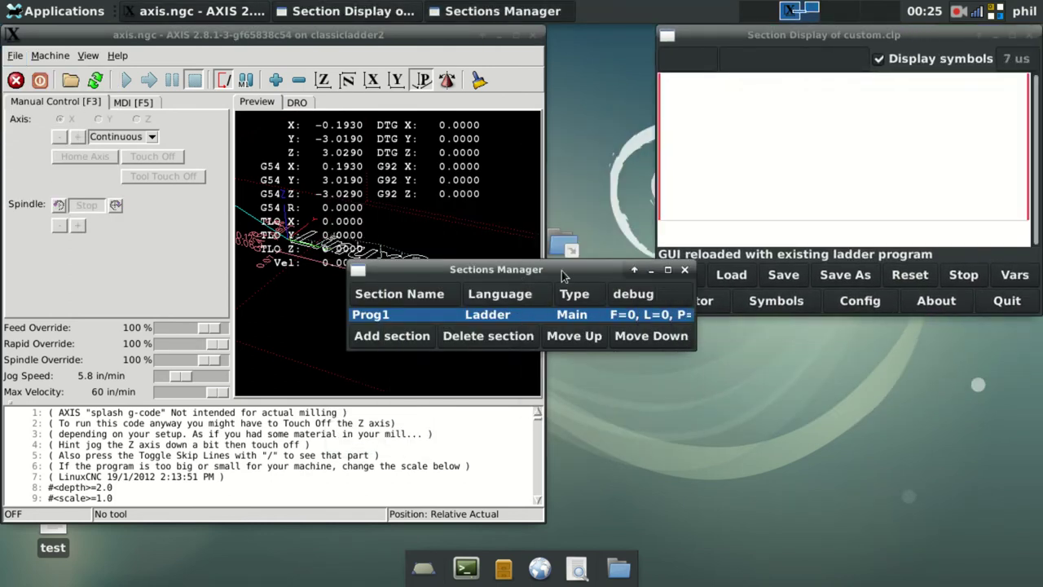
left_click(651, 272)
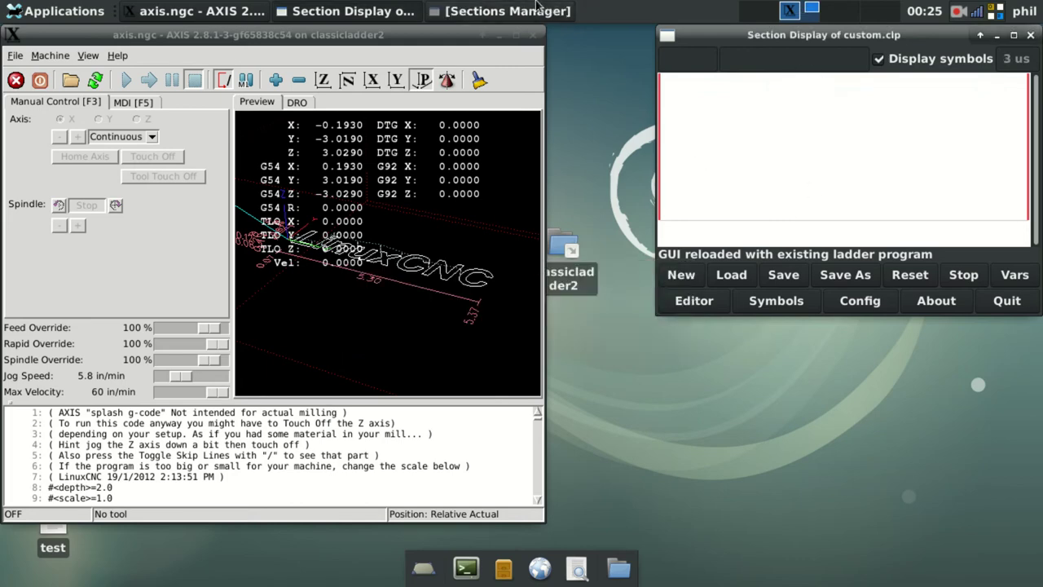
Place output coils %Q0 on the top row and %Q1 on the second row
left_click(714, 300)
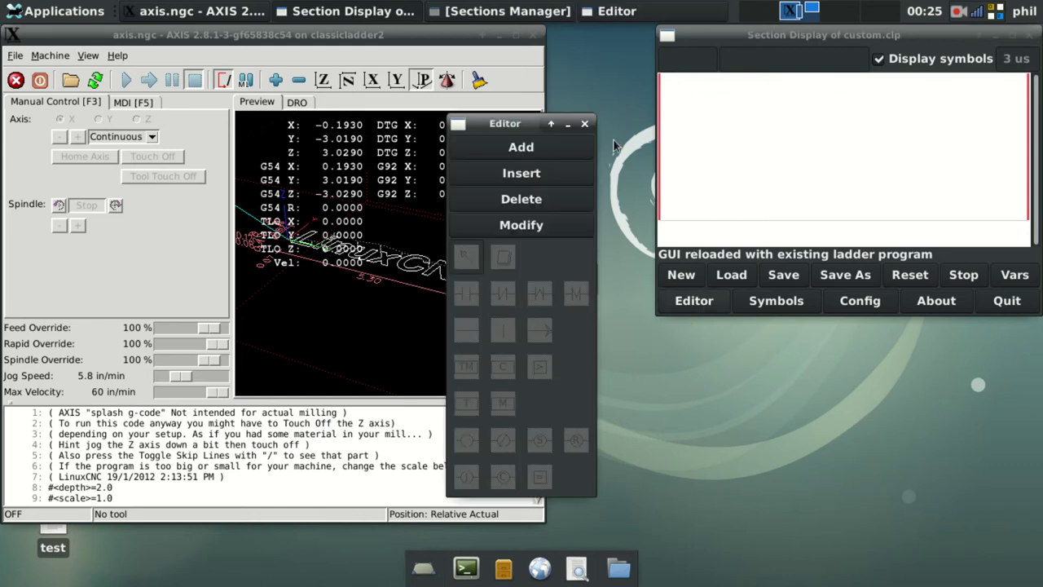
left_click(509, 225)
left_click(575, 250)
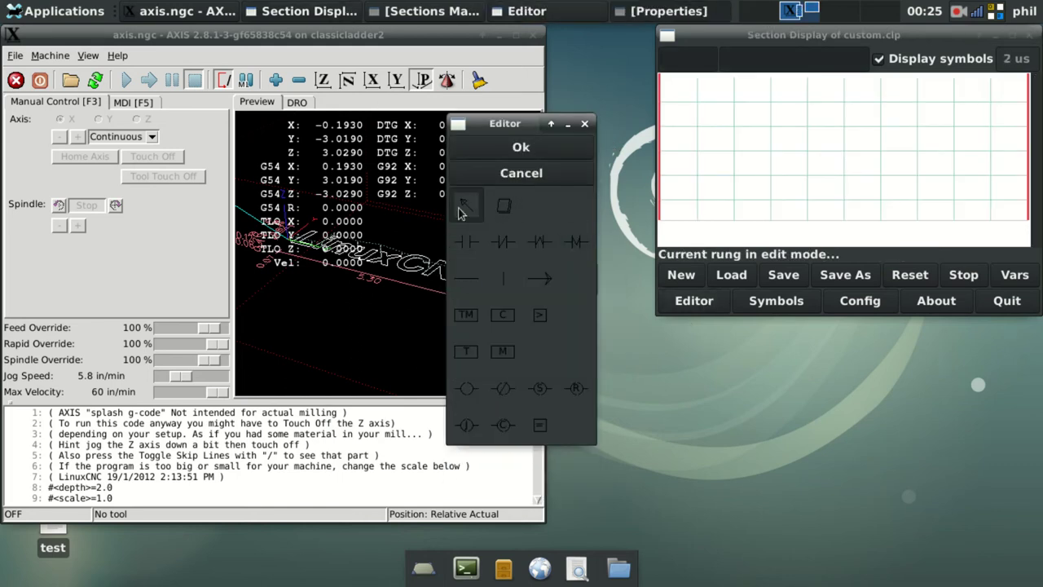
left_click(470, 391)
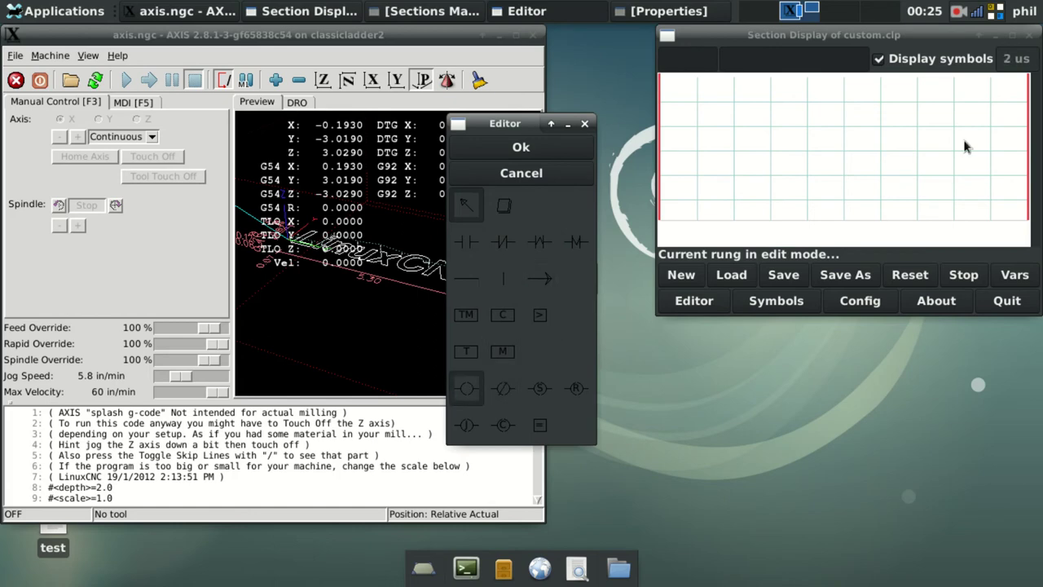
left_click(1011, 88)
left_click(1005, 167)
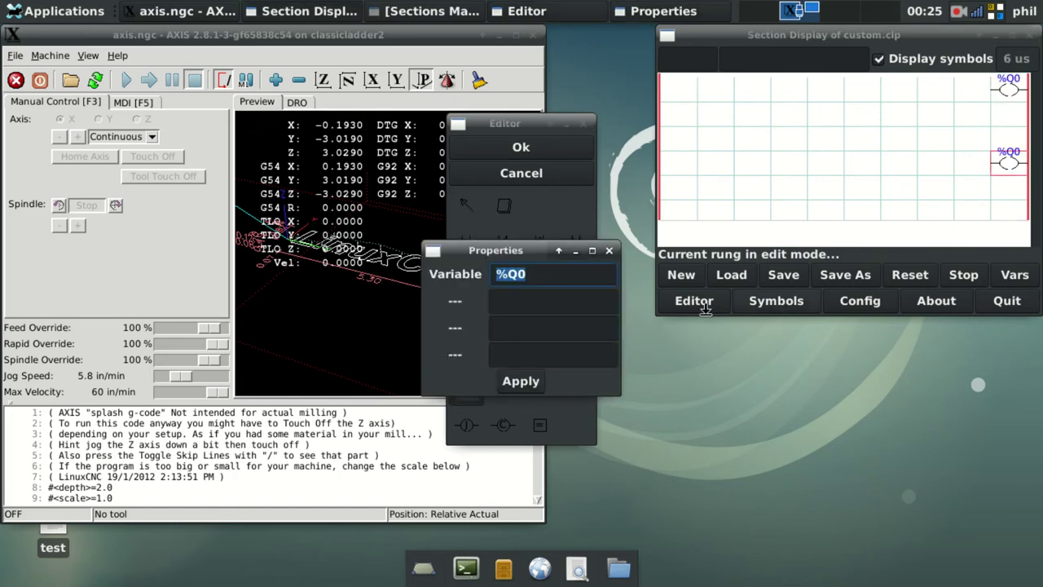
left_click(570, 277)
key("BackSpace")
type("1")
key("Return")
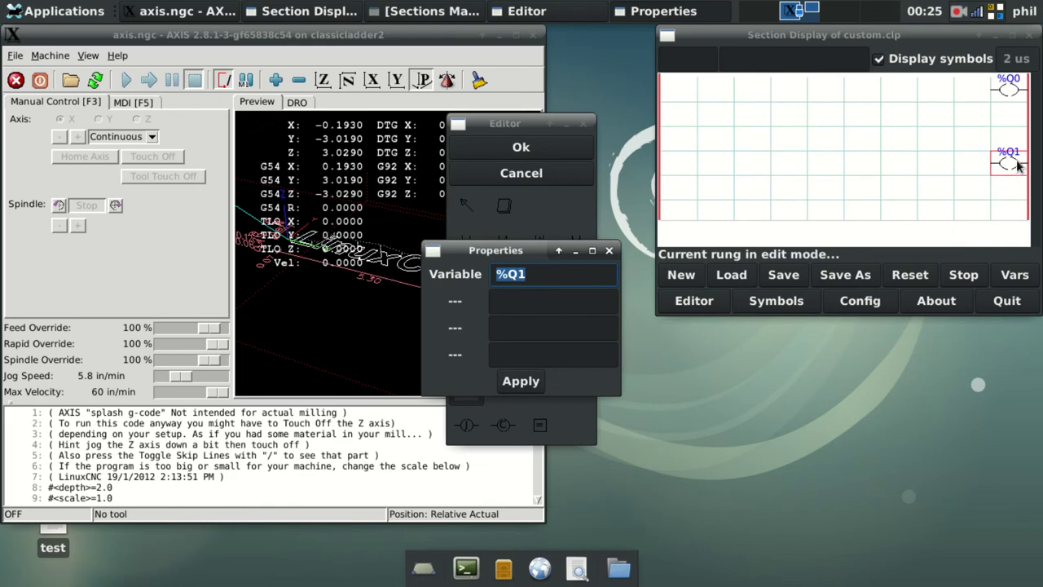
Wire both rows across to the coils and start each with an open %I0 contact
left_click(501, 126)
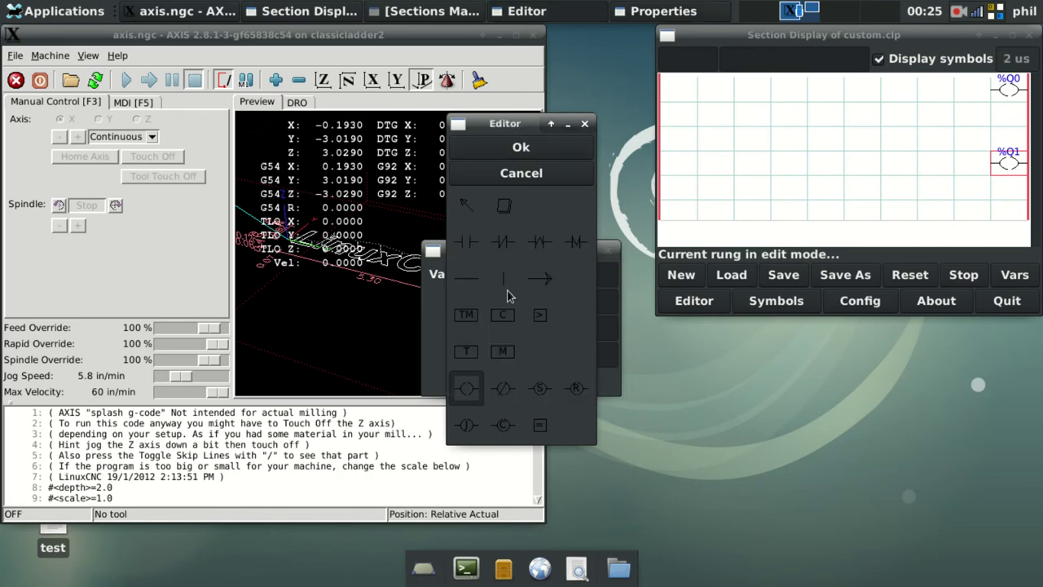
left_click(539, 278)
left_click(690, 91)
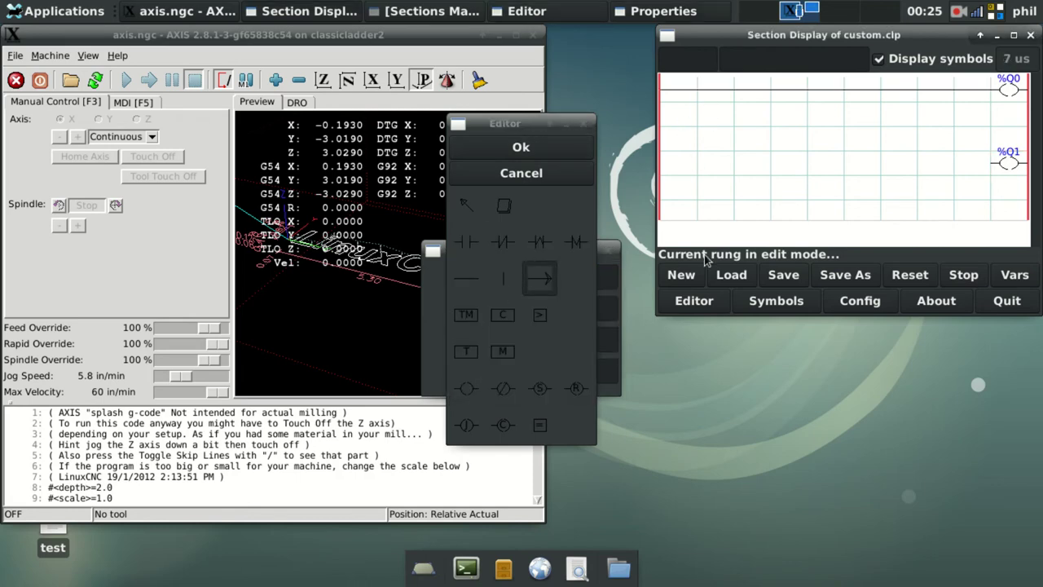
left_click(683, 169)
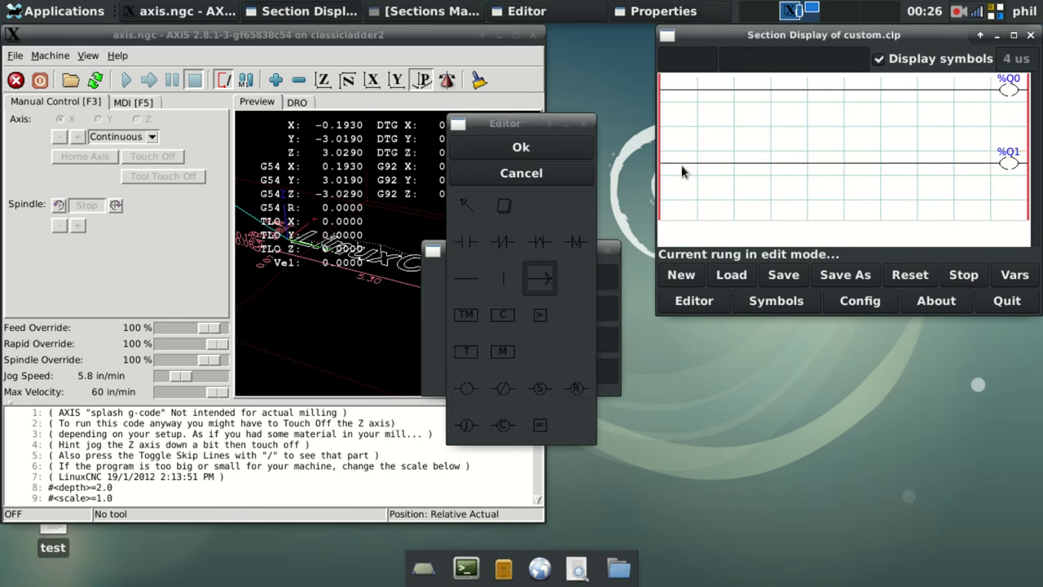
left_click(467, 241)
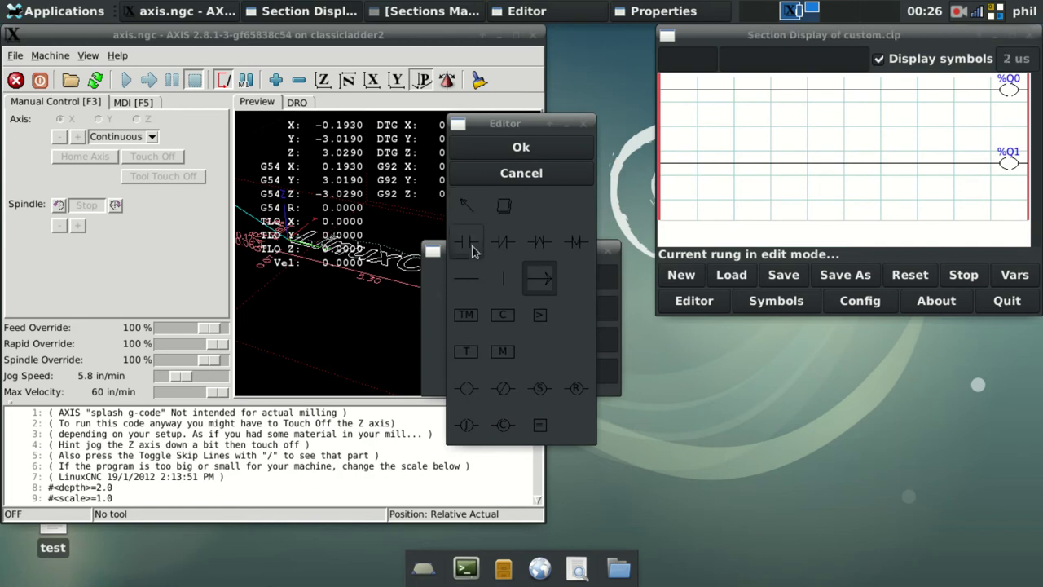
left_click(676, 92)
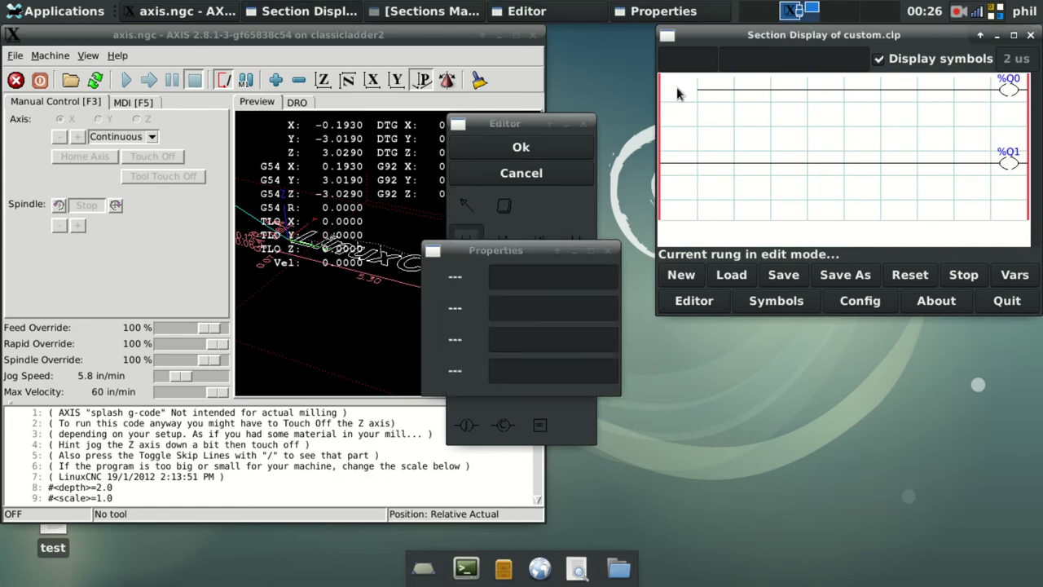
left_click(680, 166)
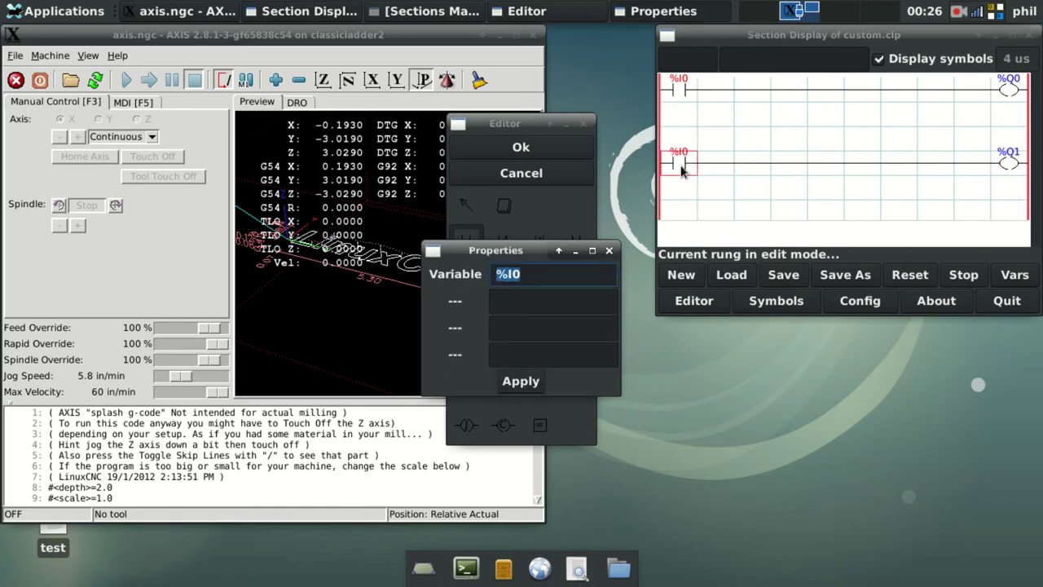
Add contacts %I1 on the top row and %I2 on the lower row, then accept
left_click(714, 92)
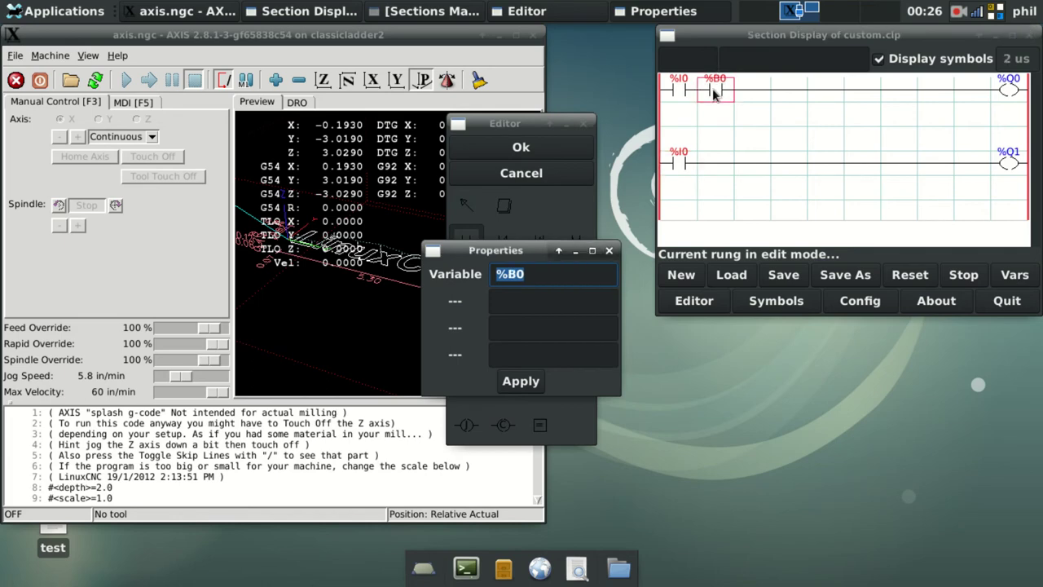
left_click(714, 92)
left_click(532, 267)
type("1")
key("Return")
left_click(710, 166)
left_click(711, 166)
left_click(548, 273)
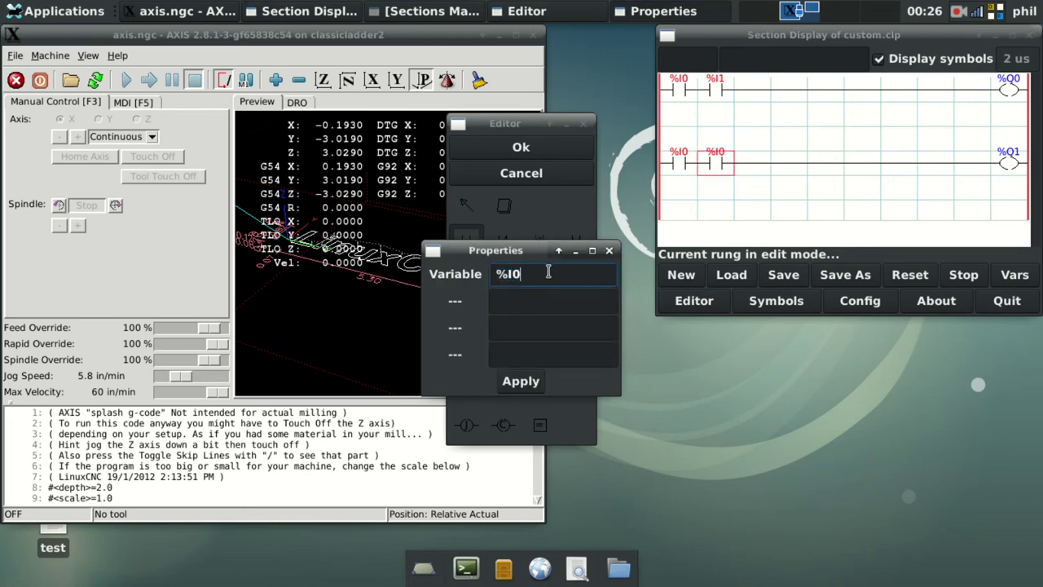
key("BackSpace")
type("2")
key("Return")
left_click(533, 149)
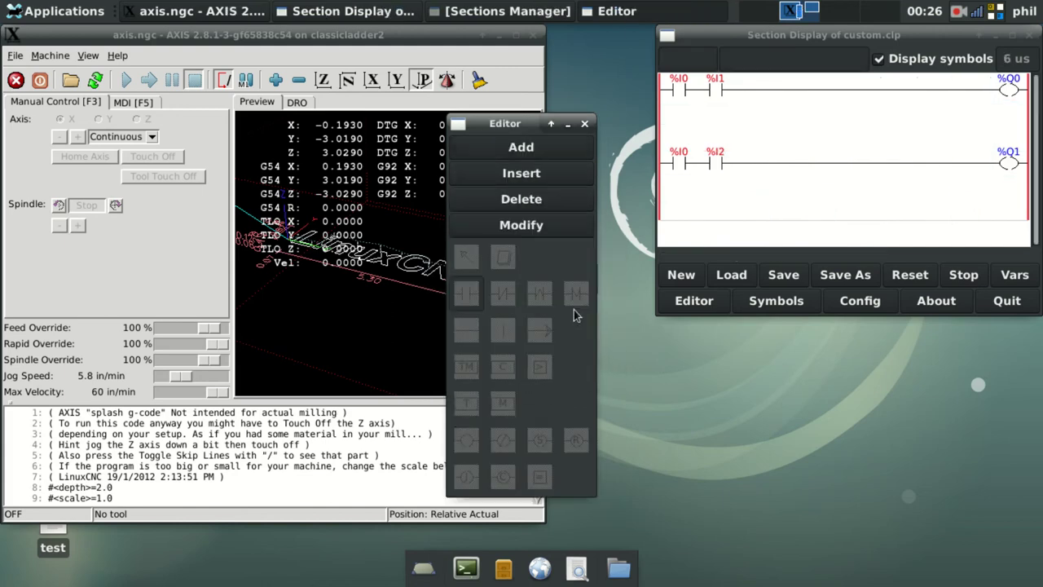
Open HAL Configuration in WATCH mode with the Pins list expanded
left_click(568, 123)
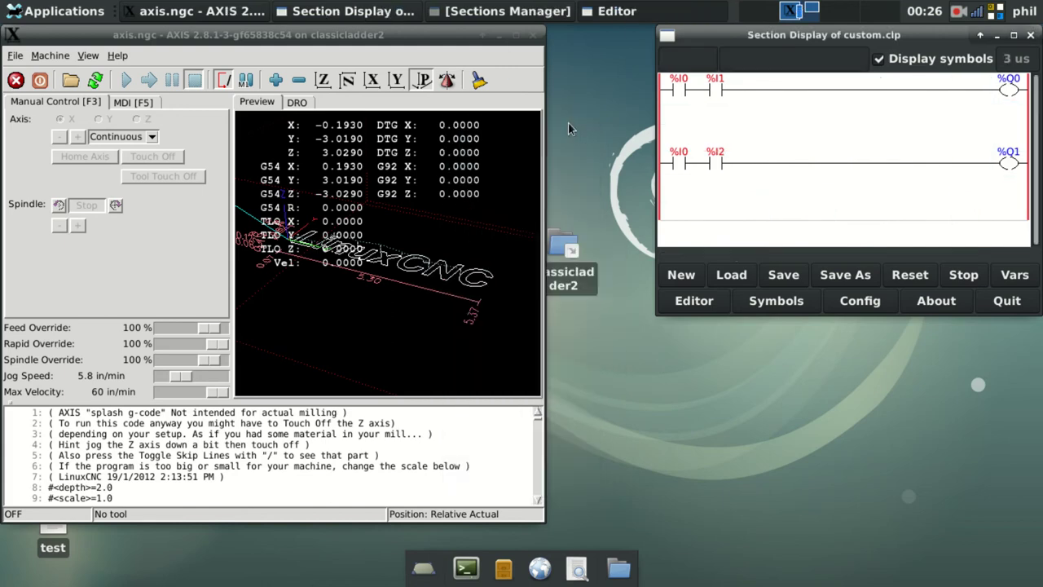
left_click(88, 56)
mouse_move(50, 55)
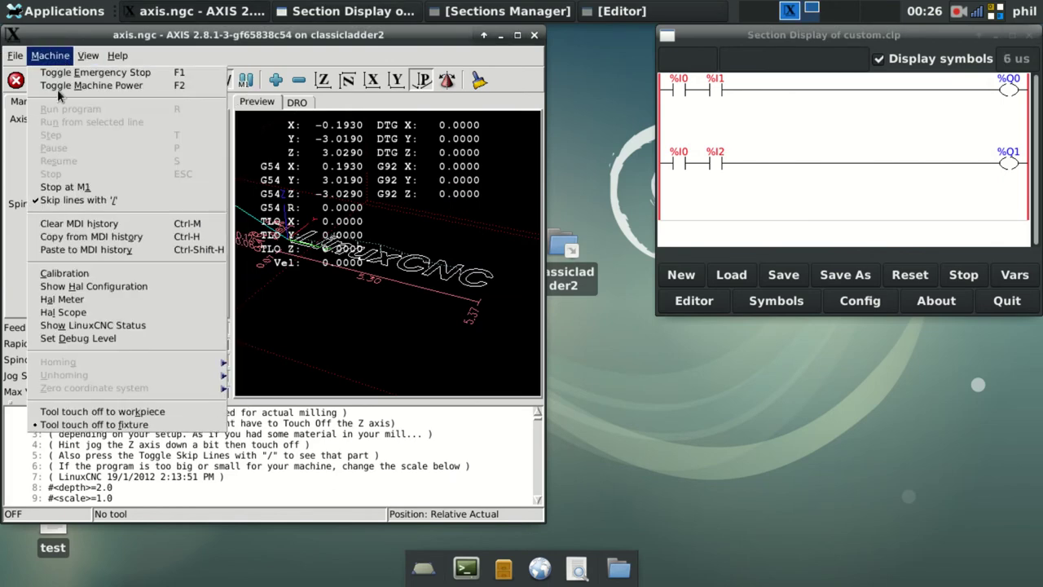
left_click(92, 290)
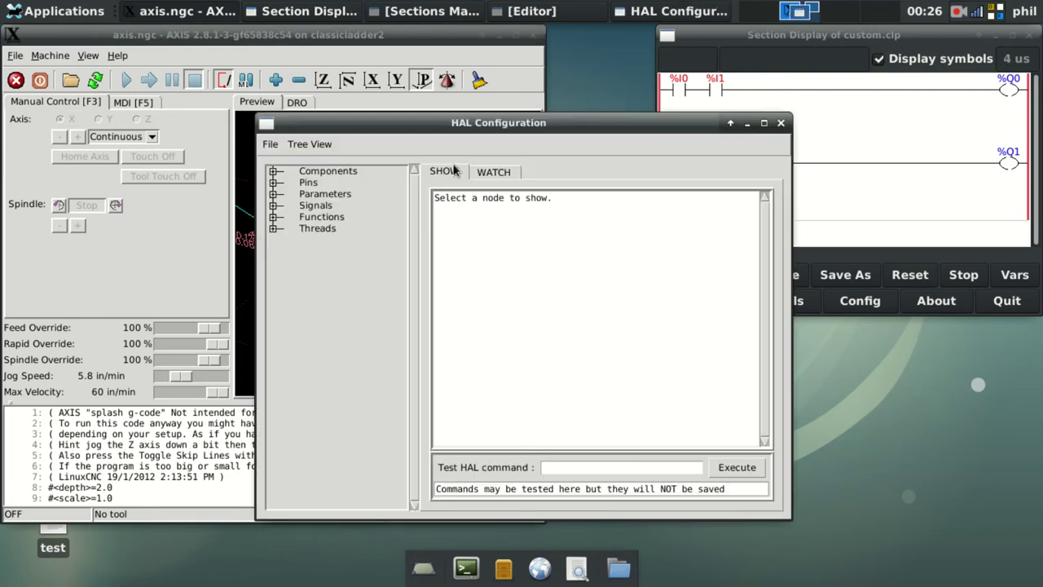
left_click(494, 171)
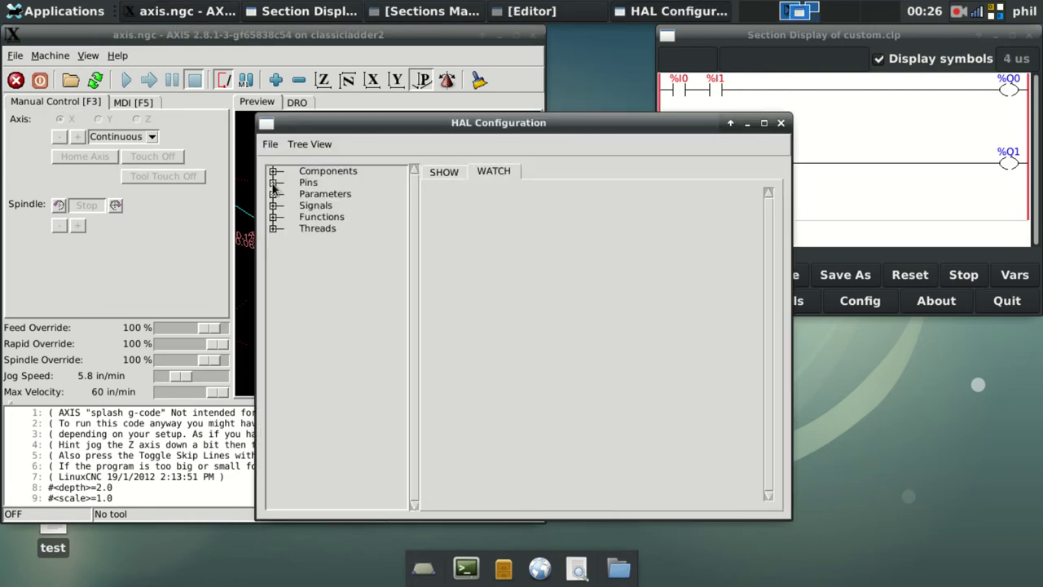
left_click(275, 182)
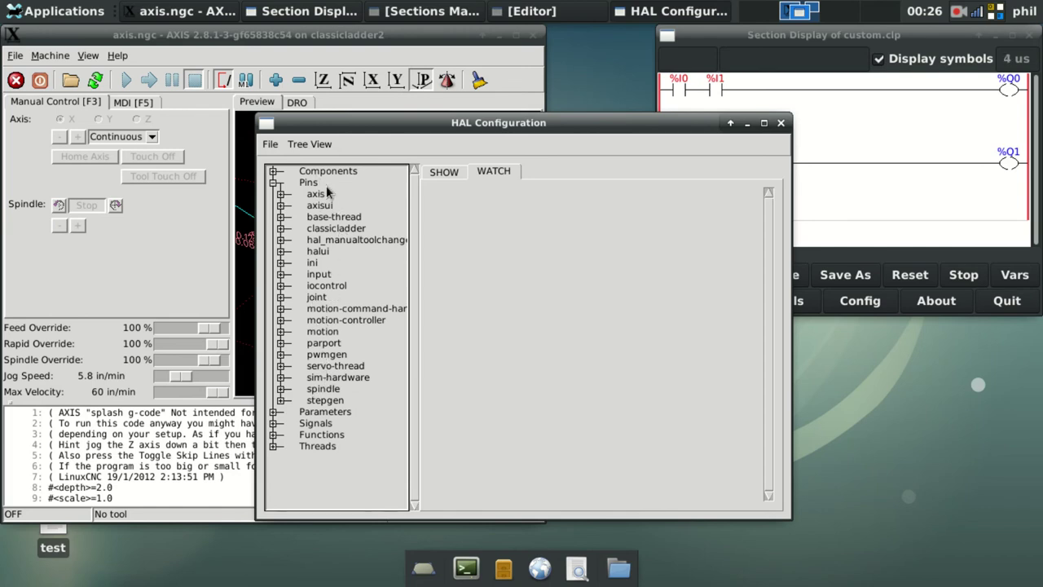
Add classicladder.0 pins in-00, in-01, in-02, out-00 and out-01 to the watch list
left_click(282, 229)
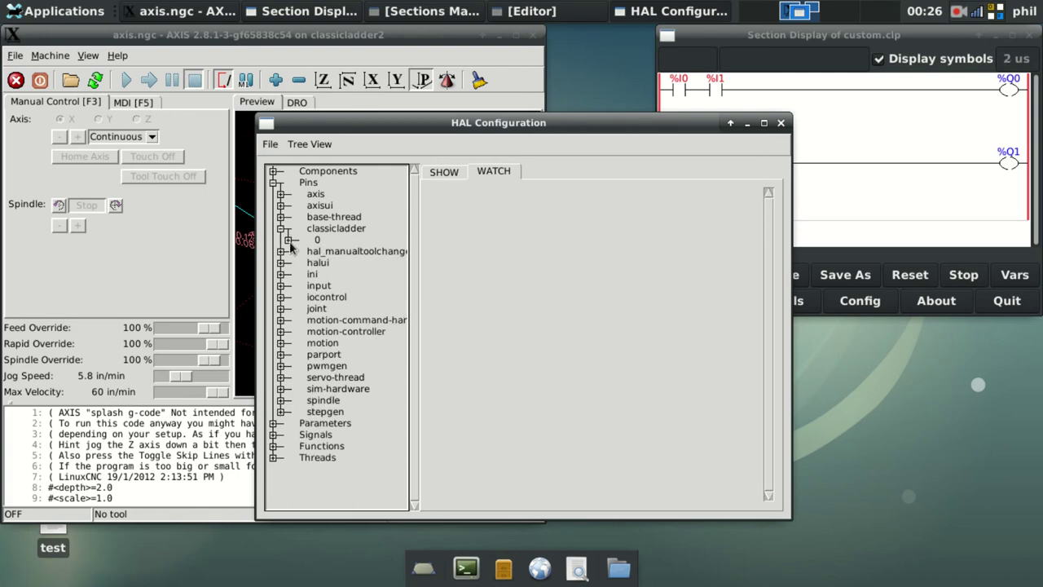
left_click(289, 240)
scroll(291, 240, "down", 5)
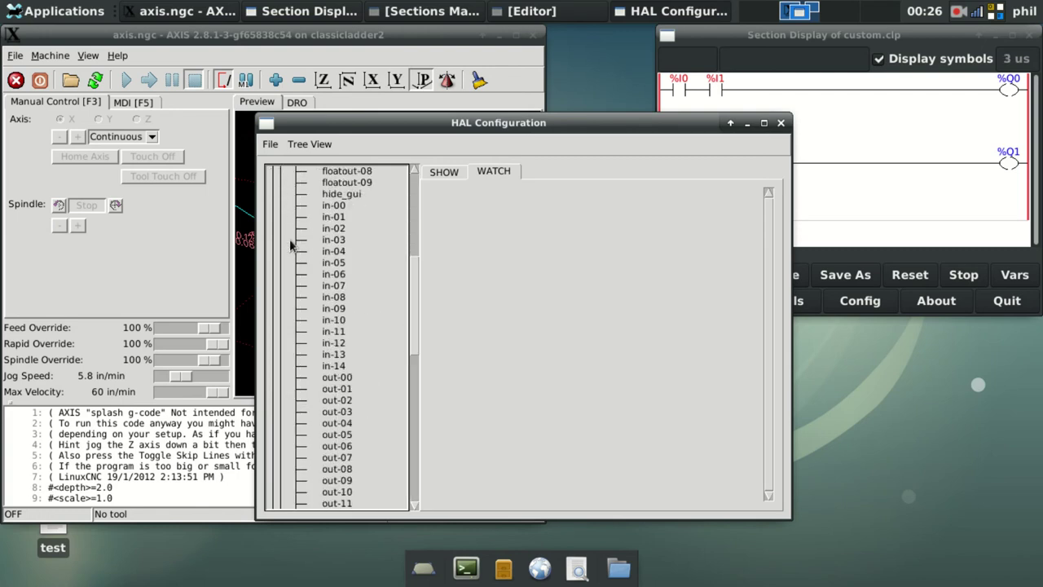
left_click(340, 207)
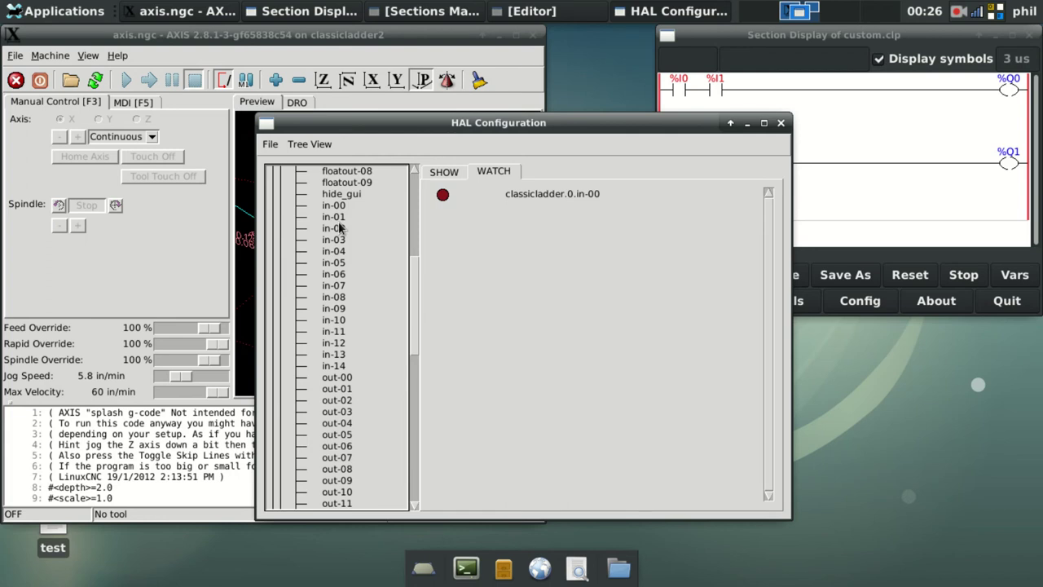
left_click(340, 218)
left_click(342, 230)
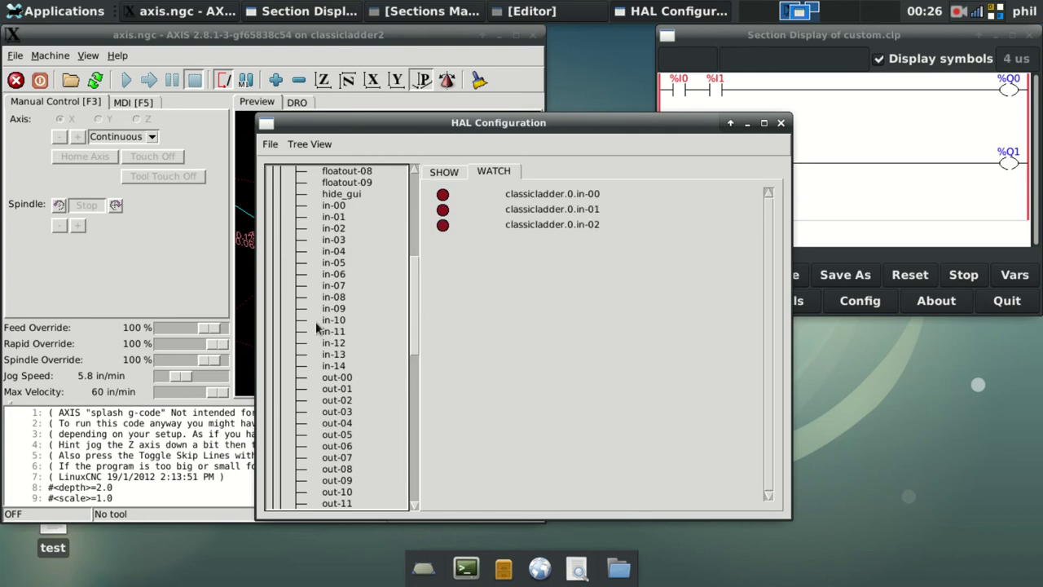
left_click(332, 381)
left_click(334, 391)
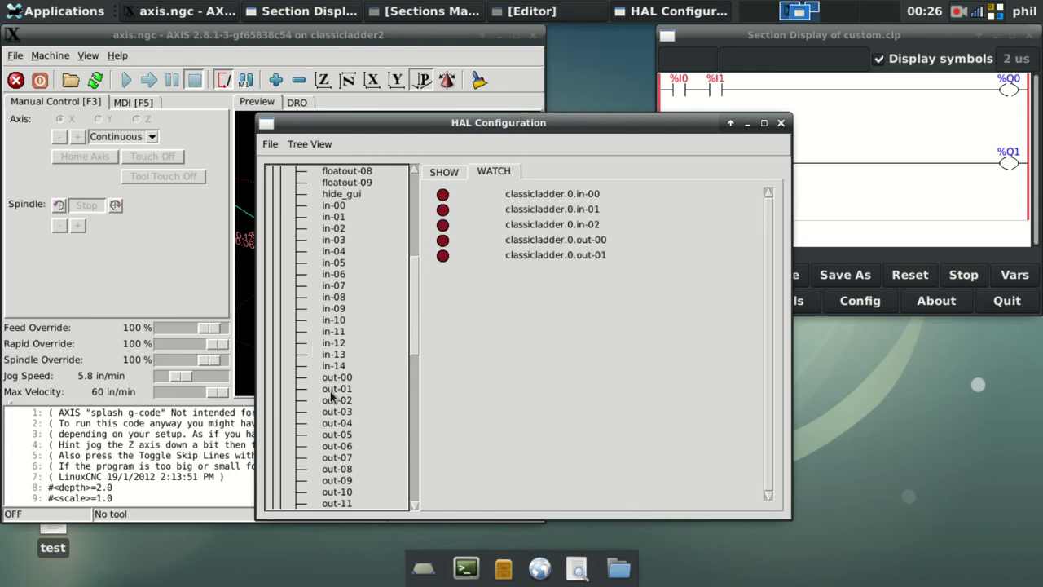
Expand Pins > input > 0 in the HAL tree to list gamepad input 0's pins
scroll(328, 303, "down", 3)
scroll(328, 303, "down", 6)
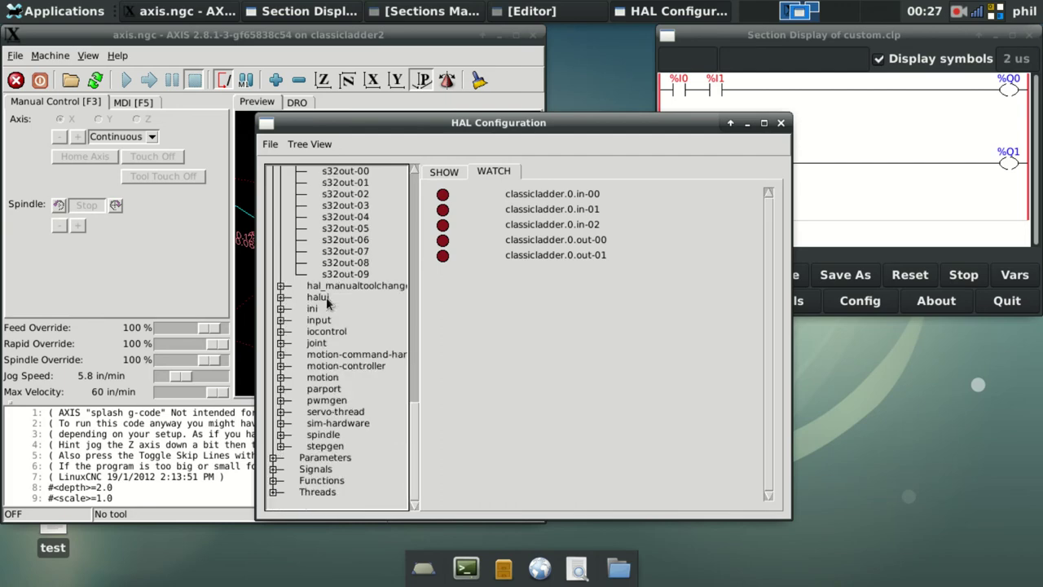
left_click(317, 316)
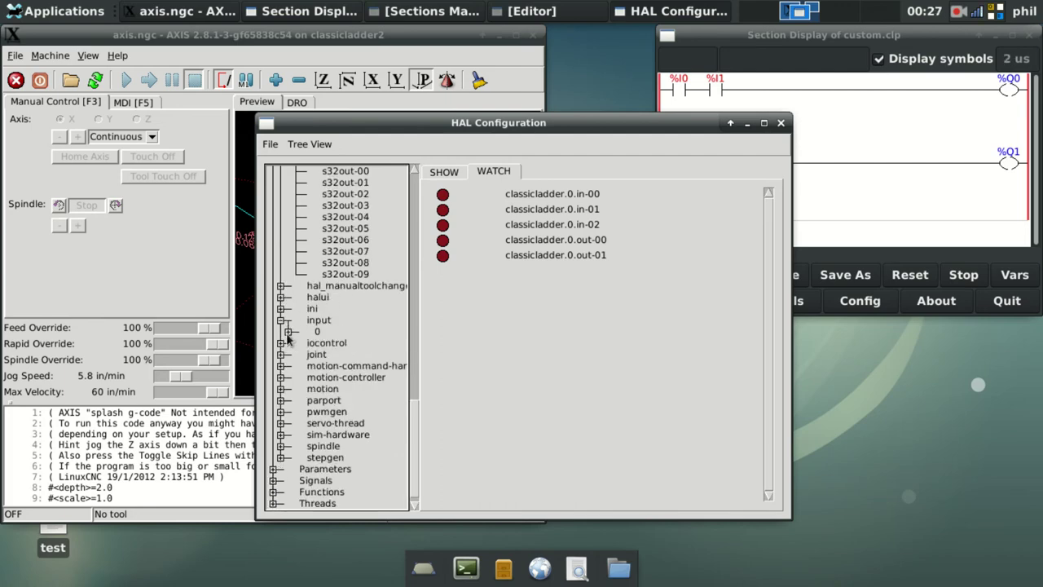
left_click(289, 336)
scroll(319, 281, "down", 4)
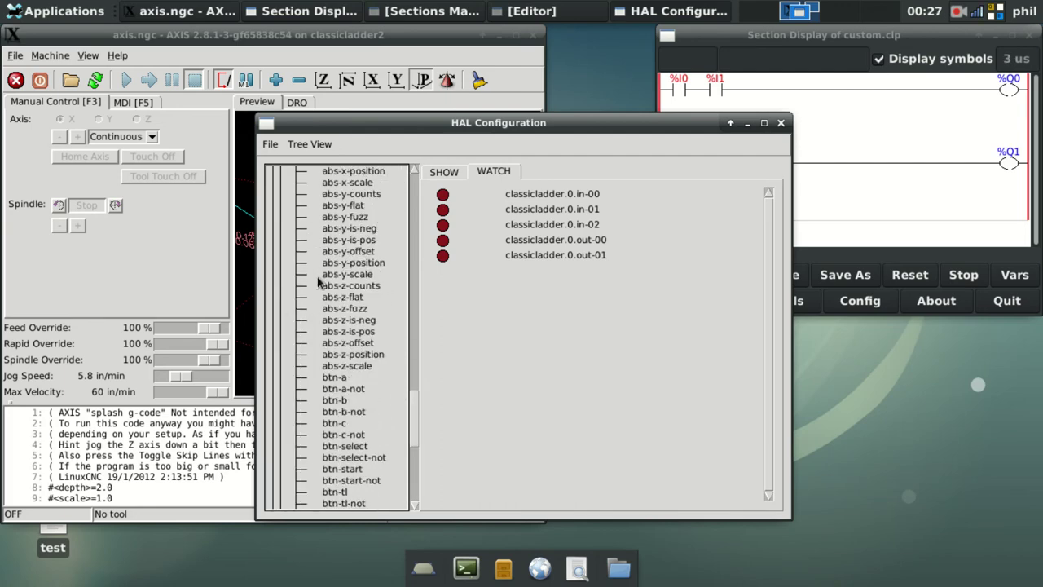
scroll(319, 281, "up", 1)
scroll(319, 281, "down", 6)
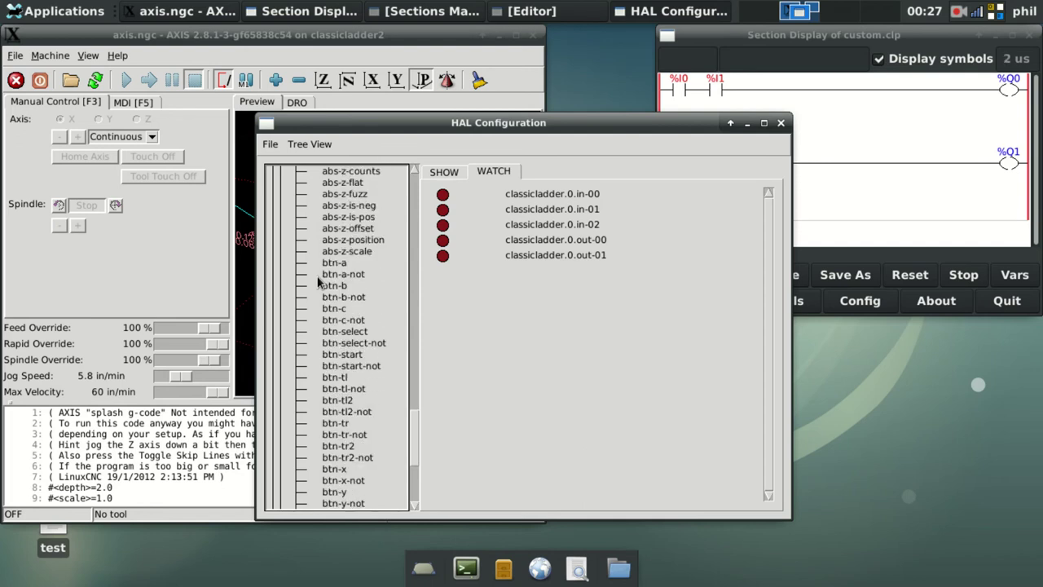
scroll(318, 281, "up", 4)
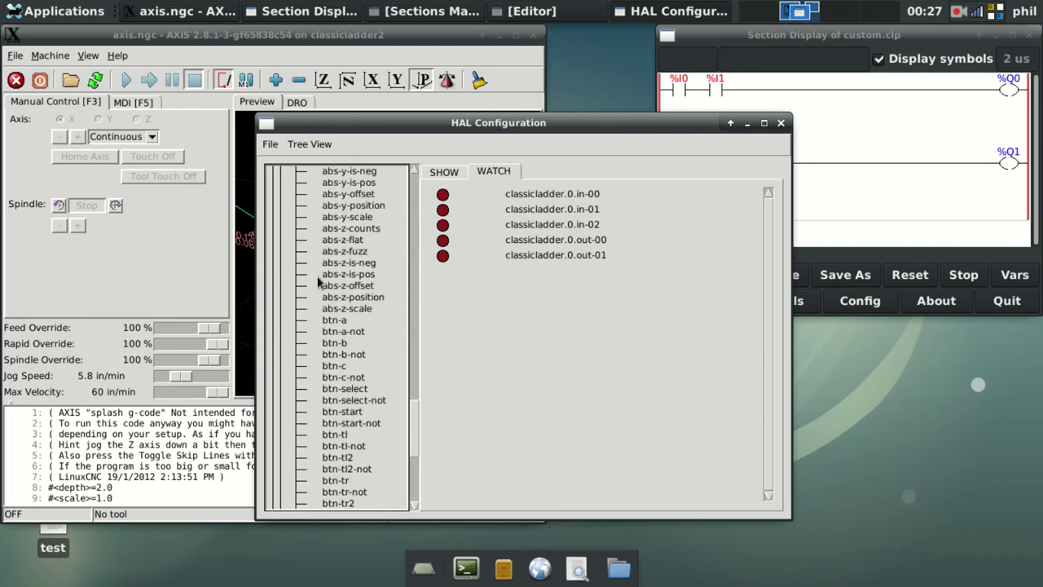
Add input.0 pins btn-b, btn-c, btn-tl2 and btn-tr2 to the watch list
left_click(332, 343)
left_click(332, 367)
scroll(334, 372, "down", 2)
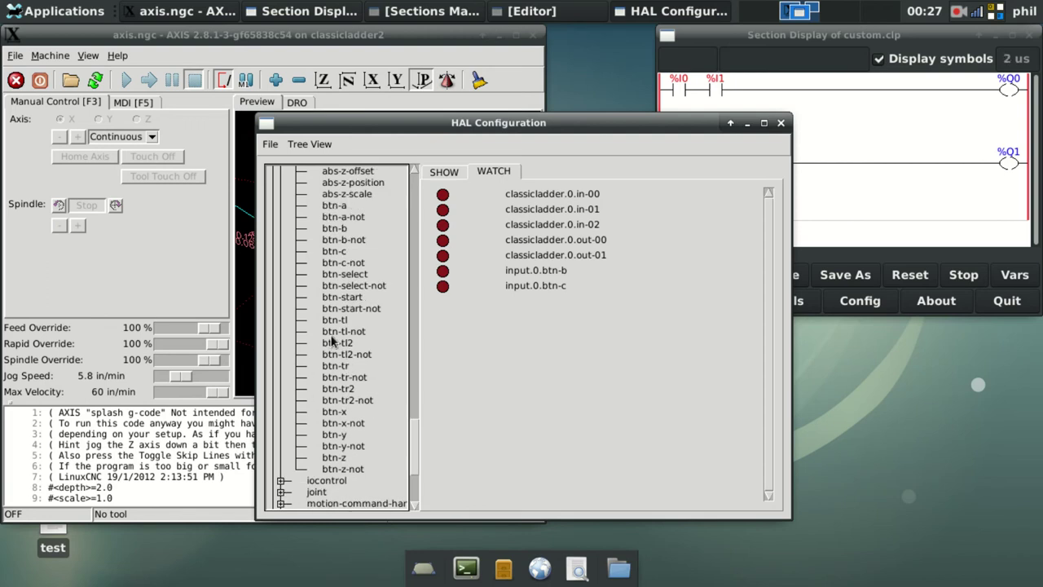
left_click(334, 343)
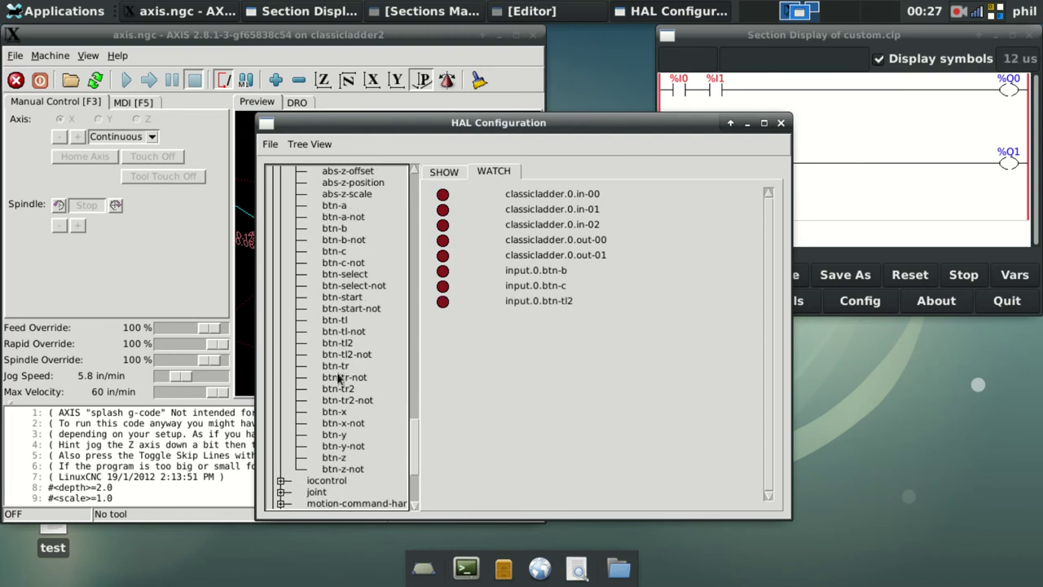
left_click(334, 390)
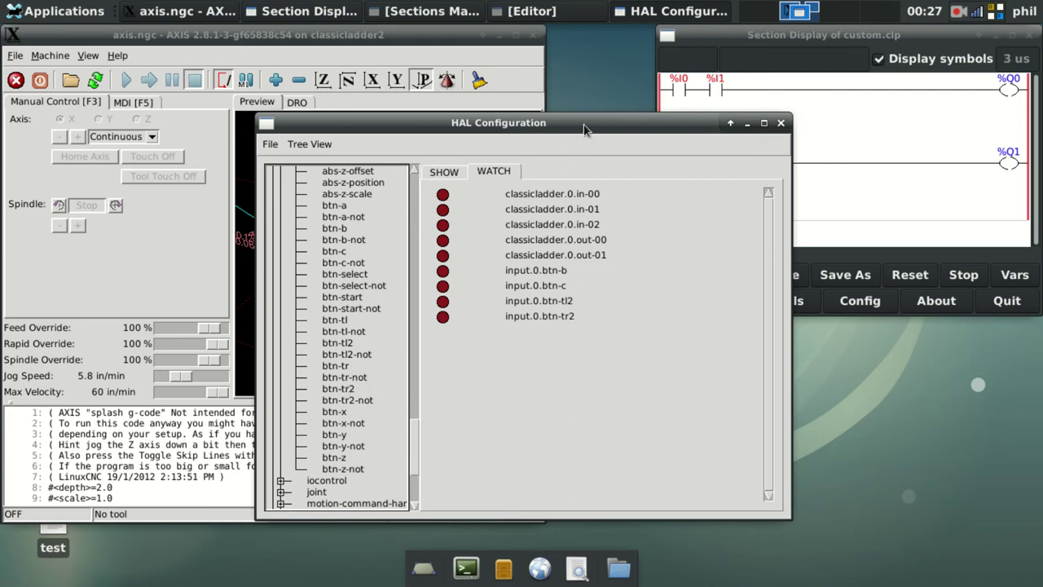
left_click_drag(584, 125, 570, 46)
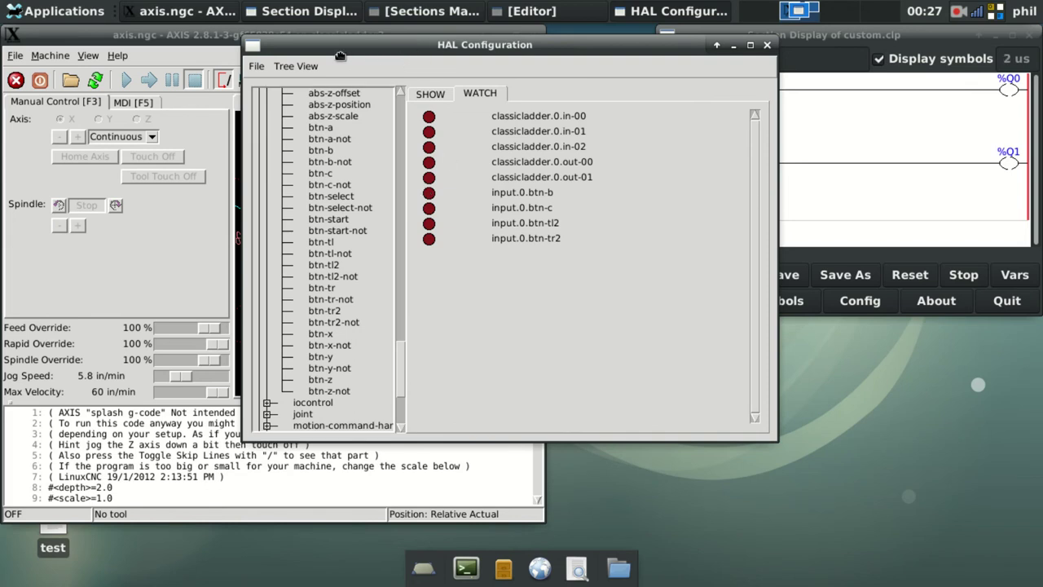
Reposition the HAL Configuration window to the upper left and bring the ladder section display forward
left_click_drag(411, 49, 258, 35)
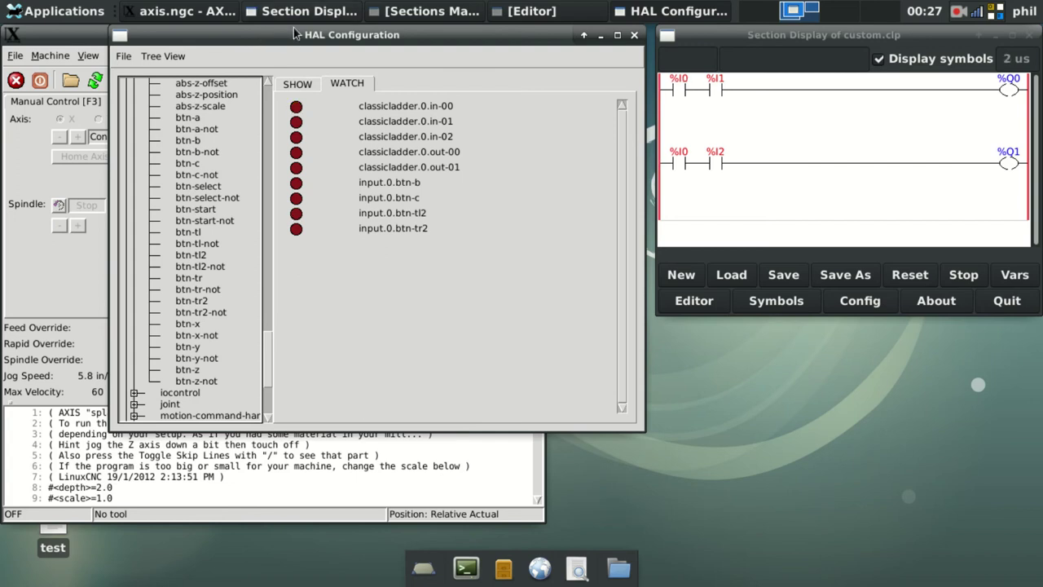
left_click_drag(294, 29, 704, 340)
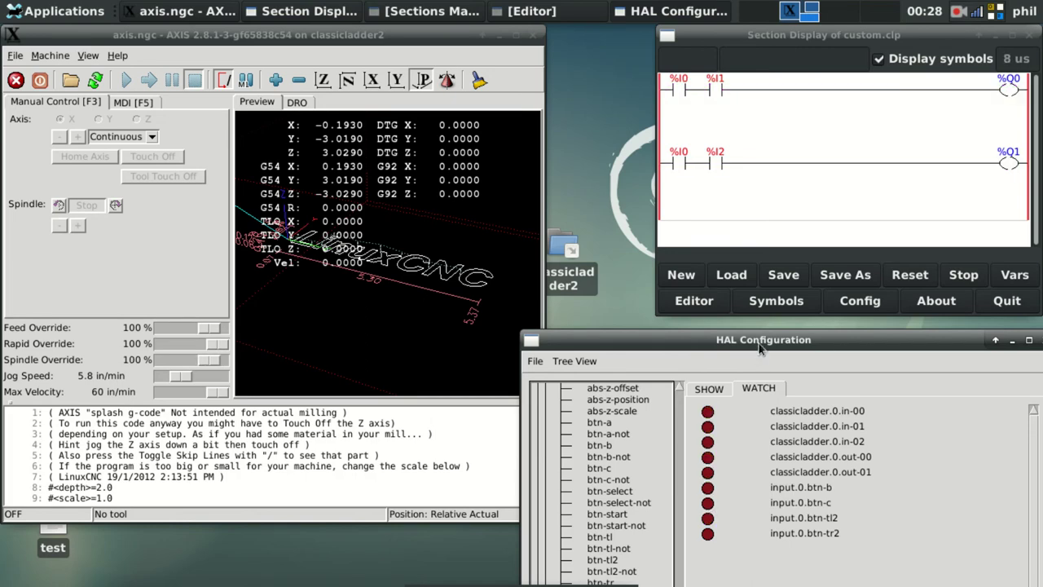
left_click_drag(759, 348, 342, 63)
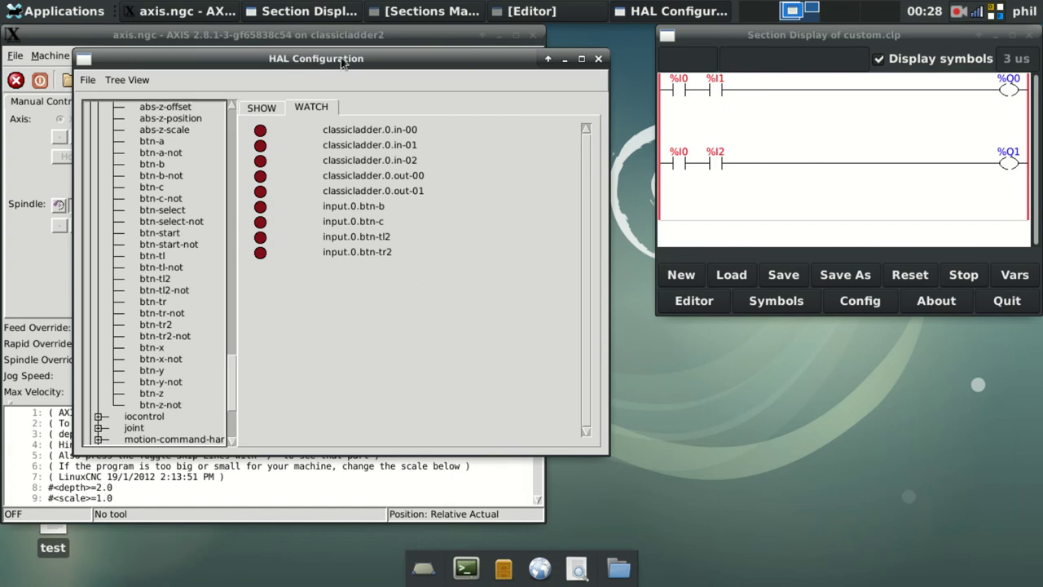
left_click(729, 33)
Start modifying the rungs and replace the %I1 and %I2 contacts with plain wires
left_click(681, 303)
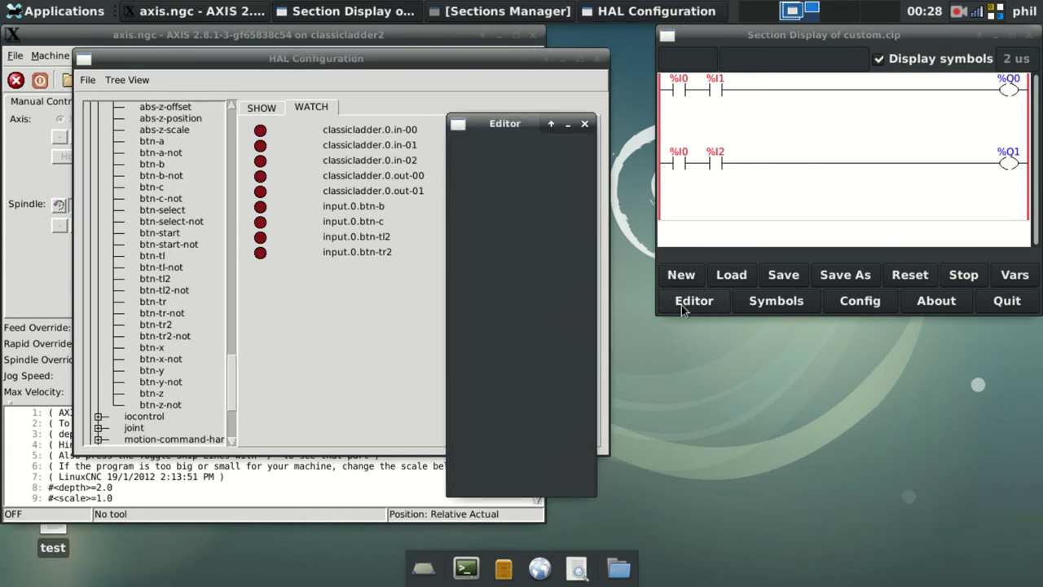
left_click(533, 225)
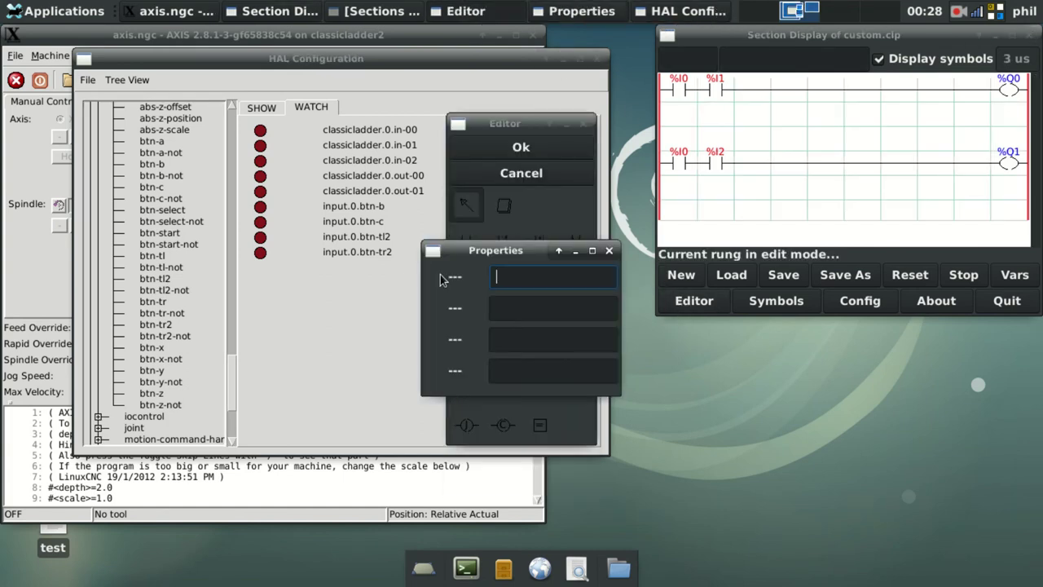
left_click_drag(523, 252, 288, 231)
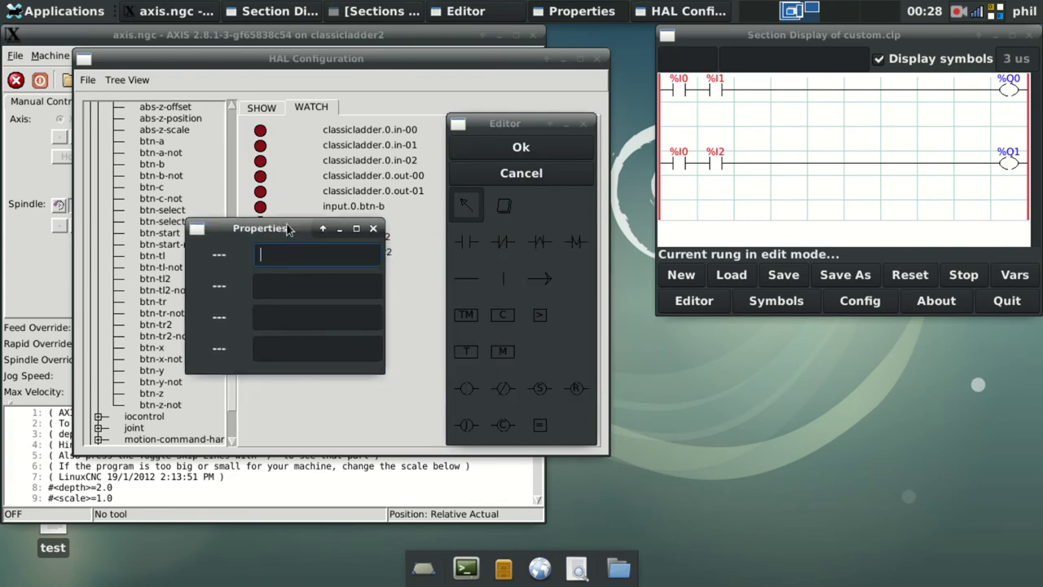
left_click(469, 281)
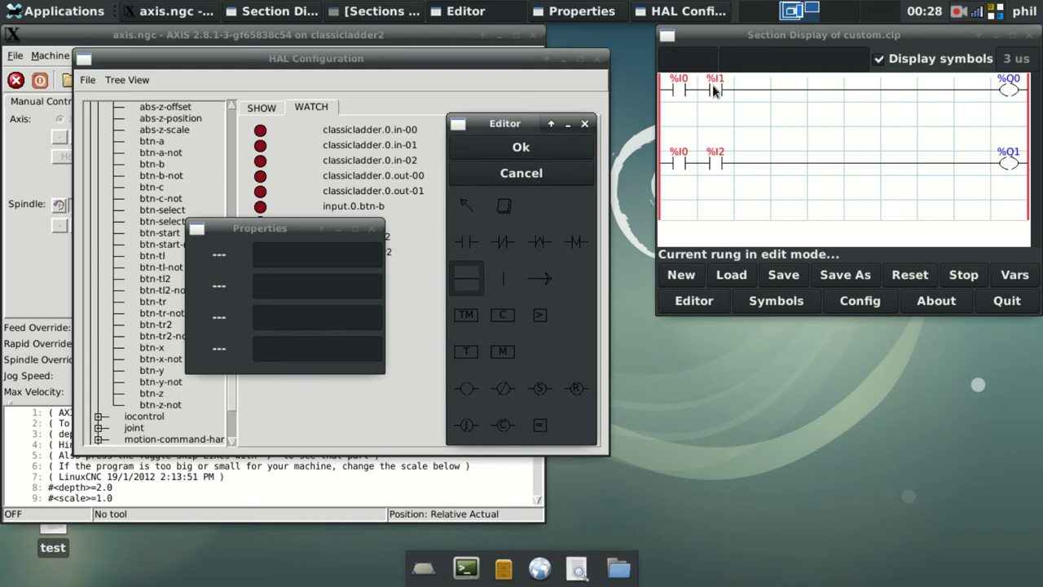
left_click(714, 90)
left_click(720, 163)
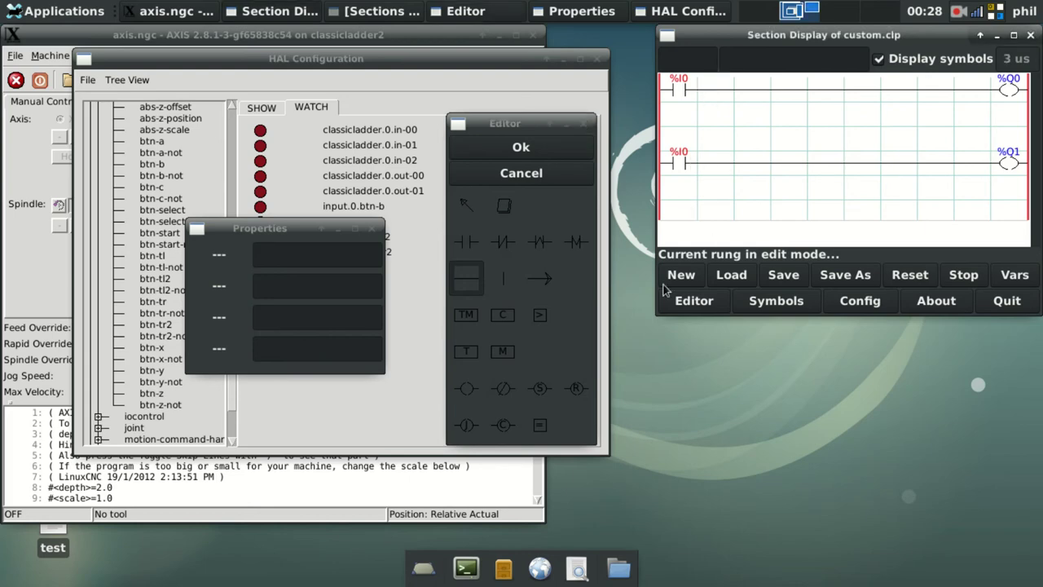
Add parallel normally open contacts under each rung's %I0, joined by vertical connections
left_click(459, 243)
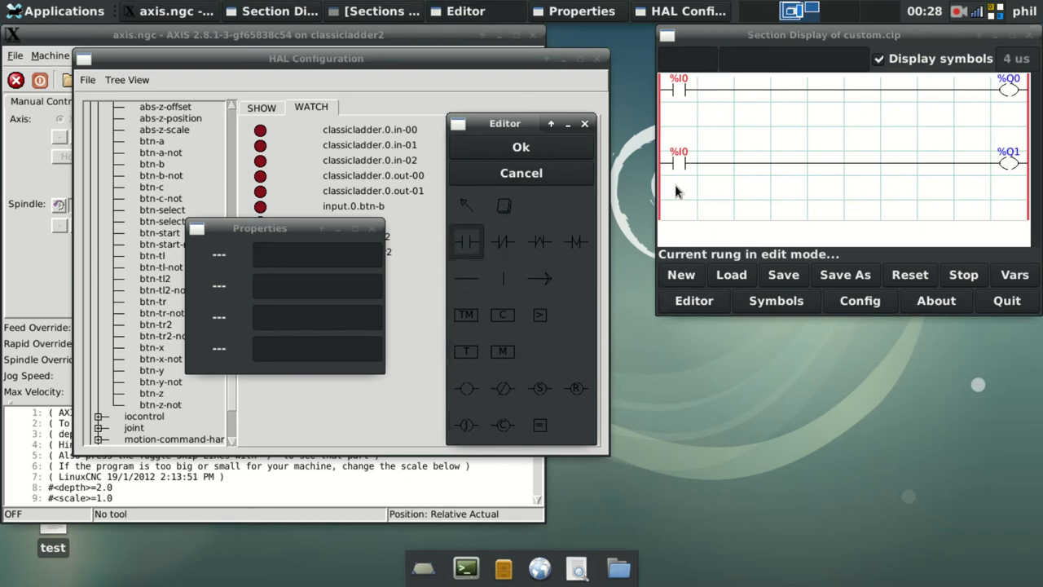
left_click(674, 188)
left_click(680, 111)
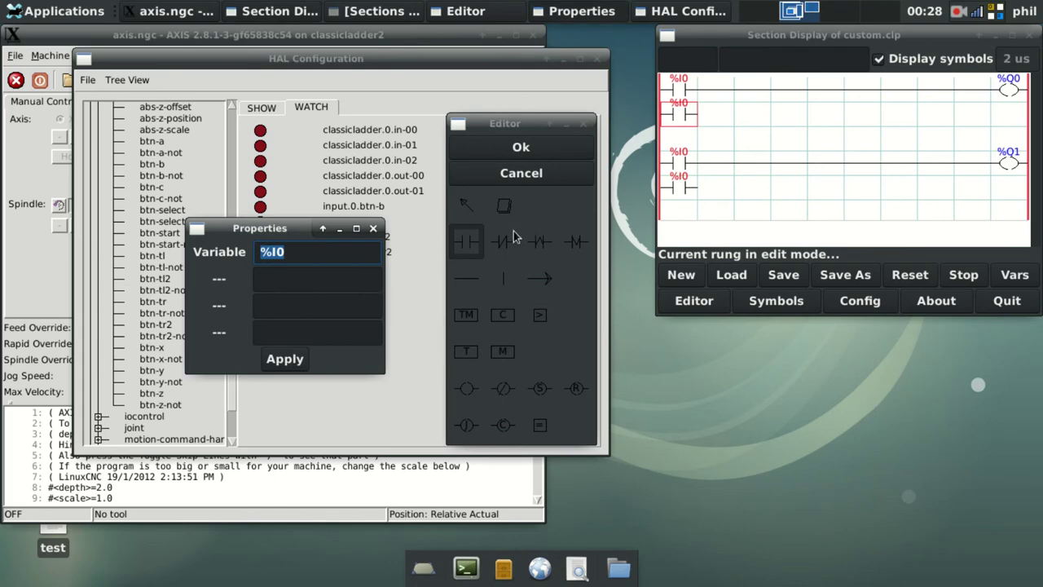
left_click(502, 279)
left_click(697, 102)
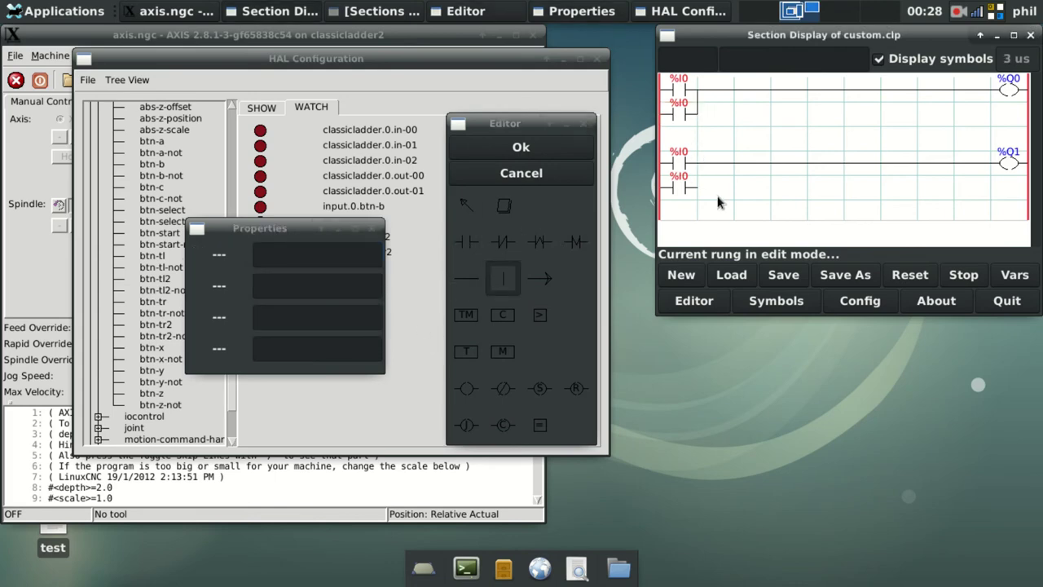
left_click(697, 176)
Set rung 1's lower parallel contact to %I2
left_click(467, 207)
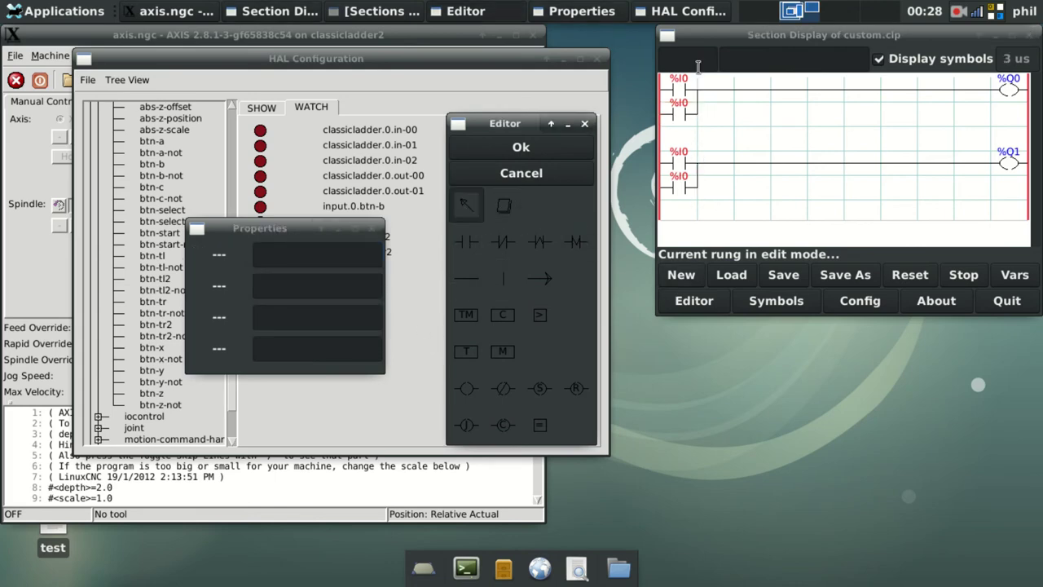
left_click(678, 115)
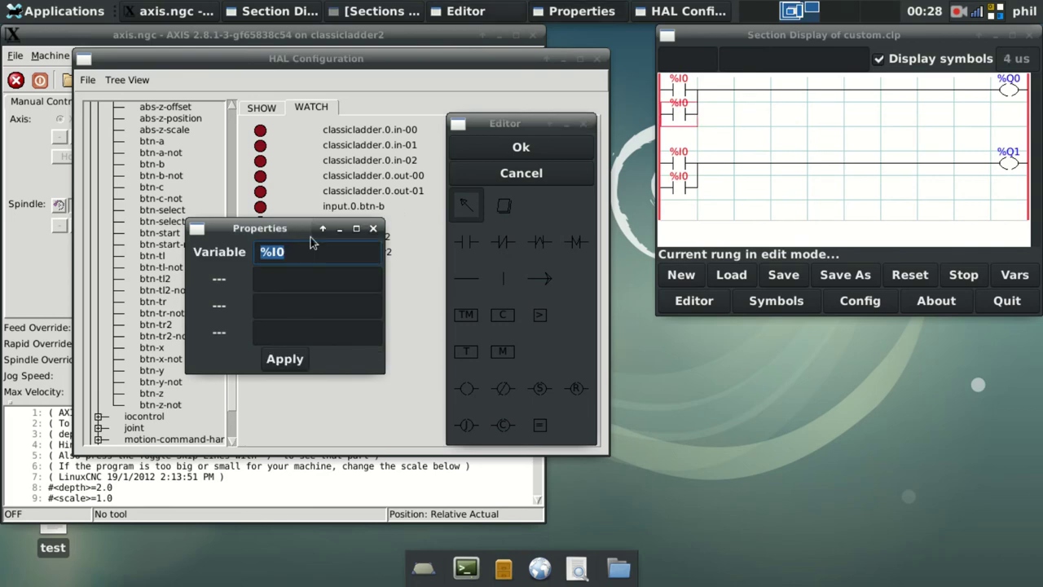
key("End")
key("BackSpace")
type("2")
key("Return")
Set rung 2's contacts to %I1 and %I3 and accept the rung changes
left_click(673, 163)
left_click(296, 254)
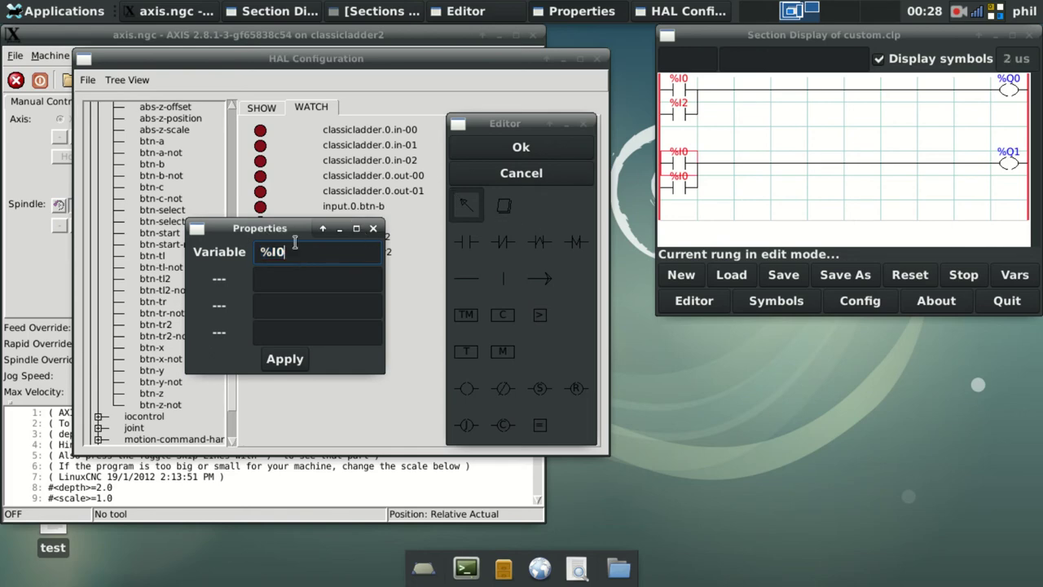
key("BackSpace")
type("1")
key("Return")
left_click(678, 189)
left_click(298, 255)
type("3")
key("Return")
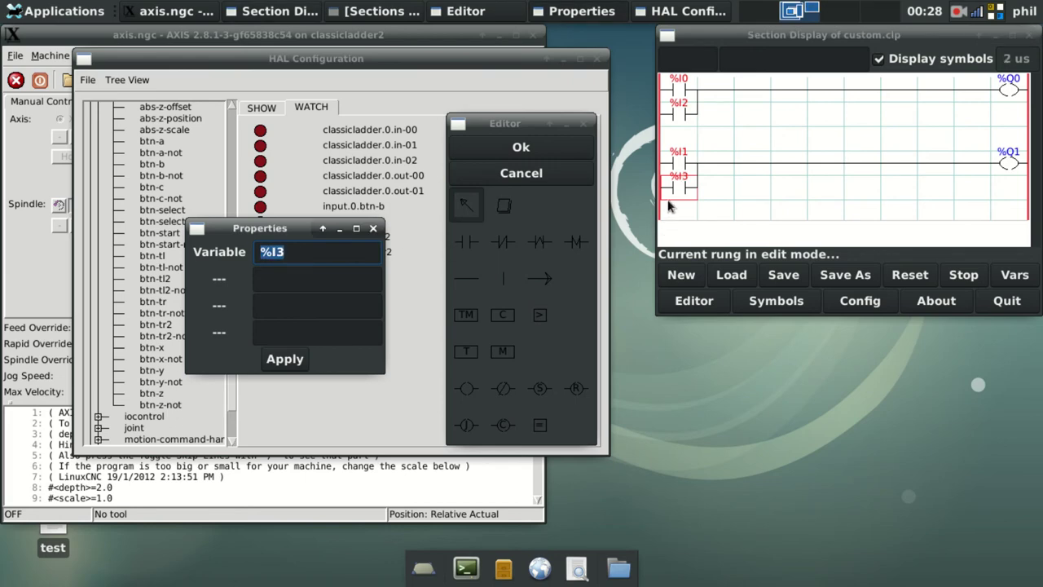
left_click(557, 148)
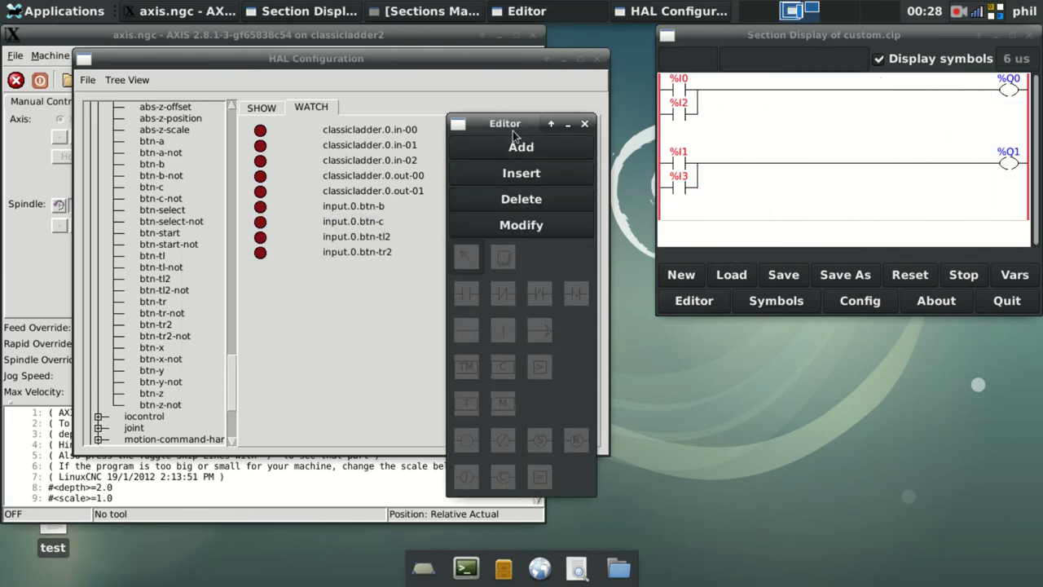
left_click(568, 124)
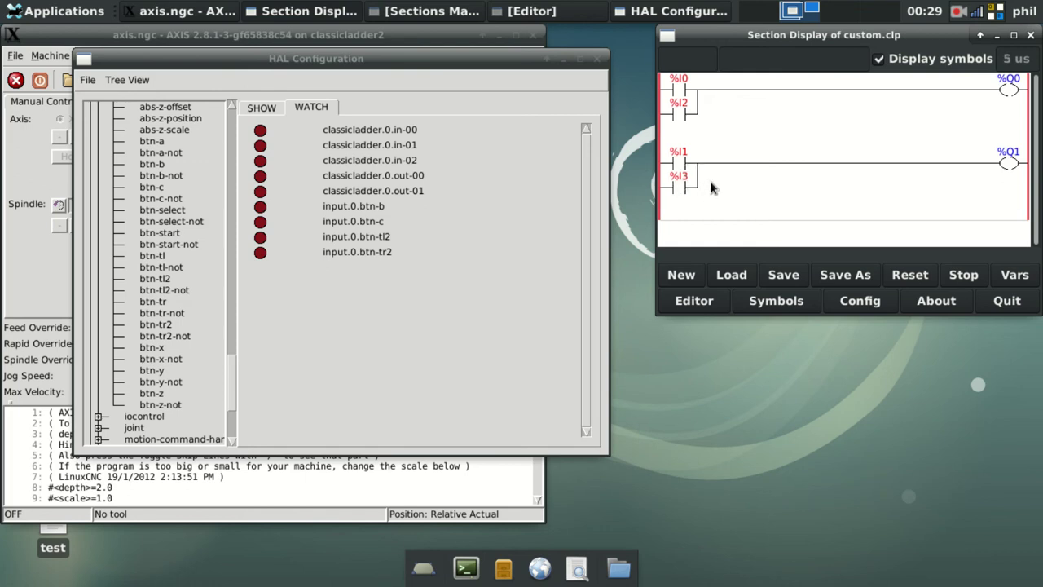
left_click(680, 90)
left_click(677, 115)
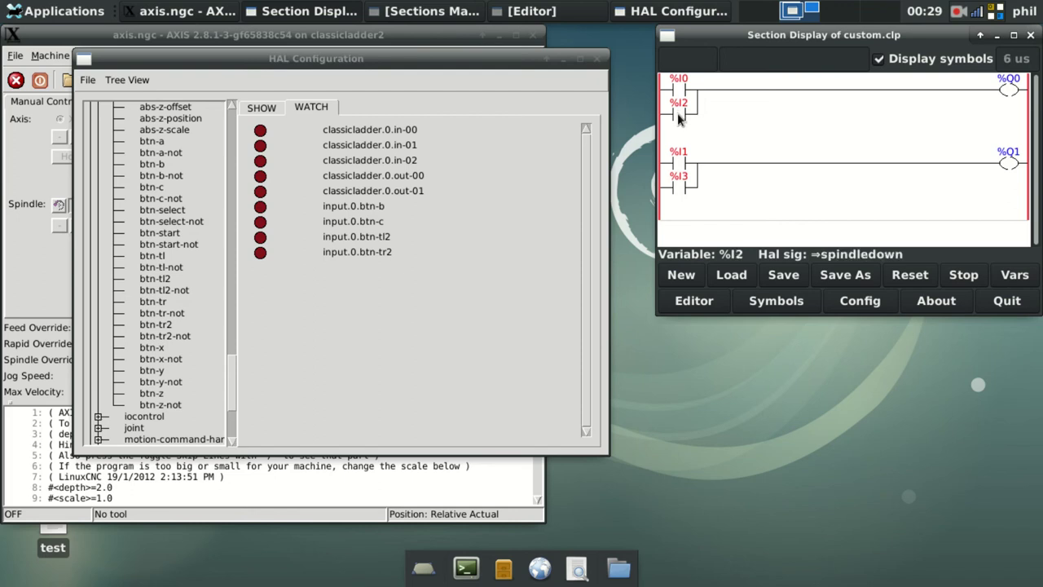
left_click(681, 159)
left_click(680, 191)
left_click(674, 88)
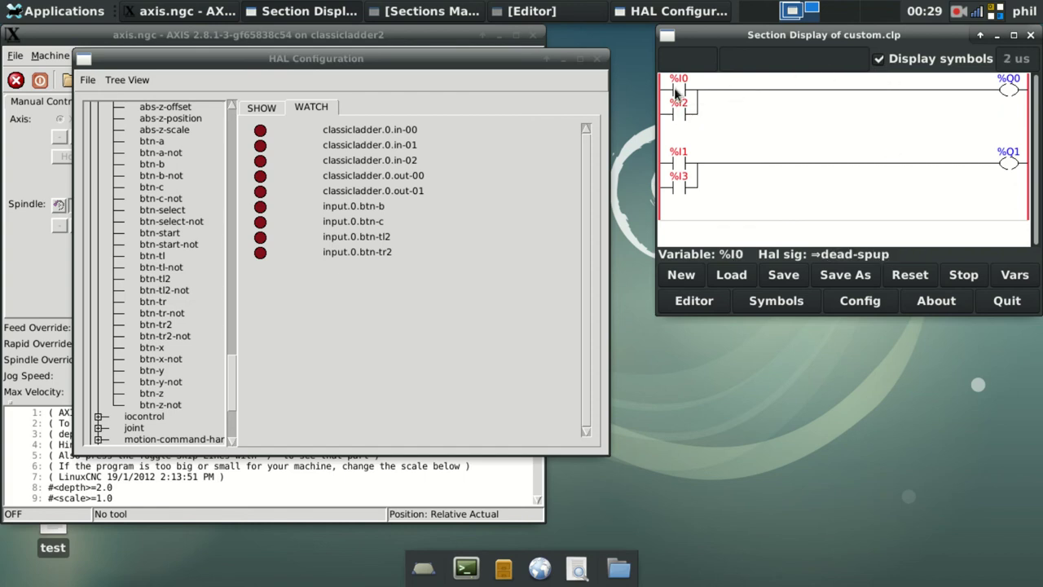
left_click(682, 158)
left_click(681, 188)
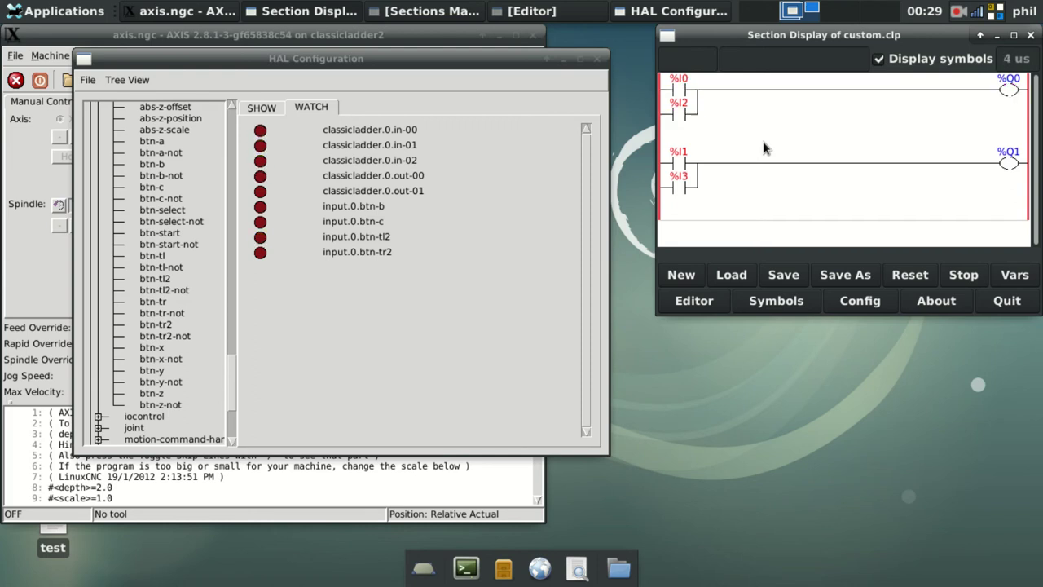
left_click_drag(422, 63, 828, 171)
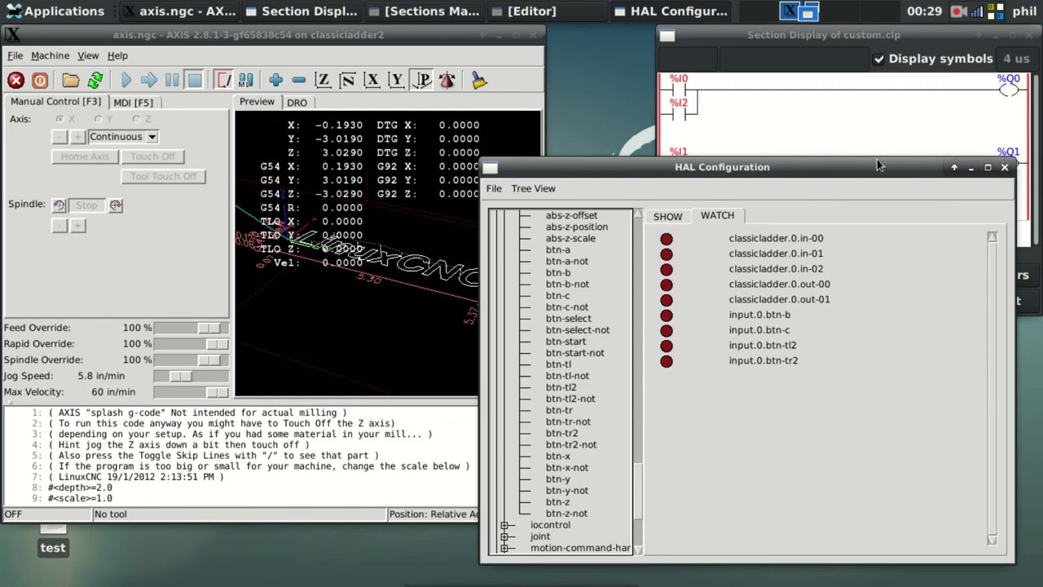
Move HAL Configuration back to the upper left and open the ClassicLadder Editor
left_click_drag(876, 159, 513, 29)
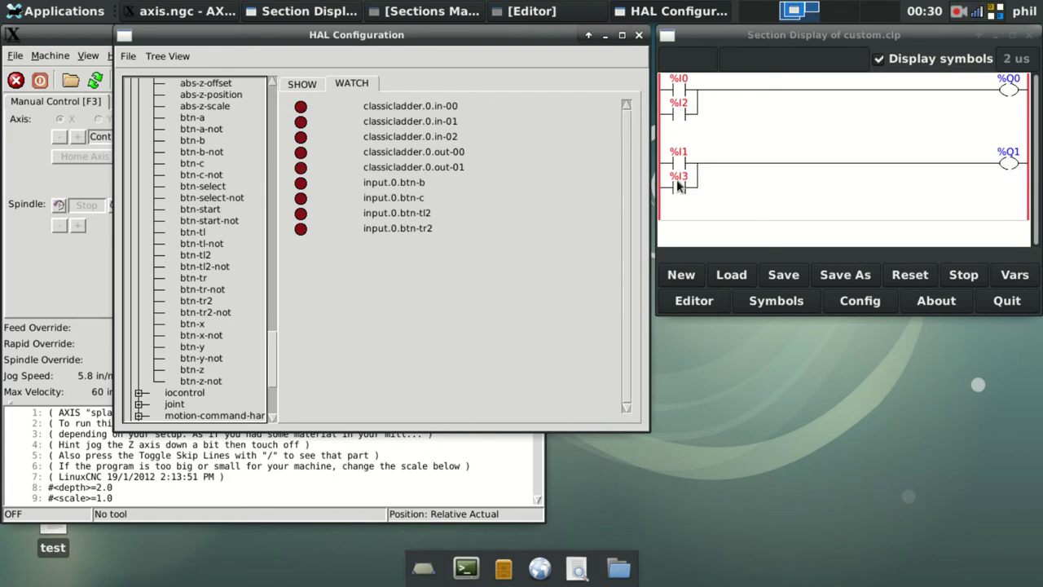
left_click(695, 303)
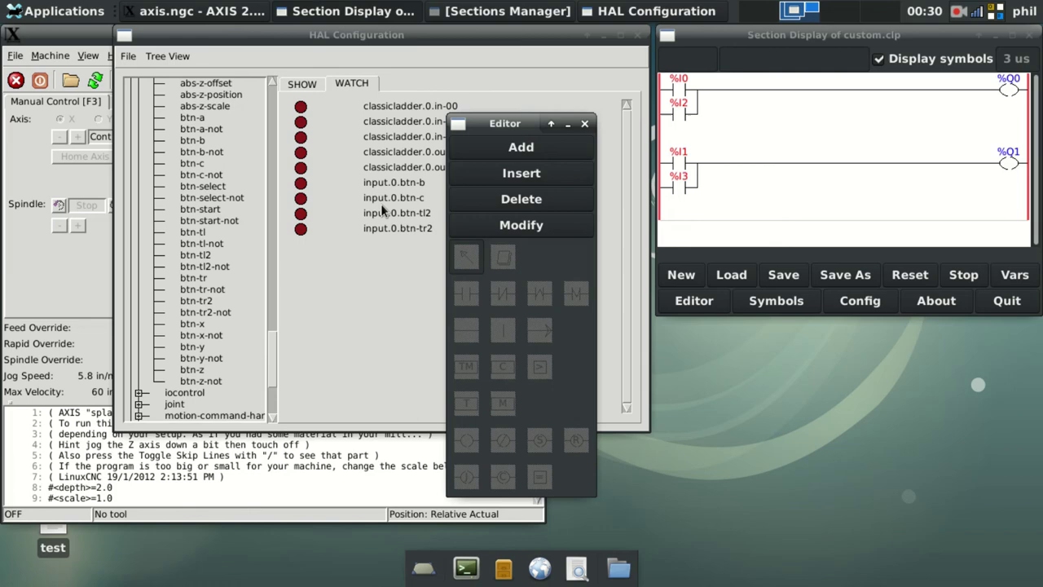
Change the lower contacts to %I3 for %Q0 and %I2 for %Q1, then accept
left_click(513, 223)
left_click(680, 113)
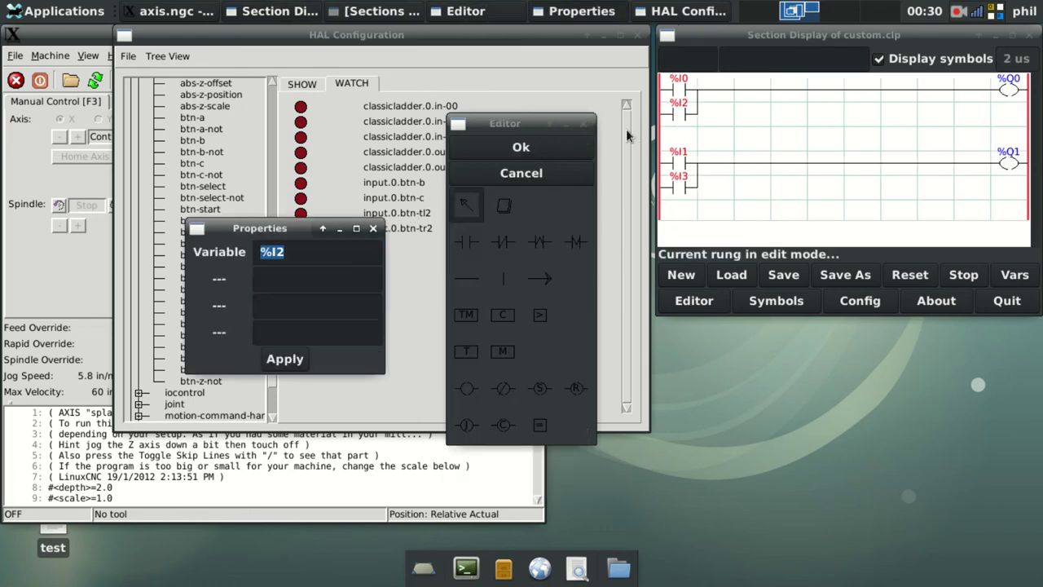
left_click(314, 255)
type("3")
key("Return")
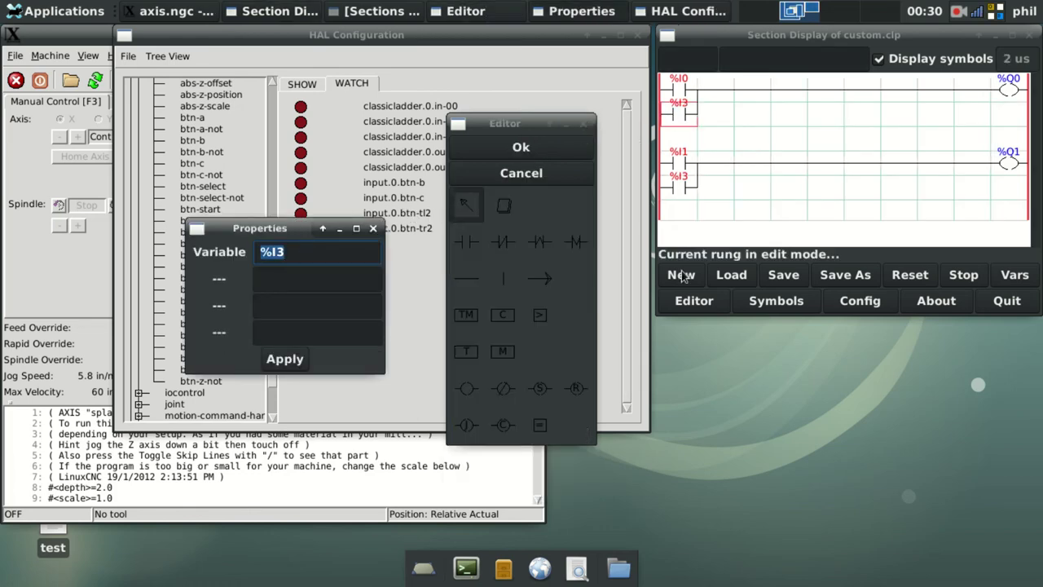
left_click(329, 251)
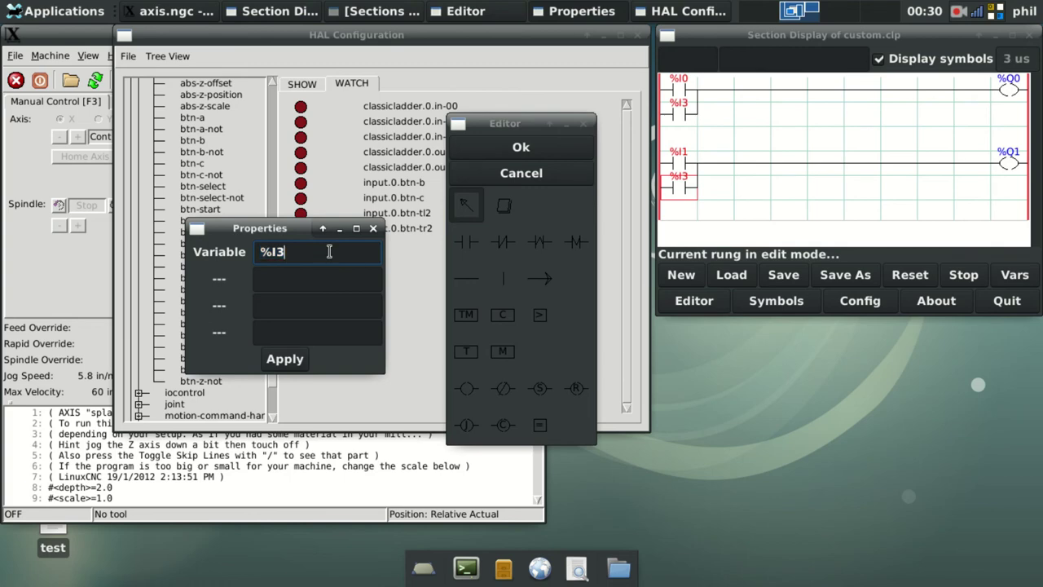
type("2")
key("Return")
left_click(485, 155)
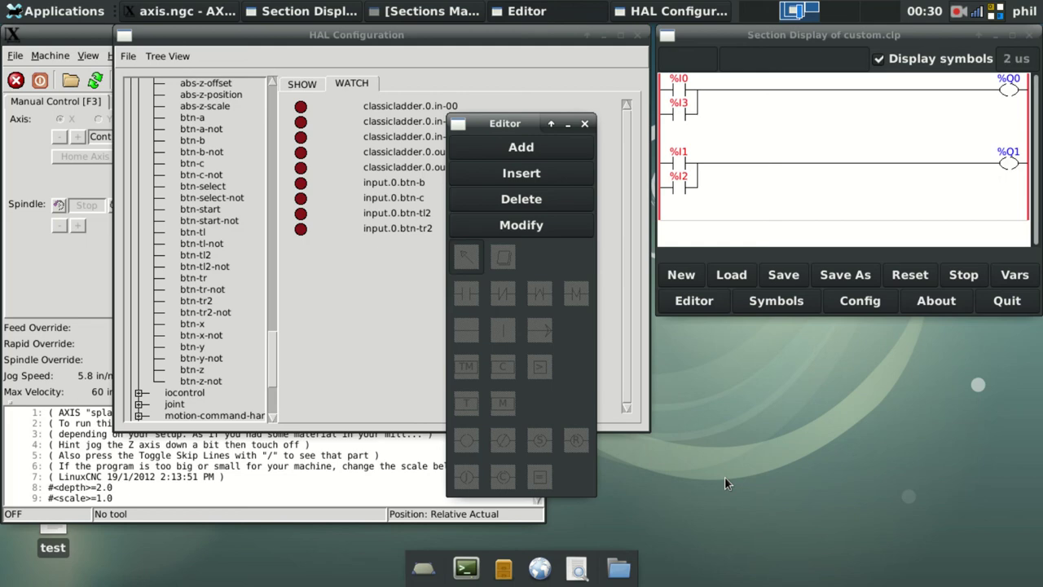
Move HAL Configuration to the lower right, hide the ladder editor, and bring the section display forward
left_click_drag(413, 38, 817, 340)
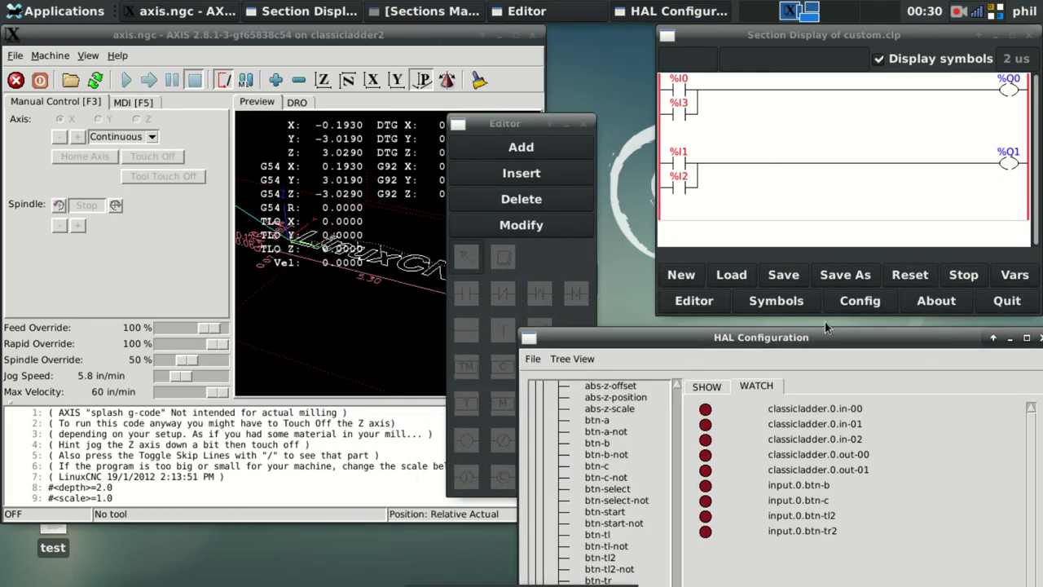
left_click(575, 124)
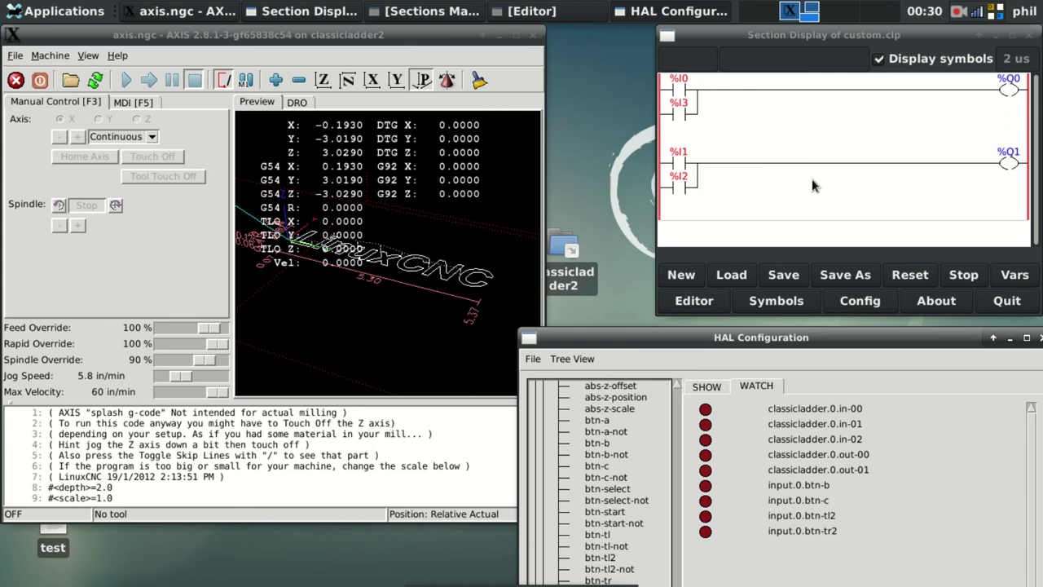
left_click(695, 301)
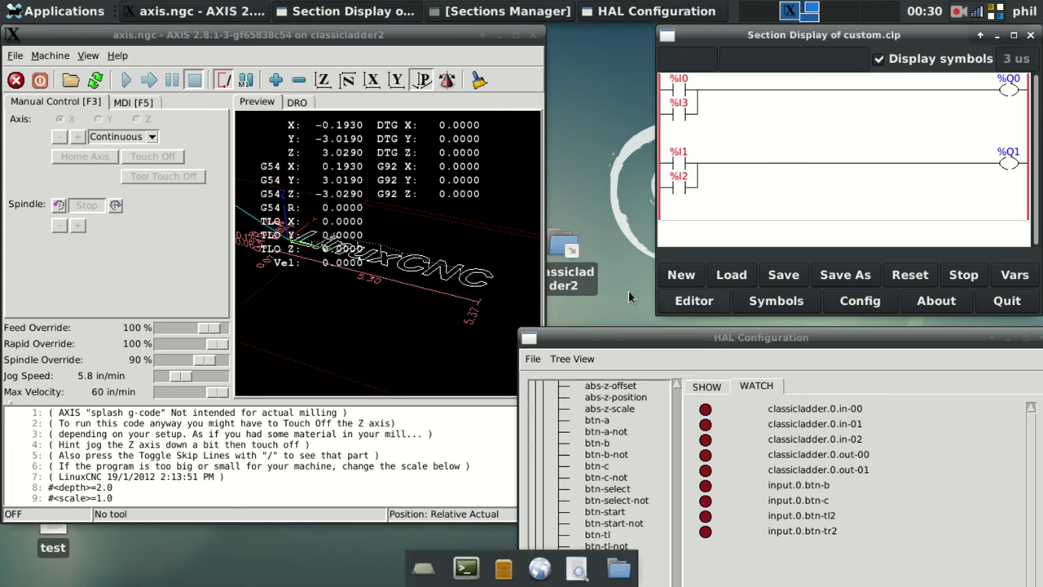
Add normally-closed contacts after %I0, %I3, %I1 and %I2 in the rung editor
left_click(678, 302)
left_click(540, 226)
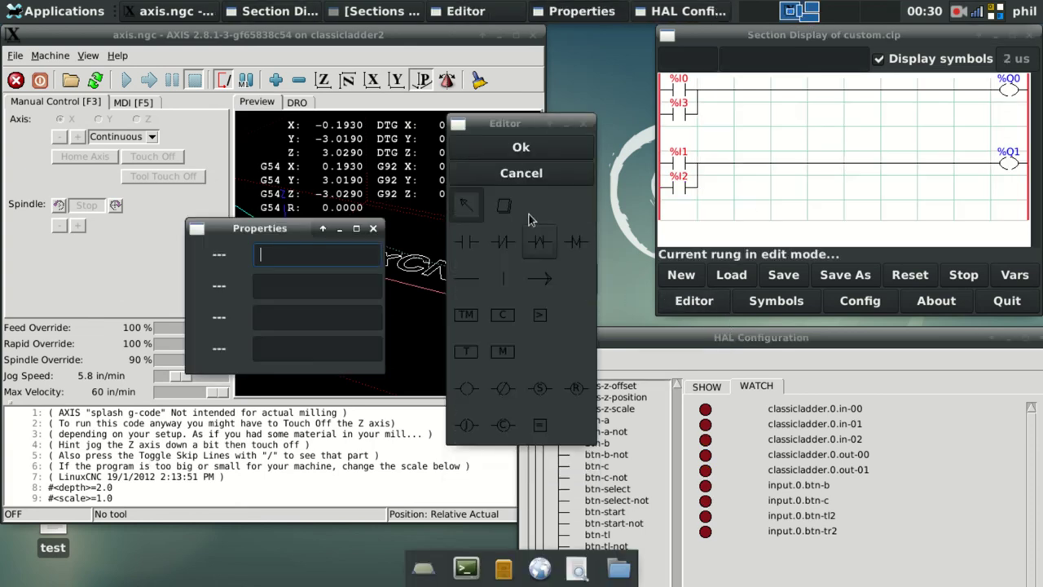
left_click(503, 241)
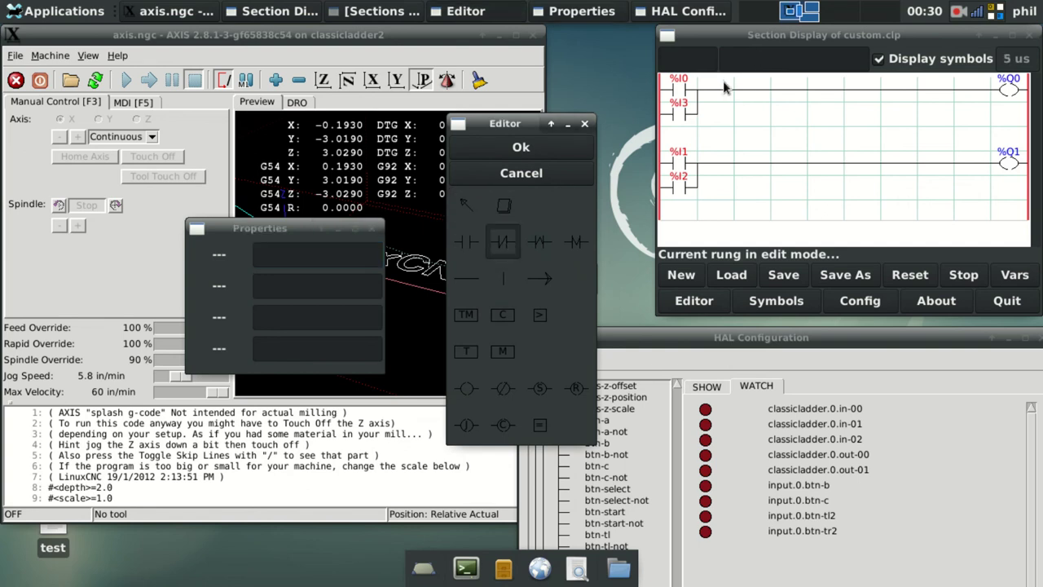
left_click(718, 95)
left_click(717, 118)
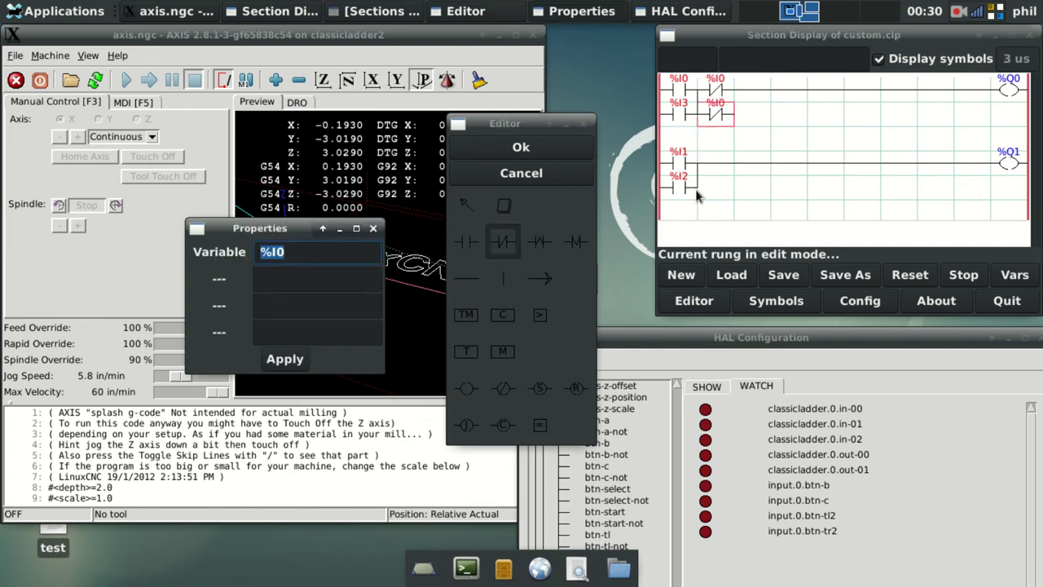
left_click(717, 167)
left_click(717, 186)
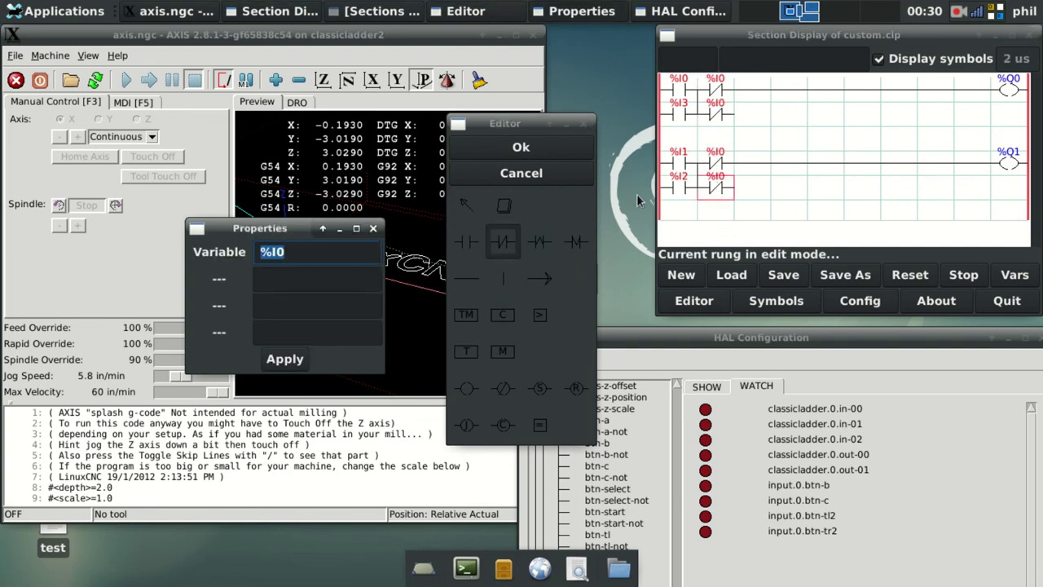
Join each output's two branches with vertical connections
left_click(502, 278)
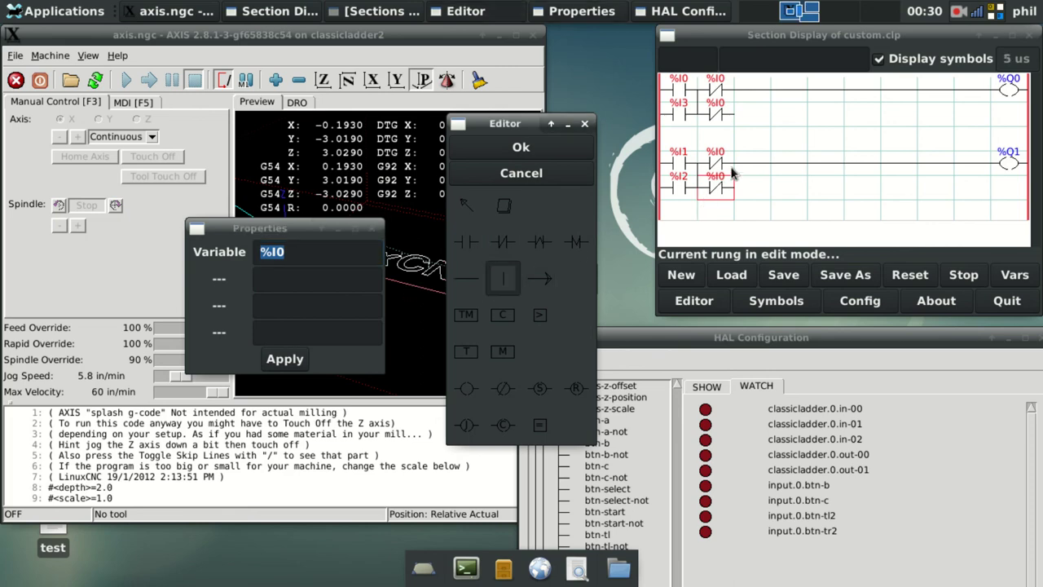
left_click(731, 183)
left_click(733, 109)
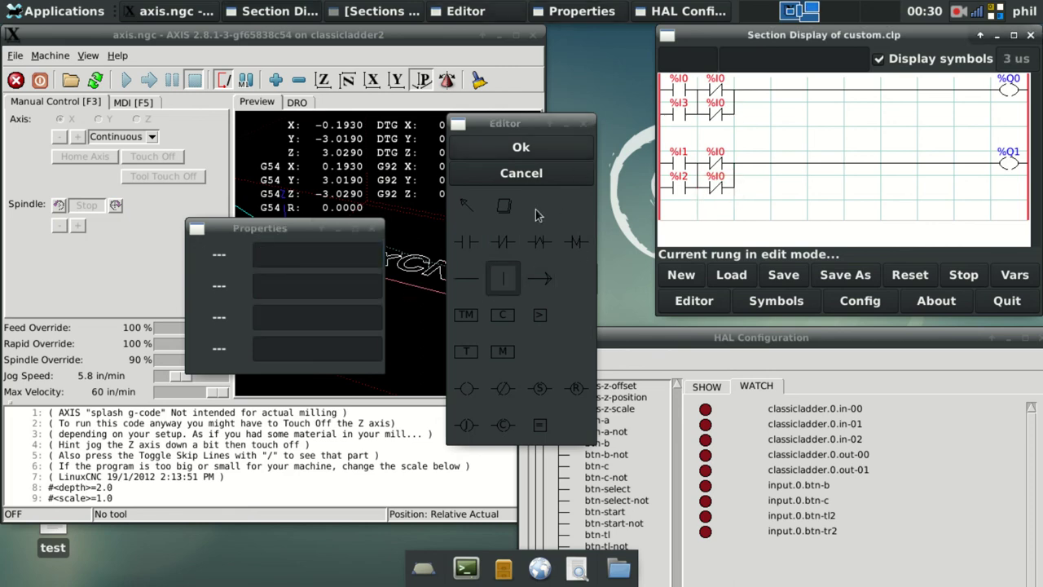
left_click(513, 208)
left_click(715, 110)
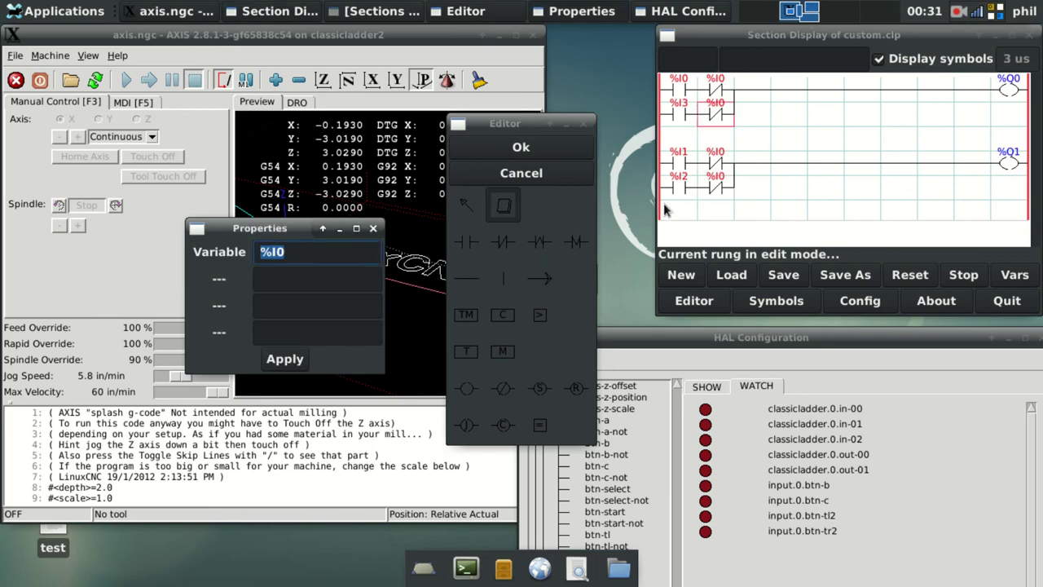
Set the first-row normally-closed contact's variable to %I3
left_click(467, 205)
left_click(718, 83)
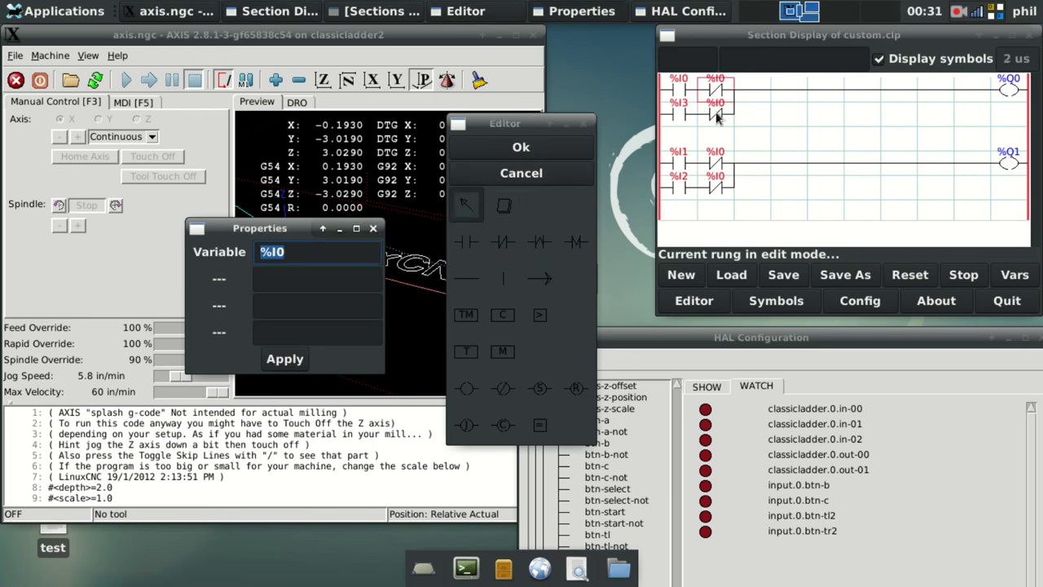
left_click(324, 252)
key("BackSpace")
type("3")
key("Return")
Set the third- and fourth-row normally-closed contacts to %I2 and %I1, then accept the XOR rungs
left_click(716, 162)
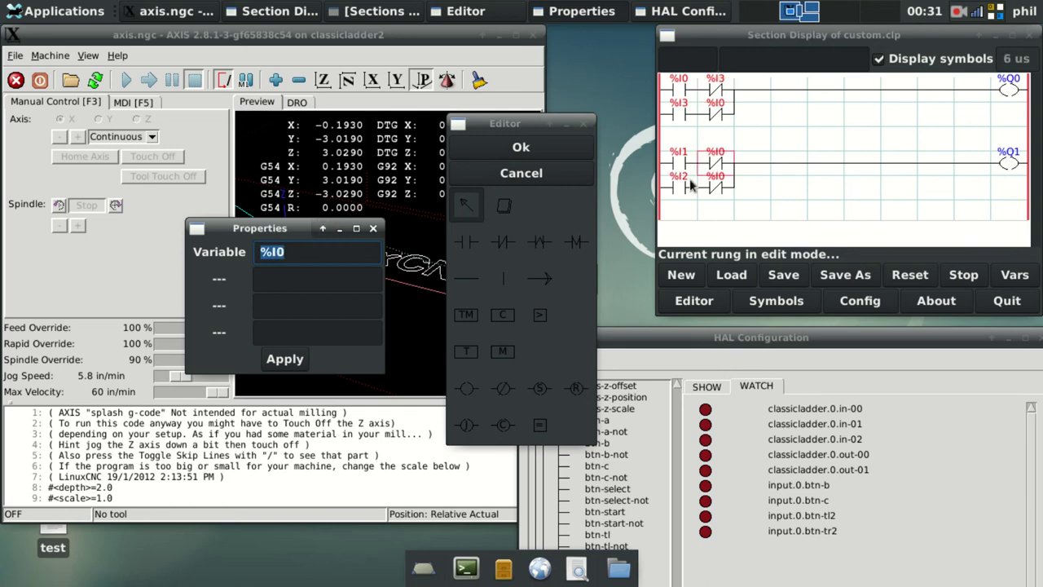
left_click(347, 245)
type("2")
key("Return")
left_click(717, 186)
left_click(301, 251)
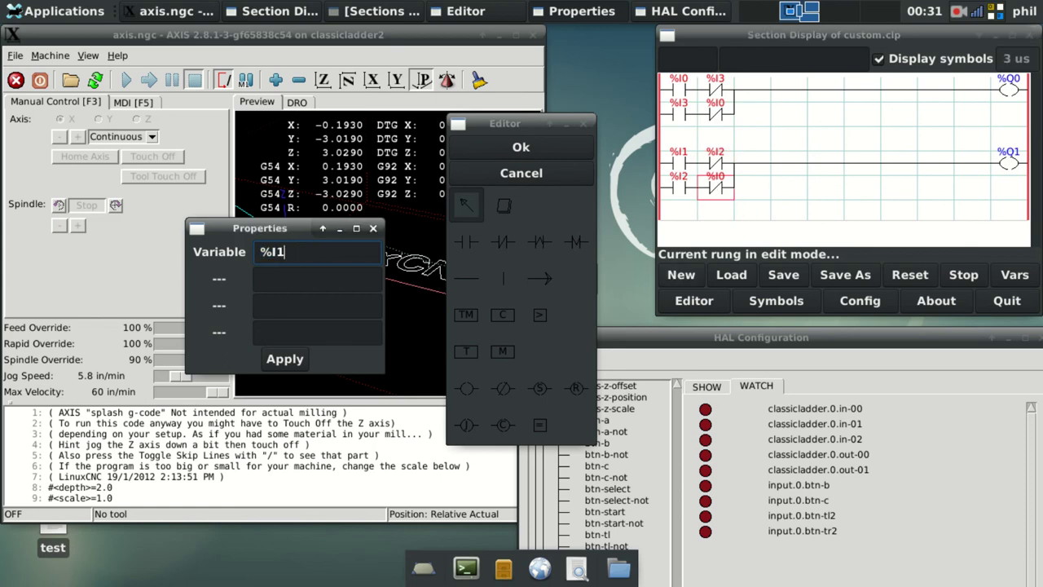
key("Return")
left_click(493, 154)
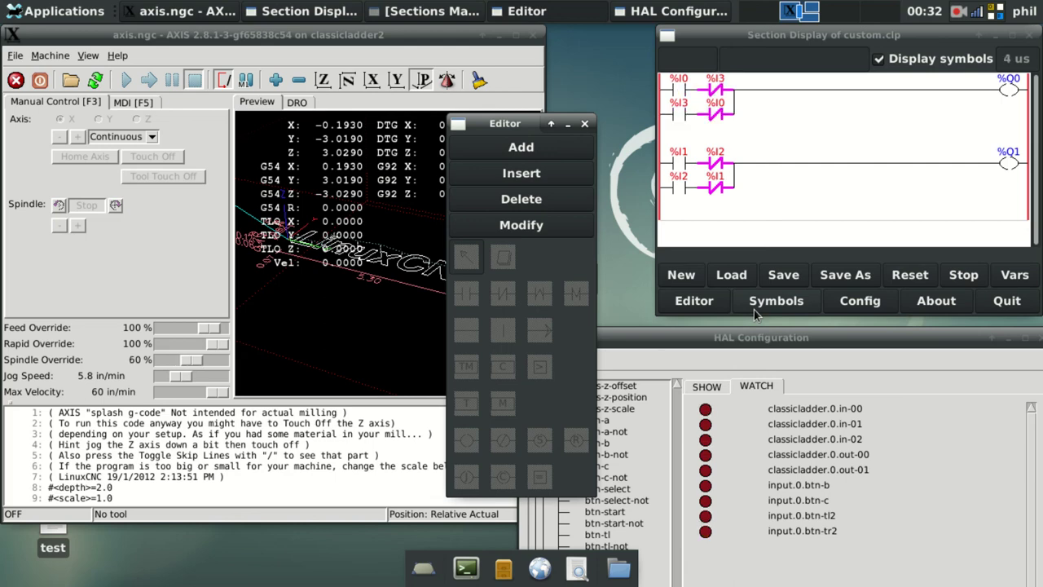
Close the ClassicLadder Editor window after the gamepad tests
left_click(584, 123)
Drag the HAL Configuration window fully into view and close it
left_click_drag(717, 335, 269, 51)
key("alt+F4")
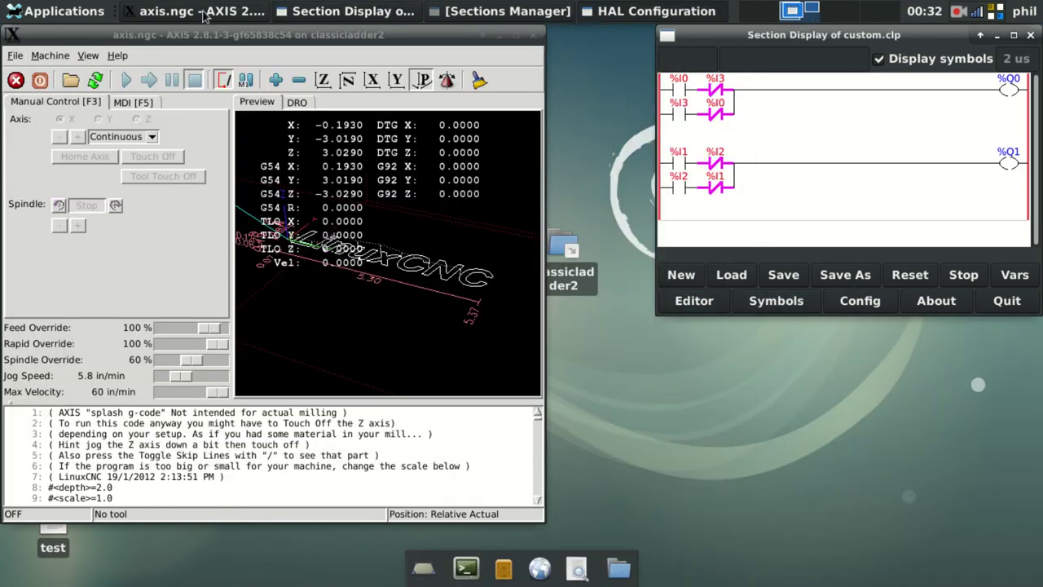